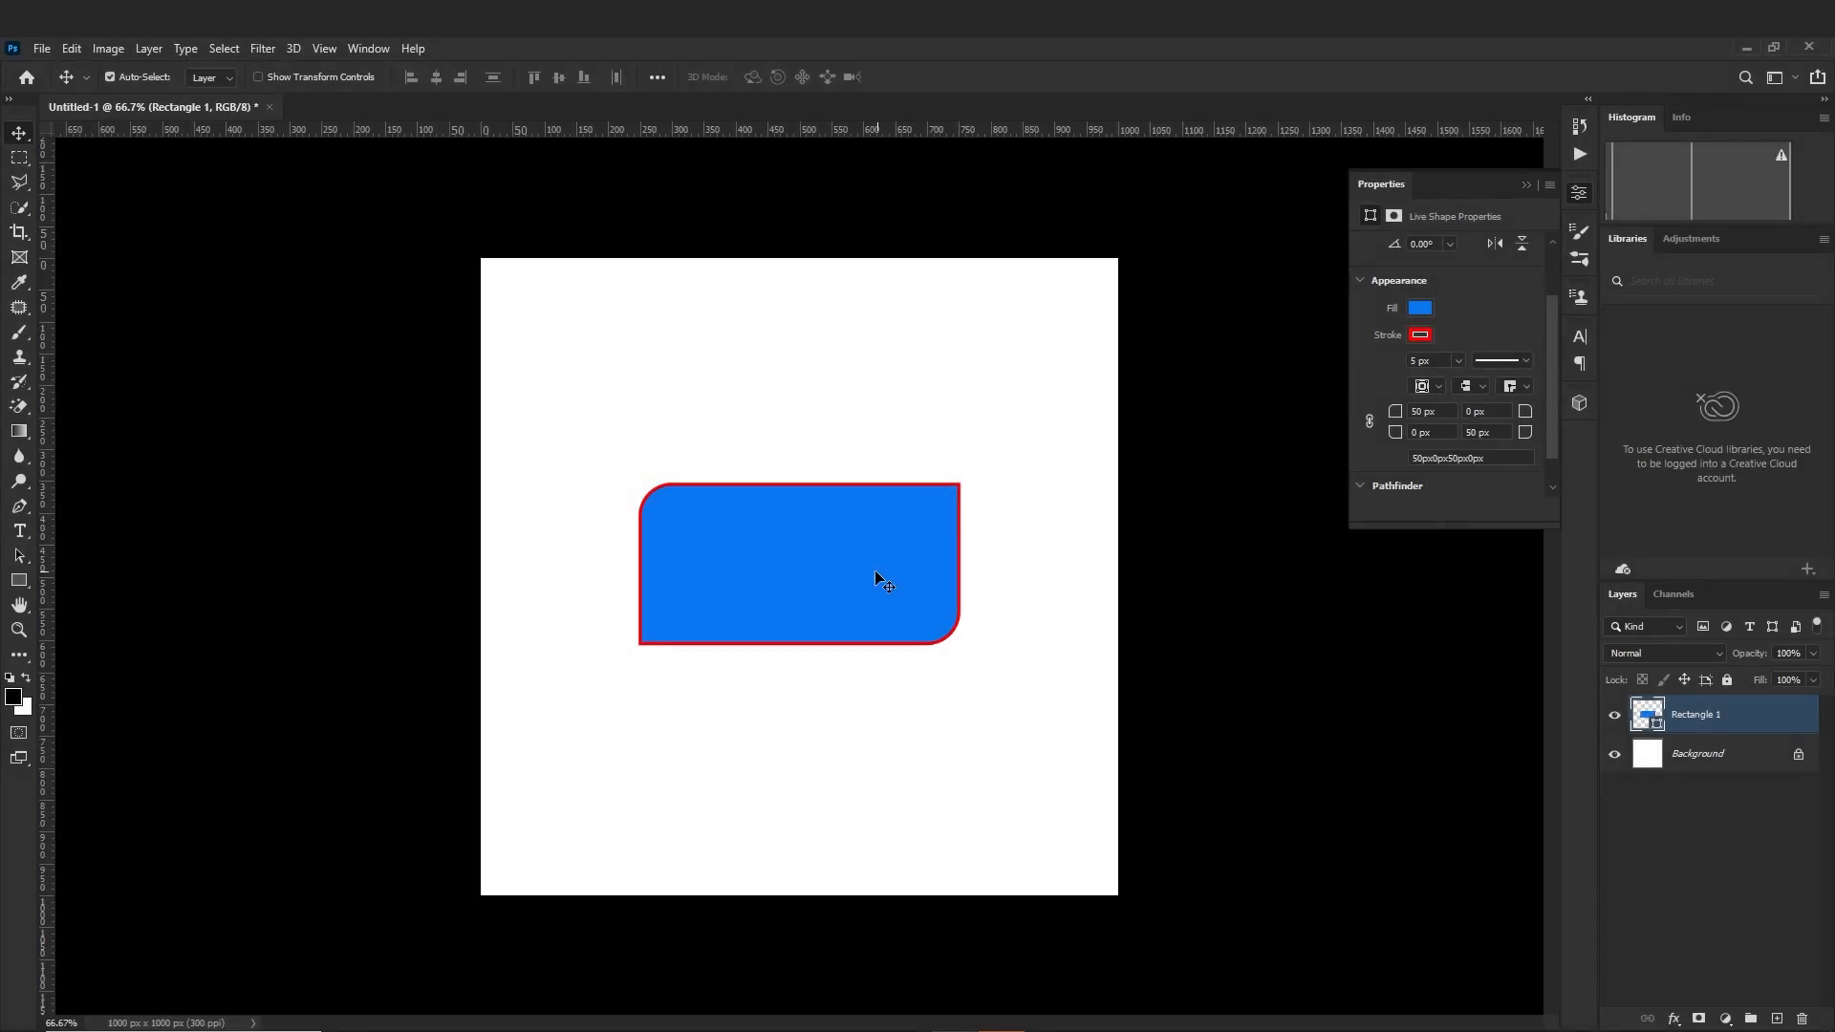
Move the blue rectangle to the upper-left area of the canvas and activate the Rectangle tool
{"action": "left_click_drag", "start_coordinate": [882, 578], "coordinate": [758, 378]}
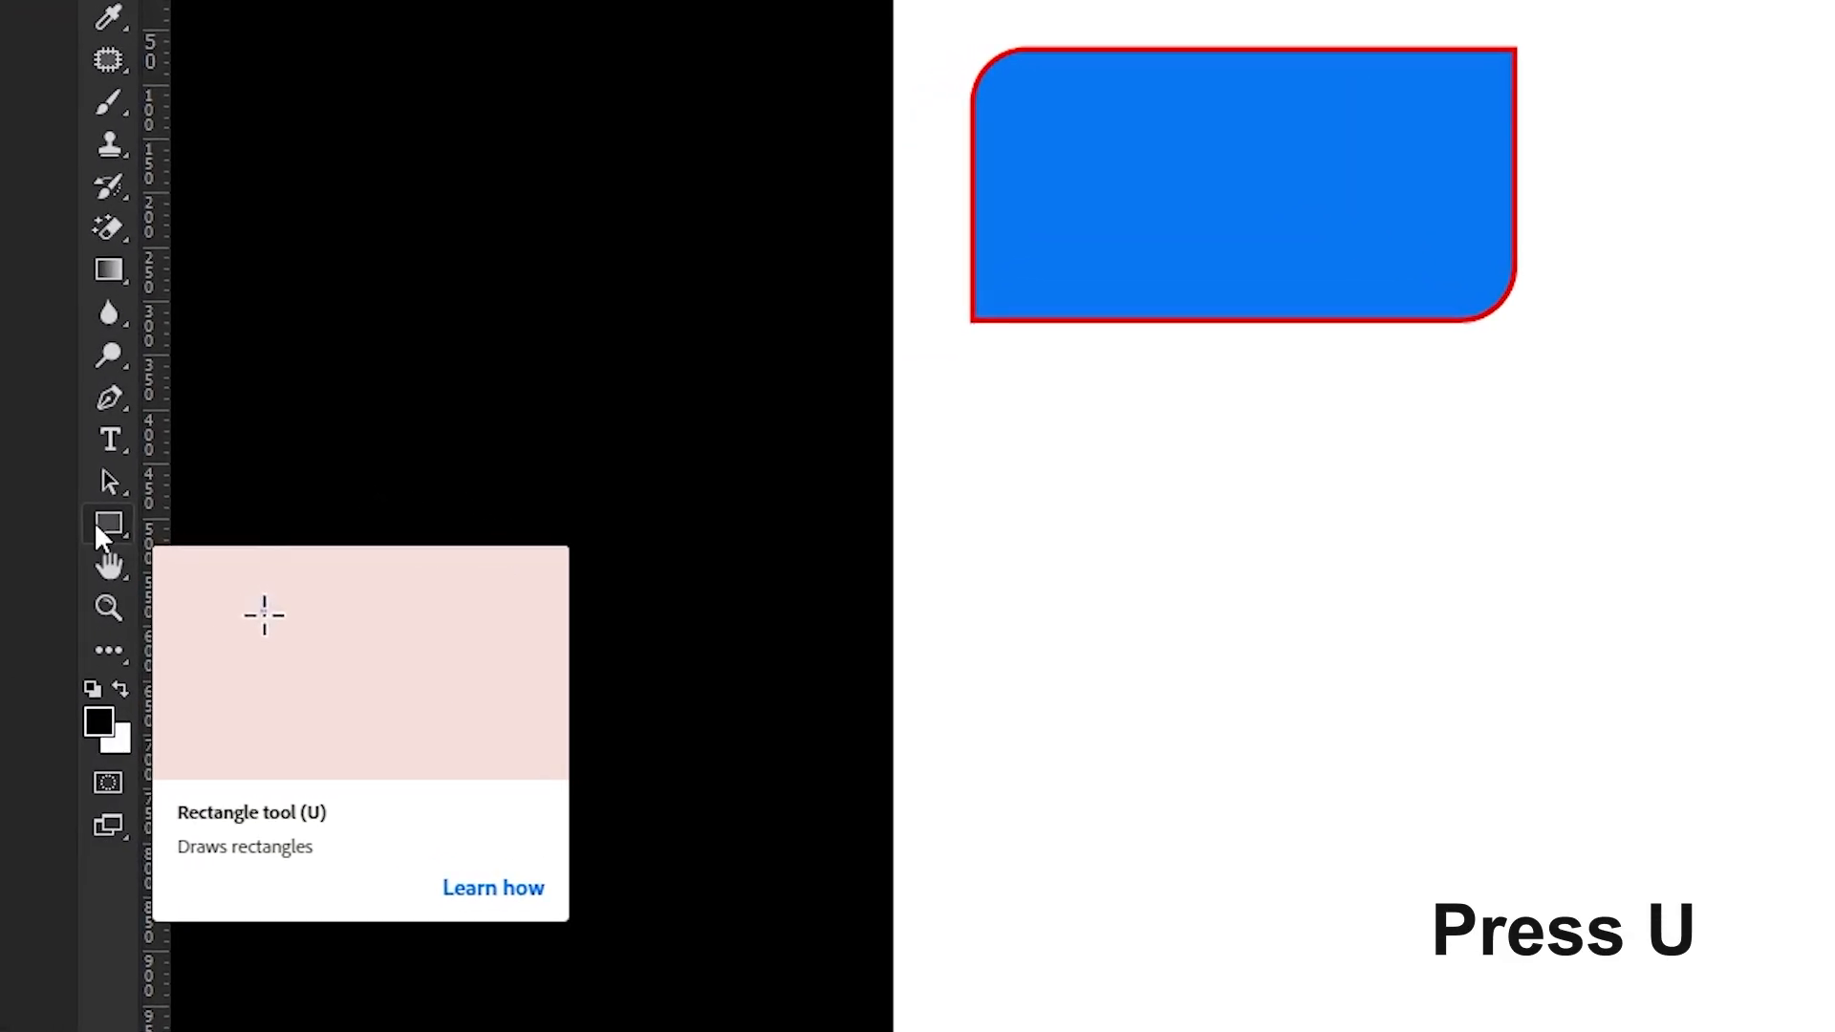
{"action": "key", "text": "u"}
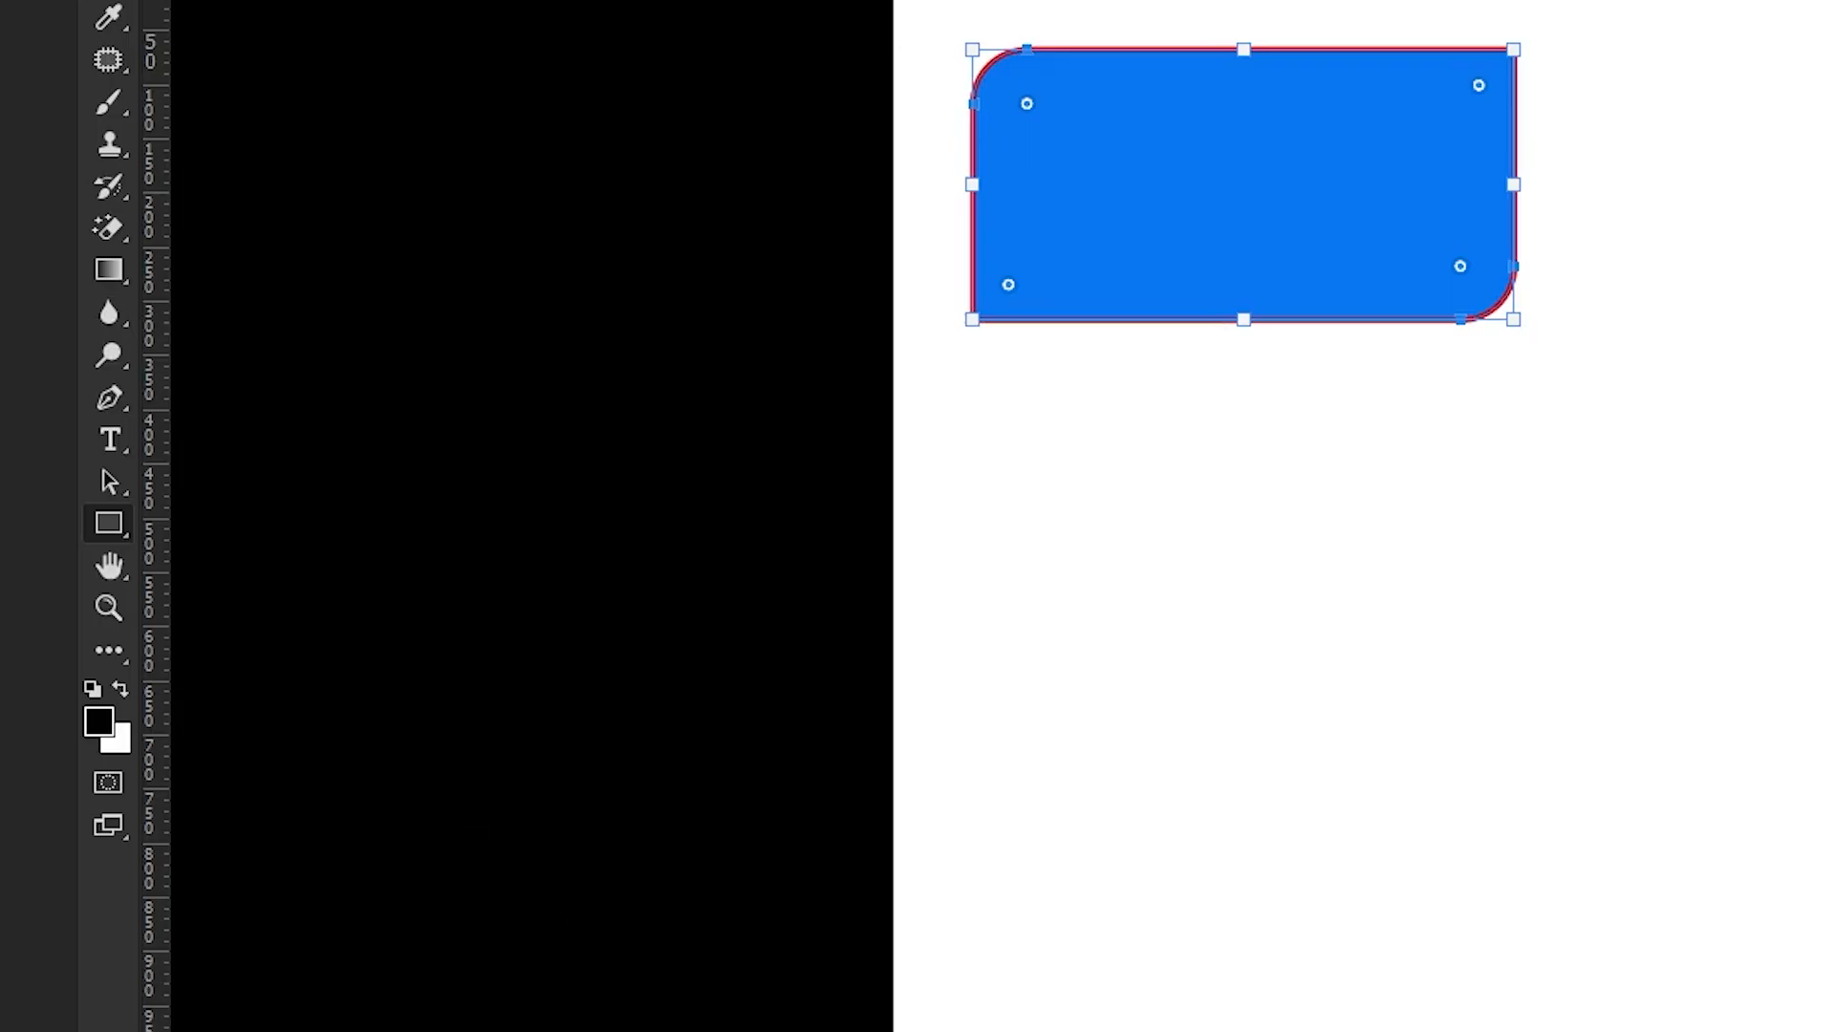
{"action": "right_click", "coordinate": [120, 527]}
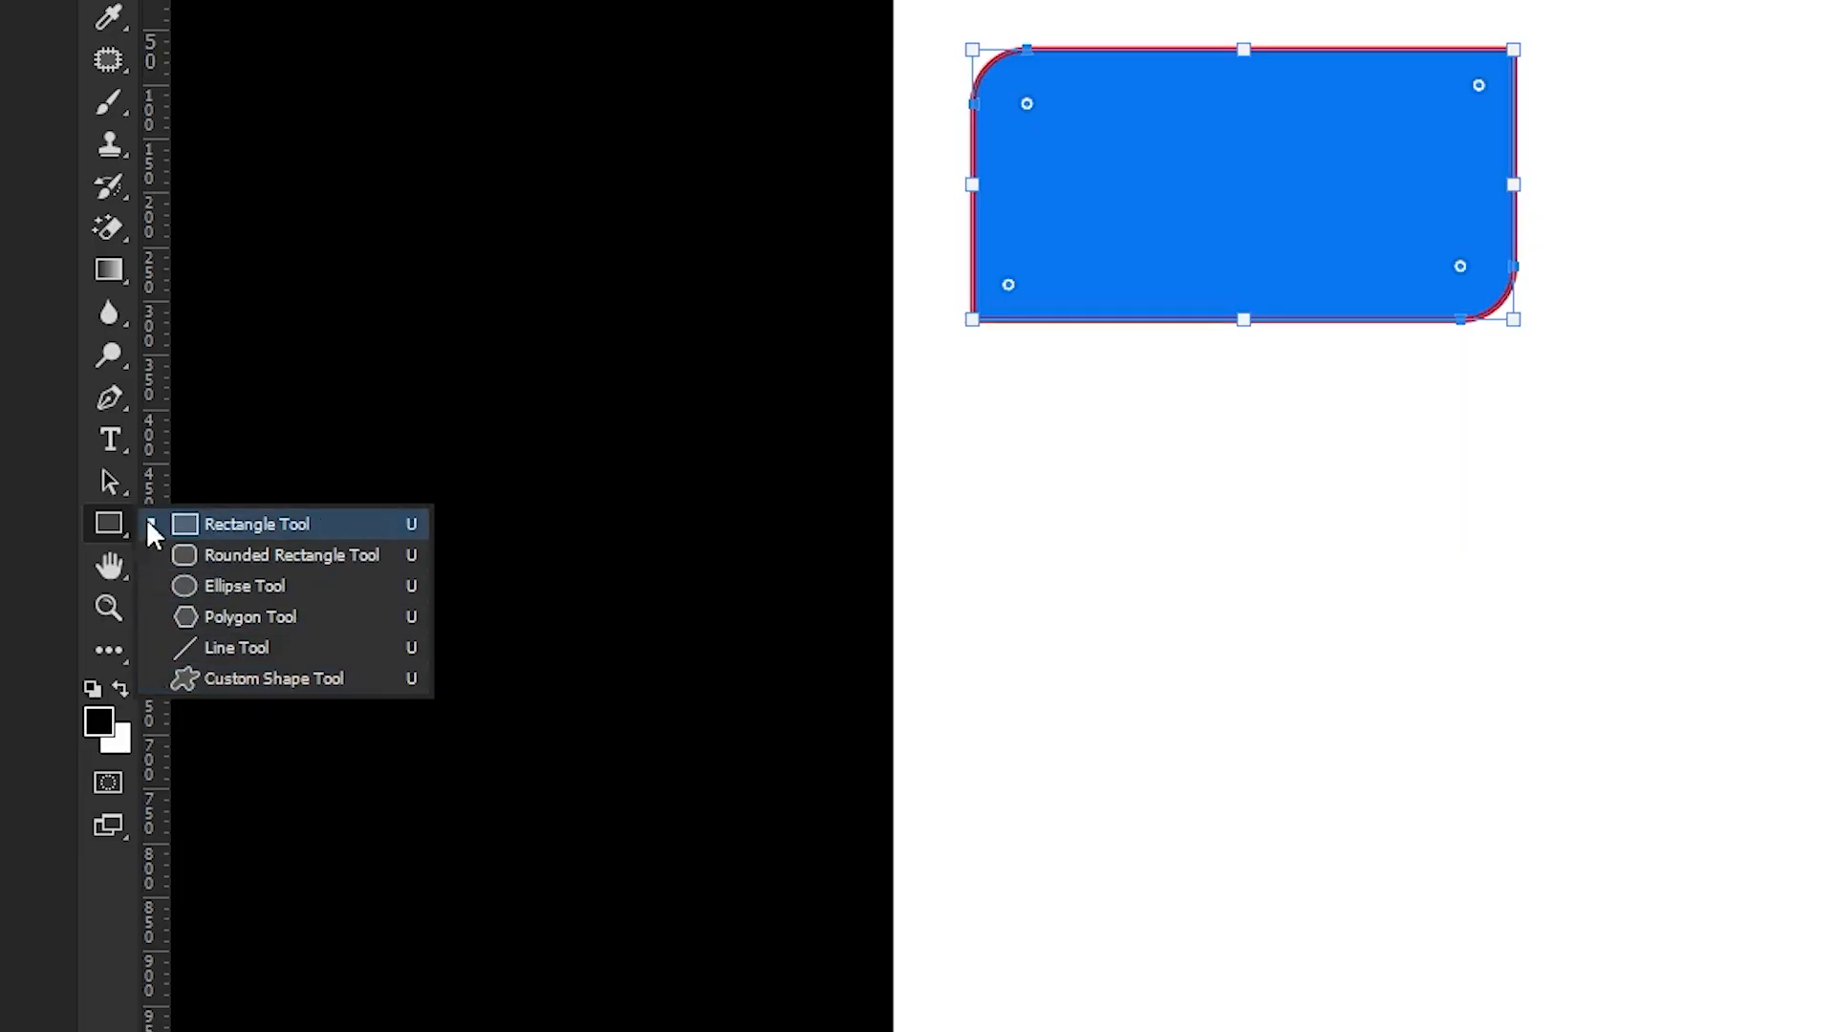
{"action": "left_click", "coordinate": [122, 514]}
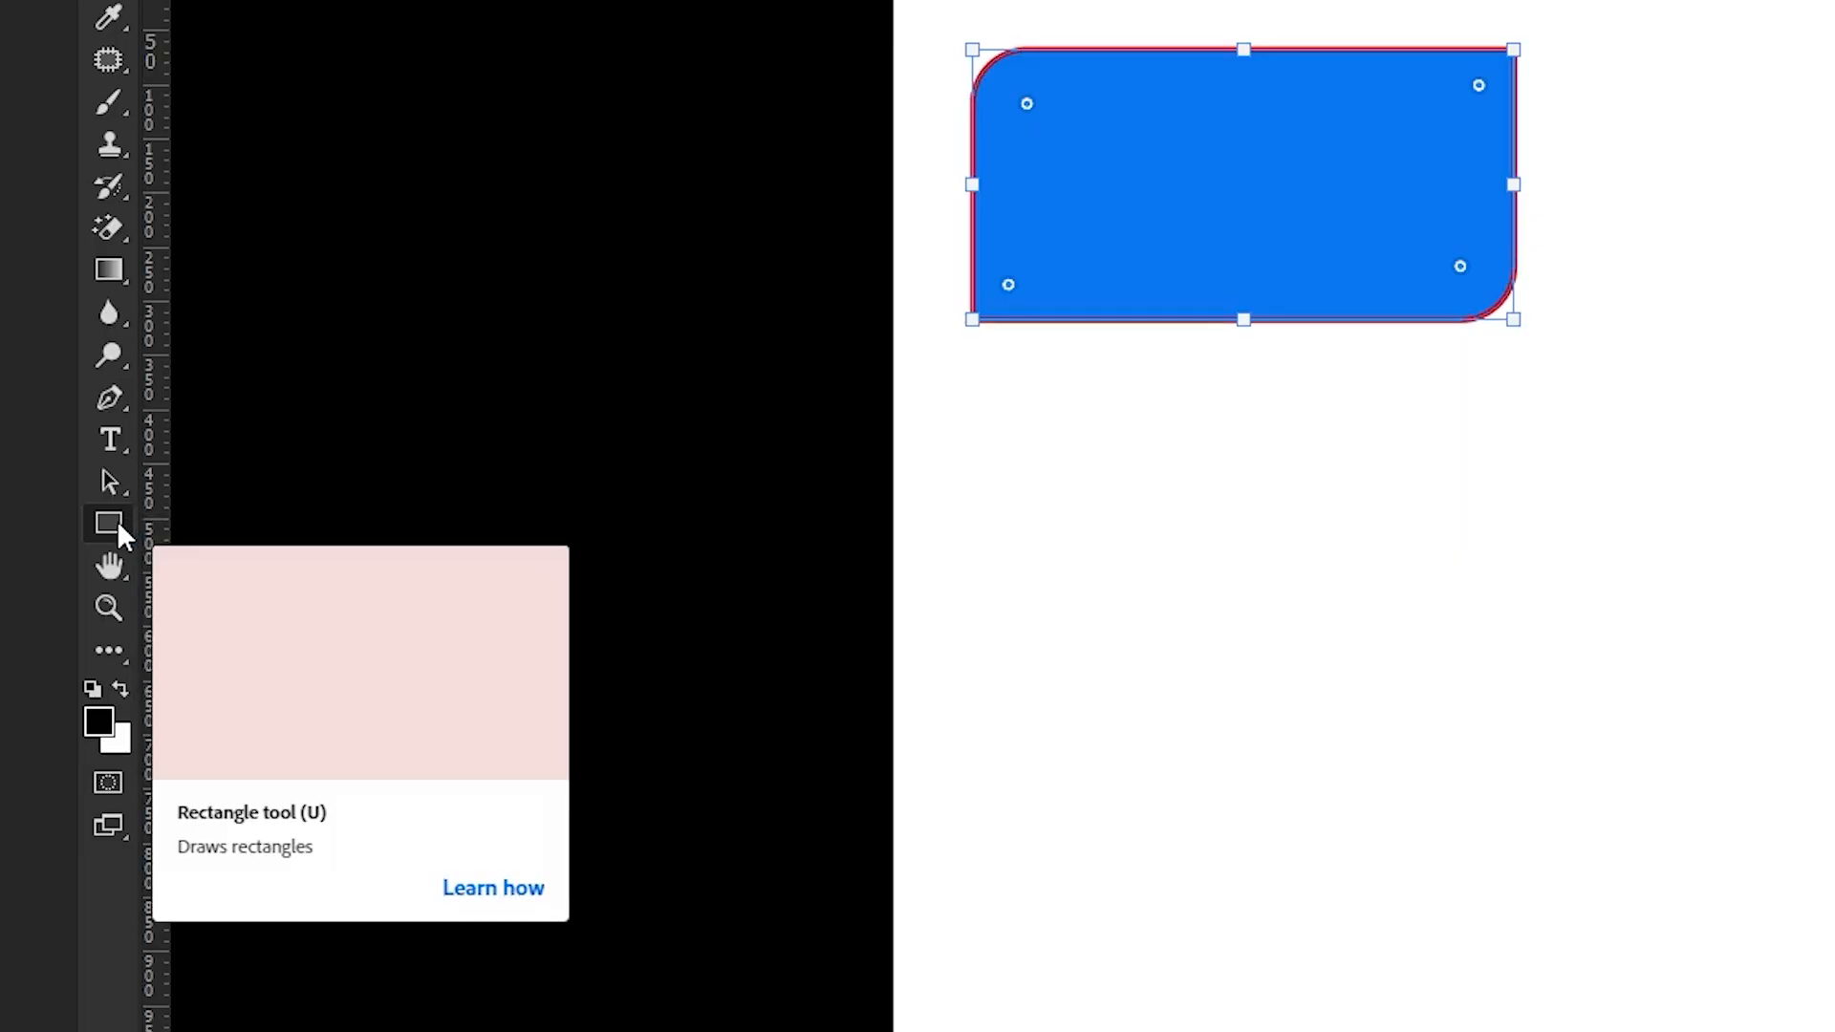
{"action": "left_click", "coordinate": [119, 525]}
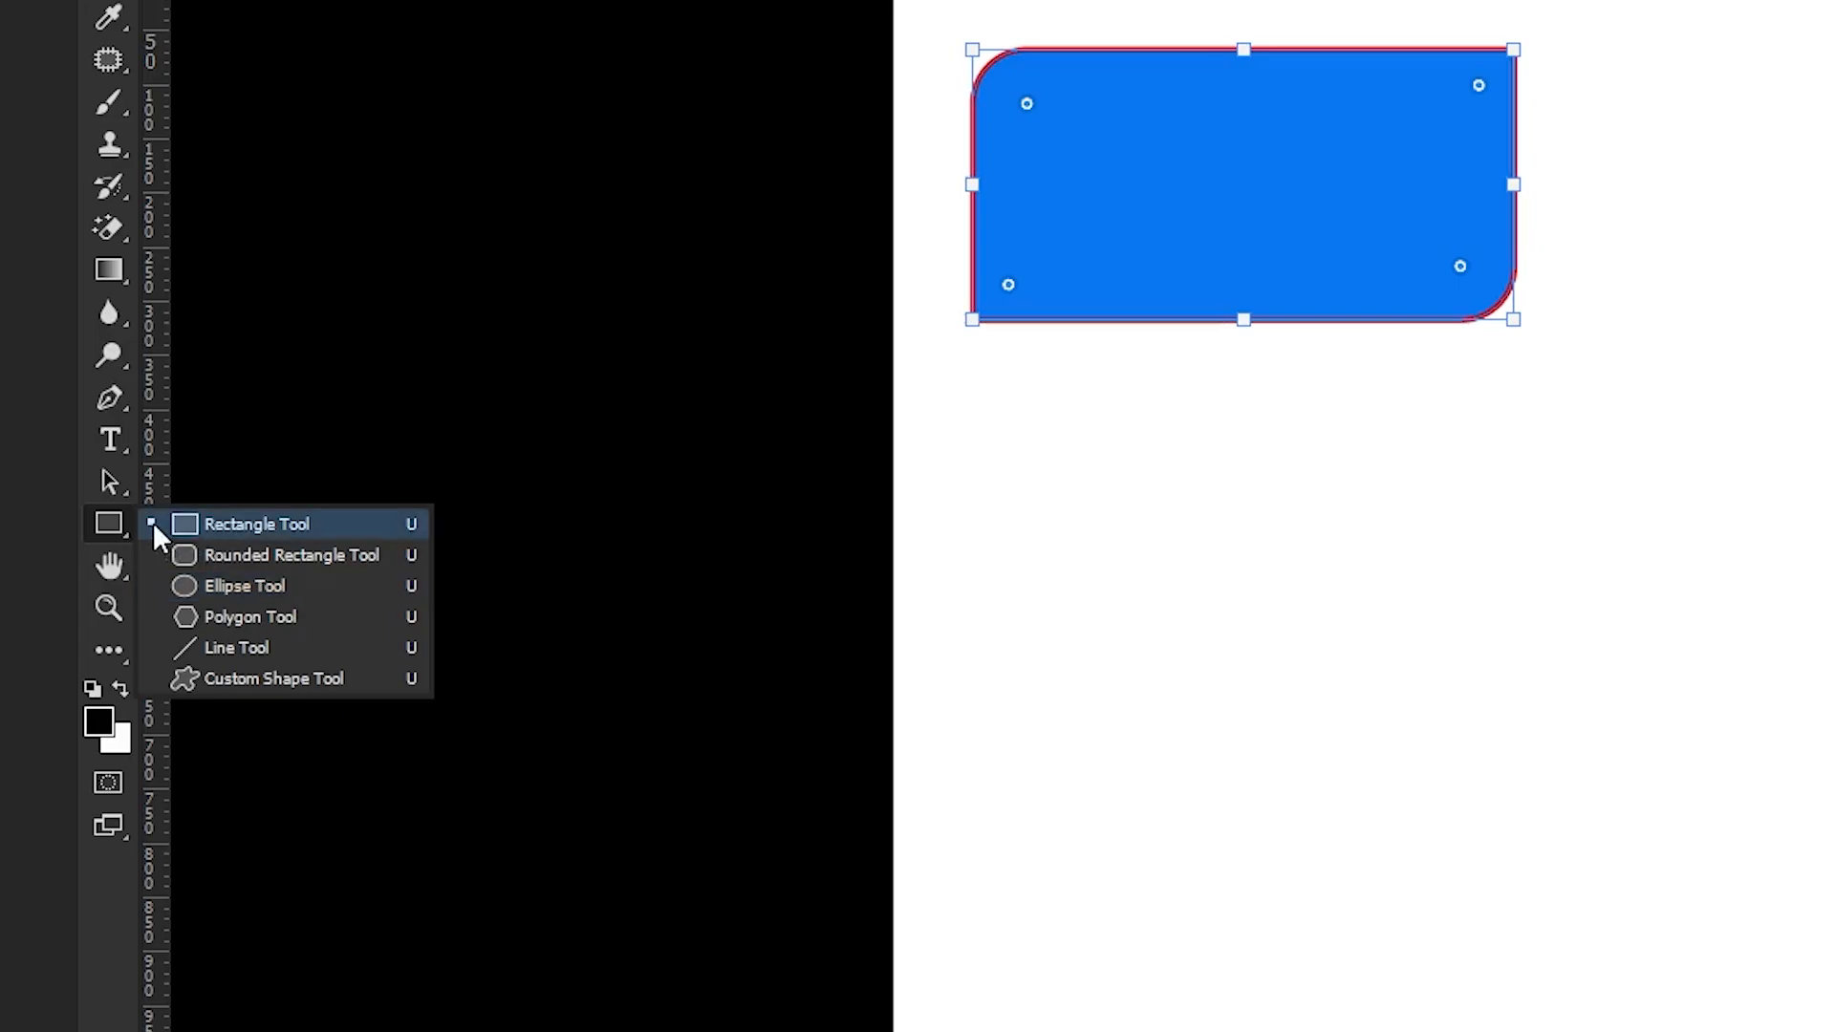
{"action": "left_click", "coordinate": [116, 522]}
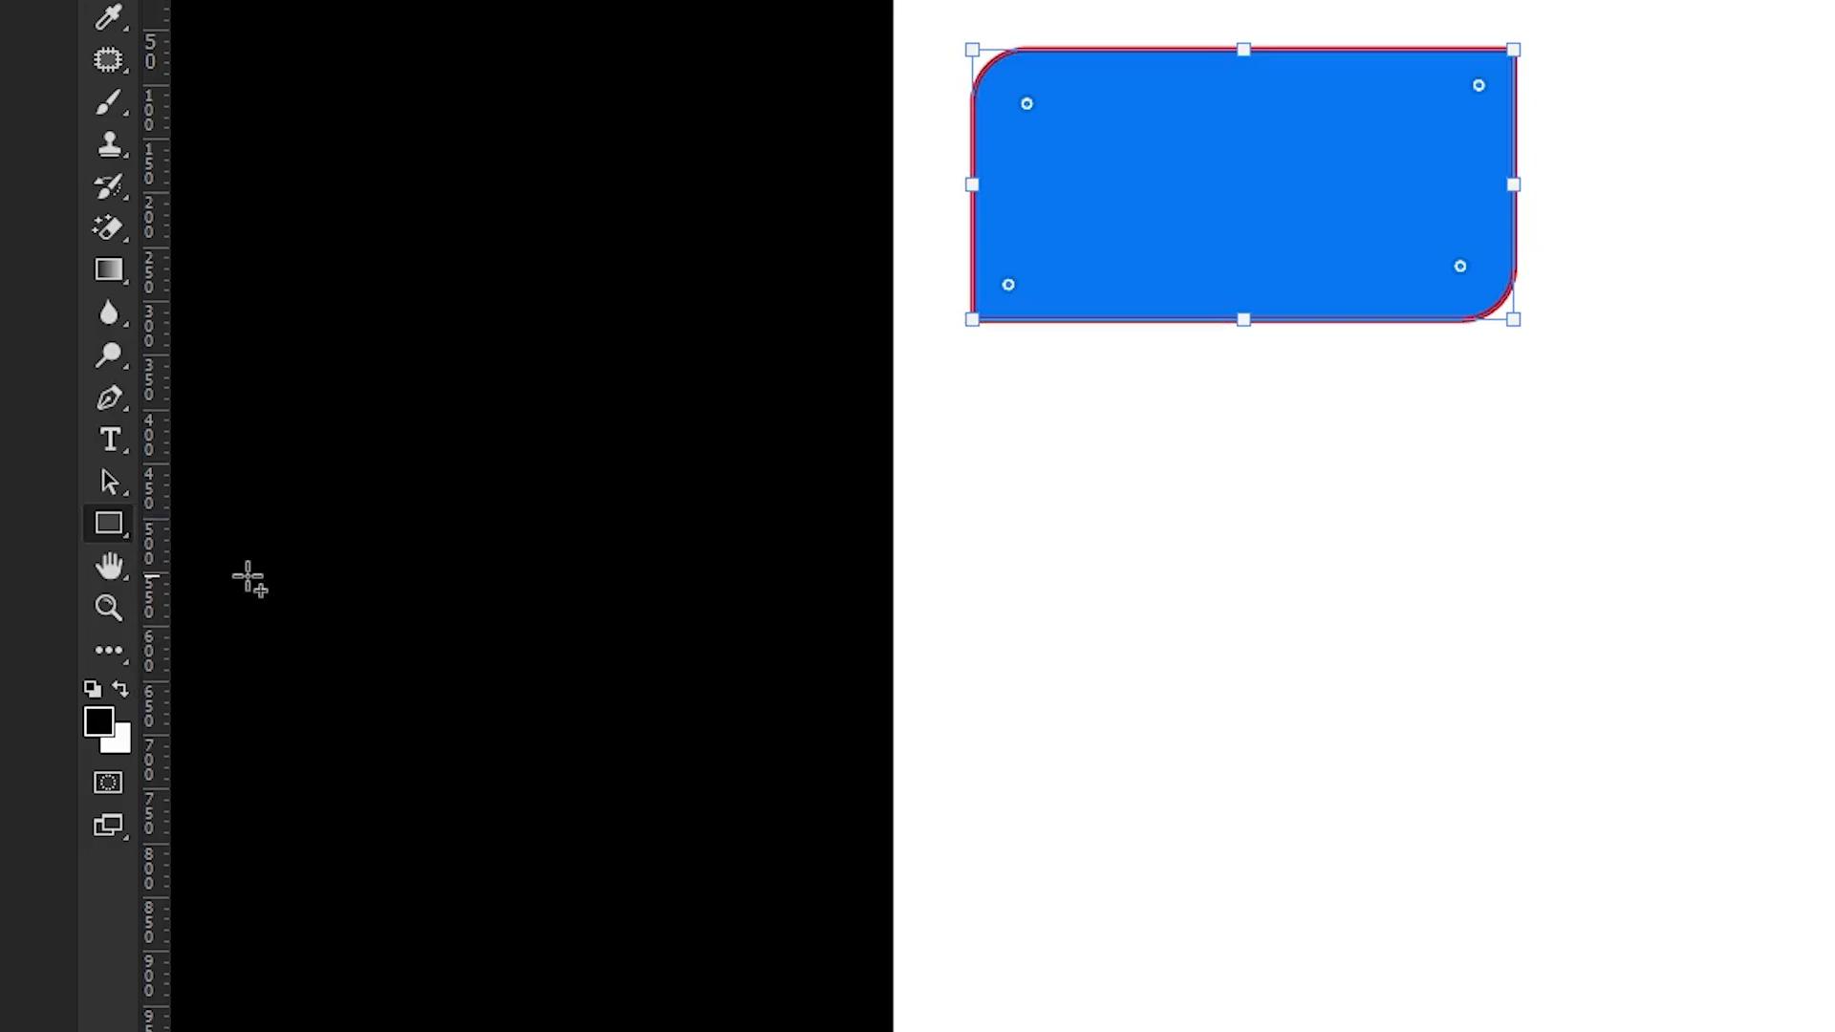
Cycle through the grouped shape tools, including Rounded Rectangle, Ellipse, Line and Custom Shape
{"action": "key", "text": "shift+u"}
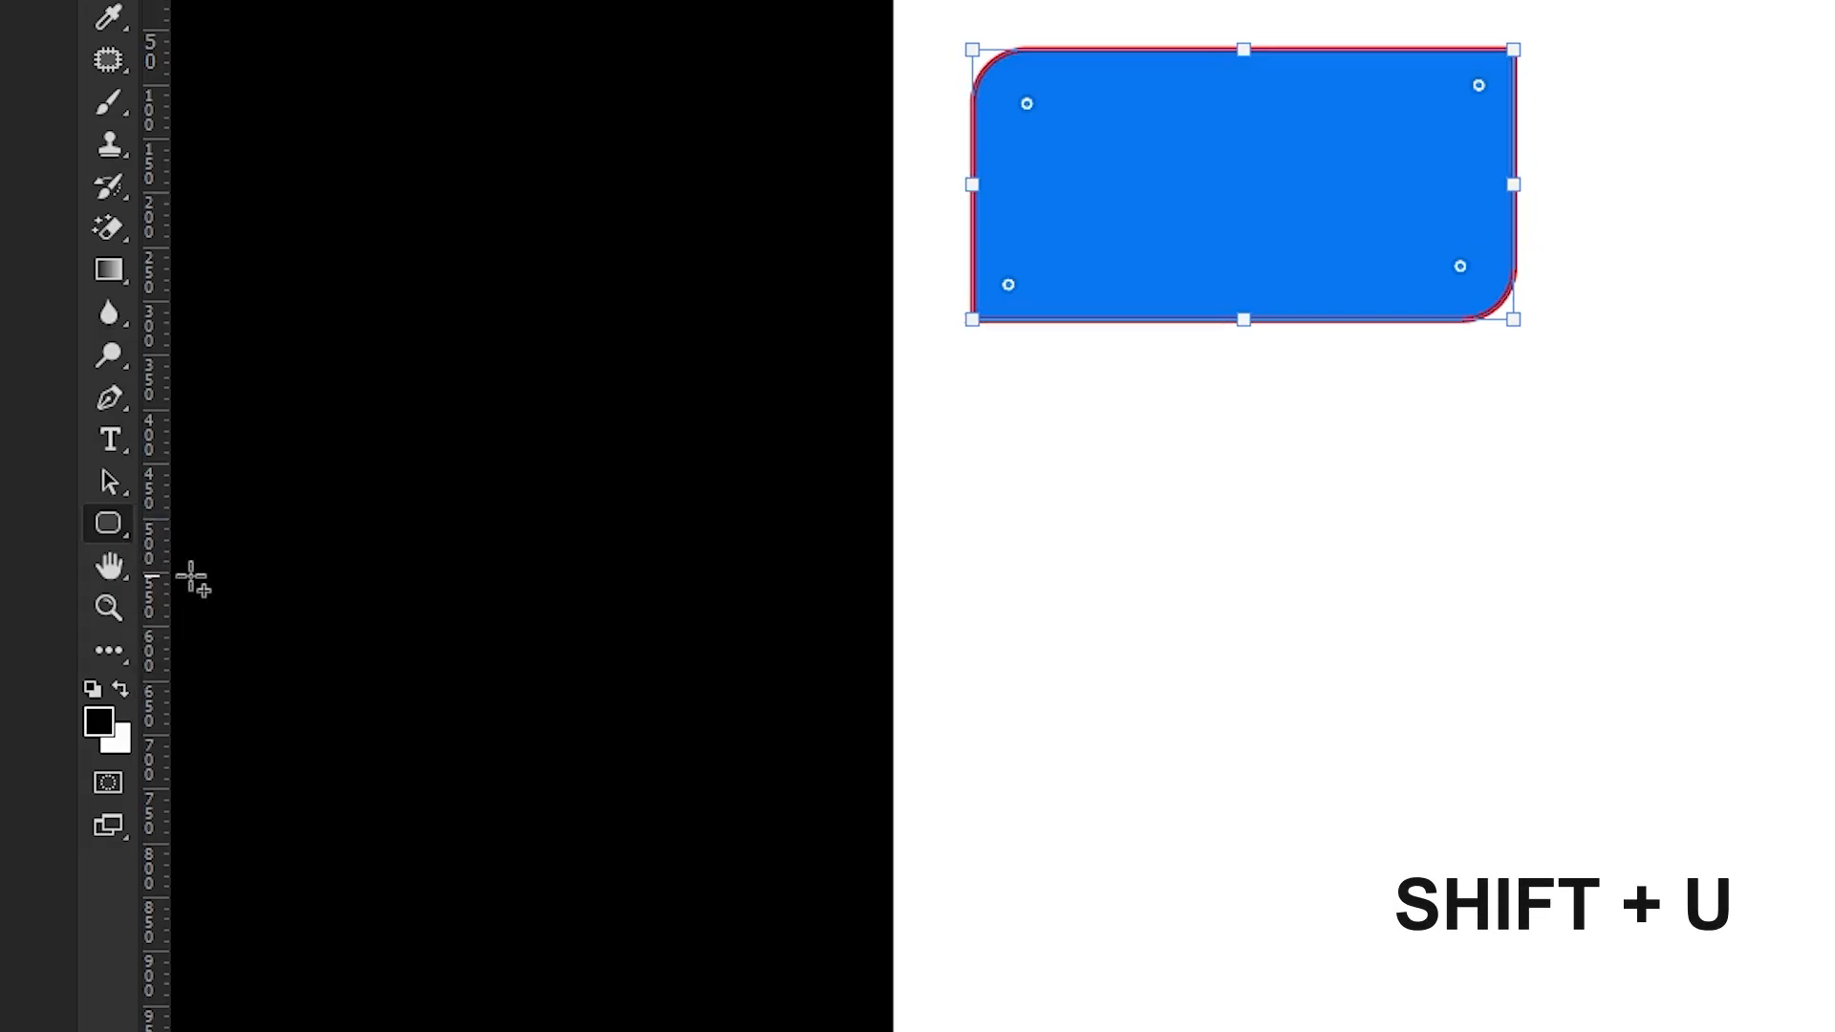
{"action": "key", "text": "ctrl+z"}
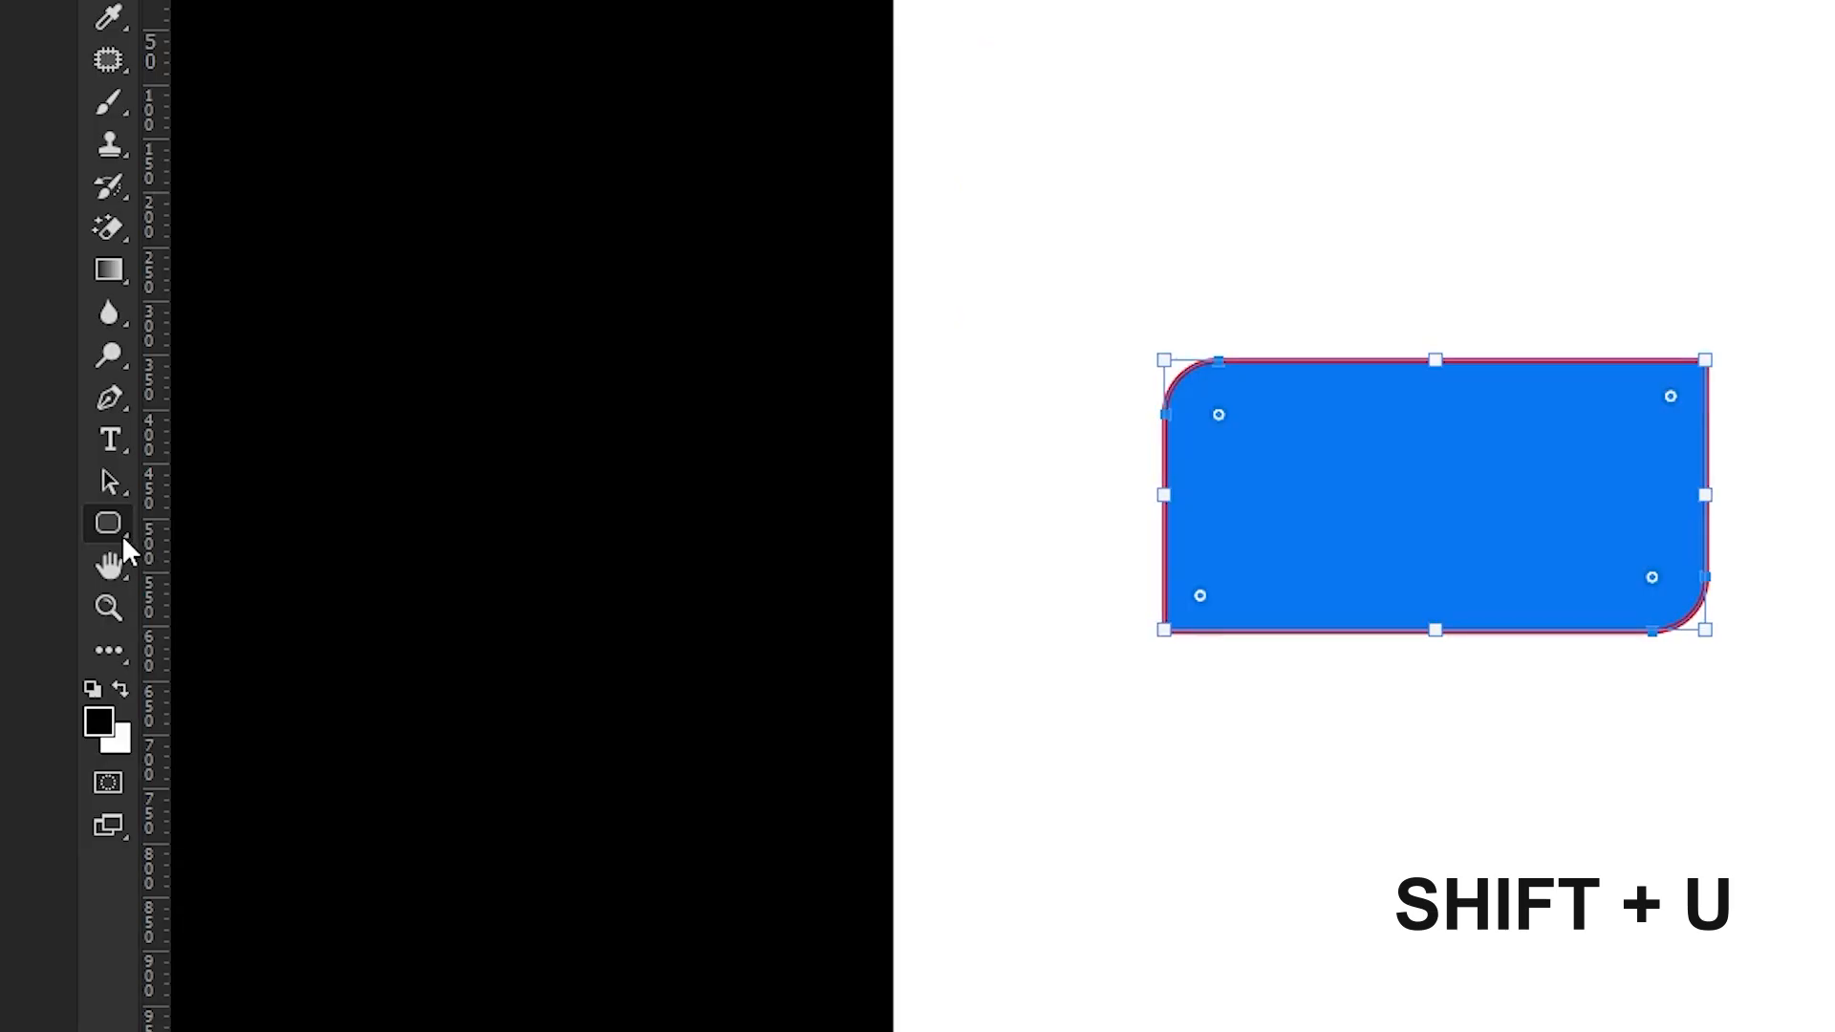
{"action": "key", "text": "ctrl+z"}
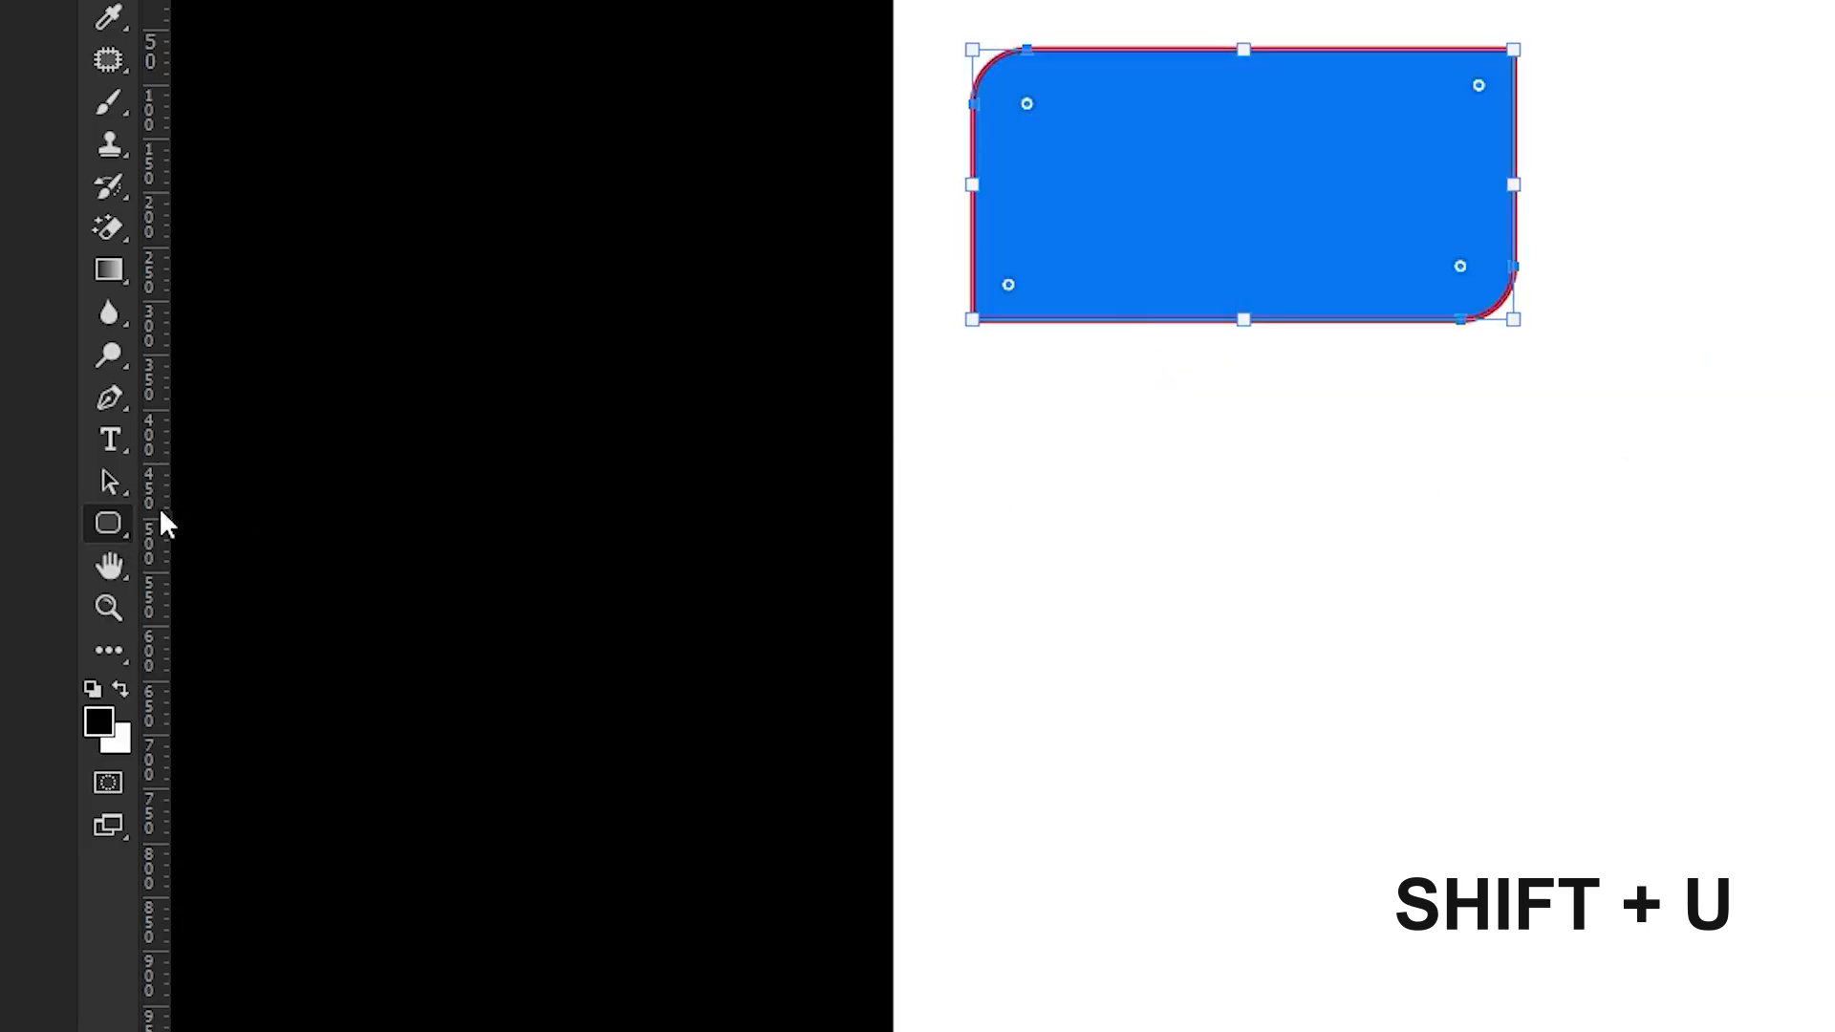
{"action": "right_click", "coordinate": [109, 521]}
{"action": "left_click", "coordinate": [222, 514]}
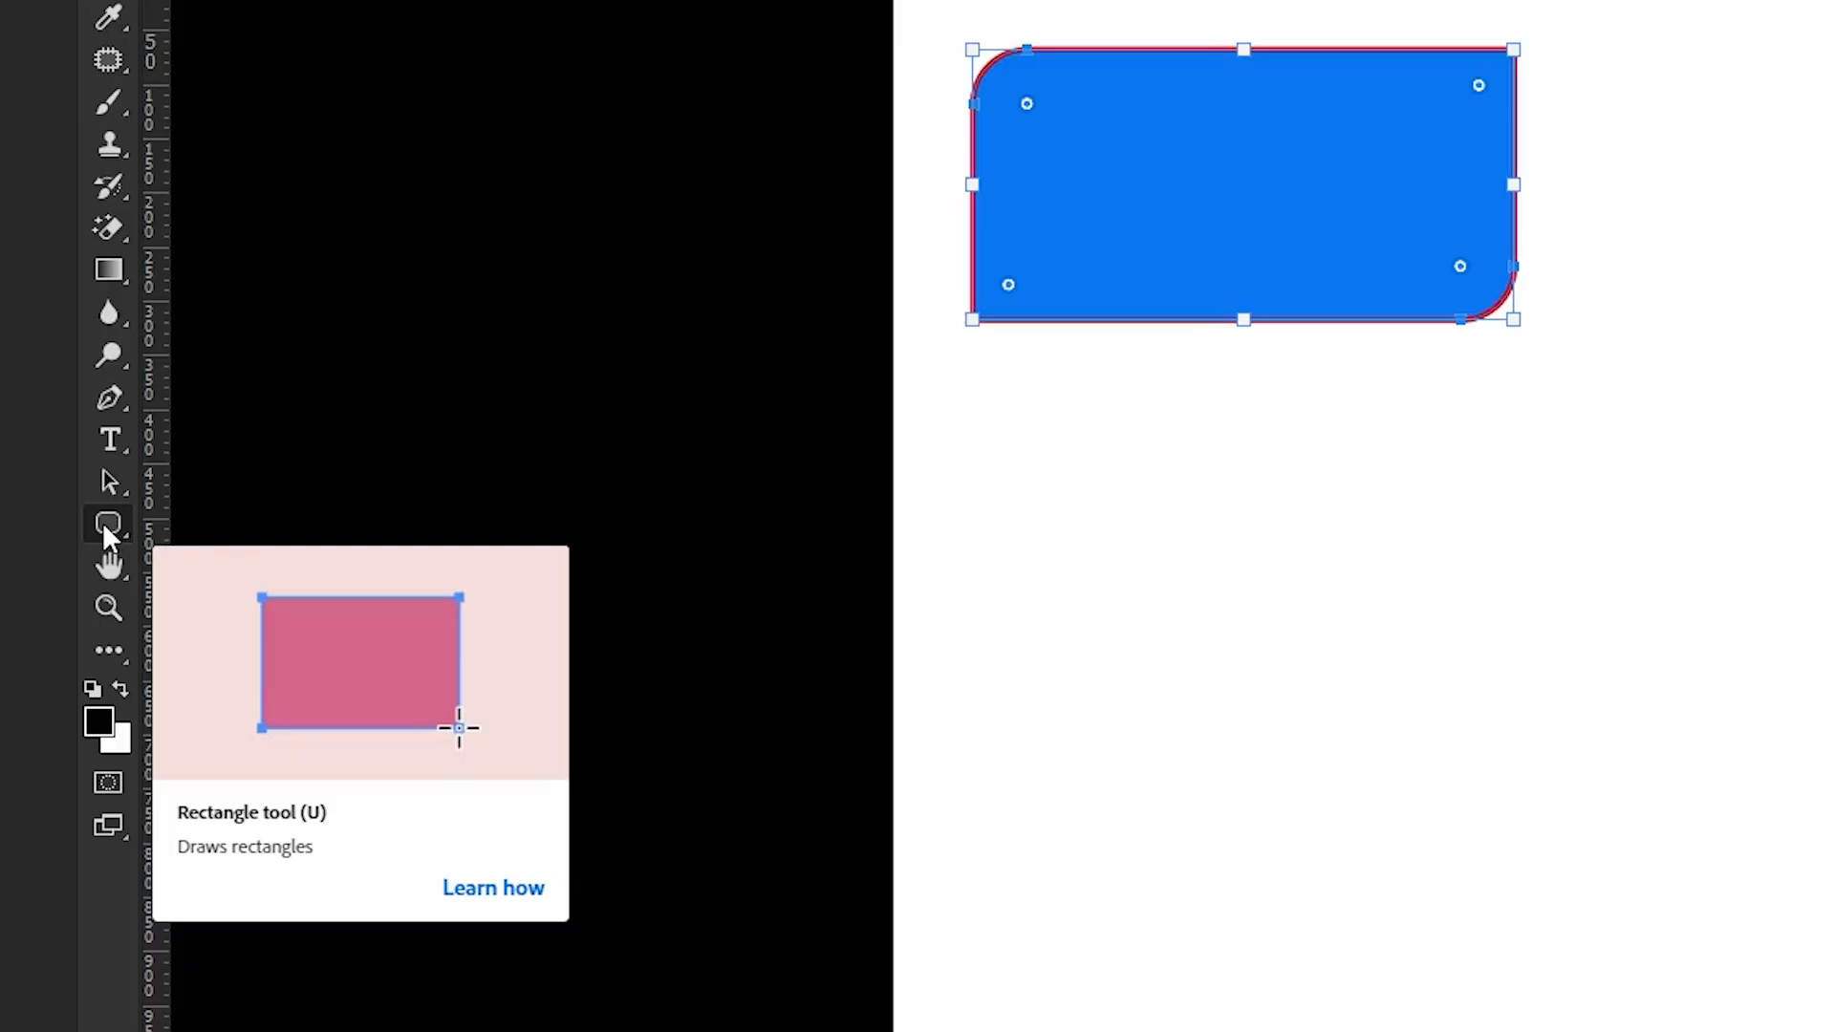
{"action": "key", "text": "shift+u"}
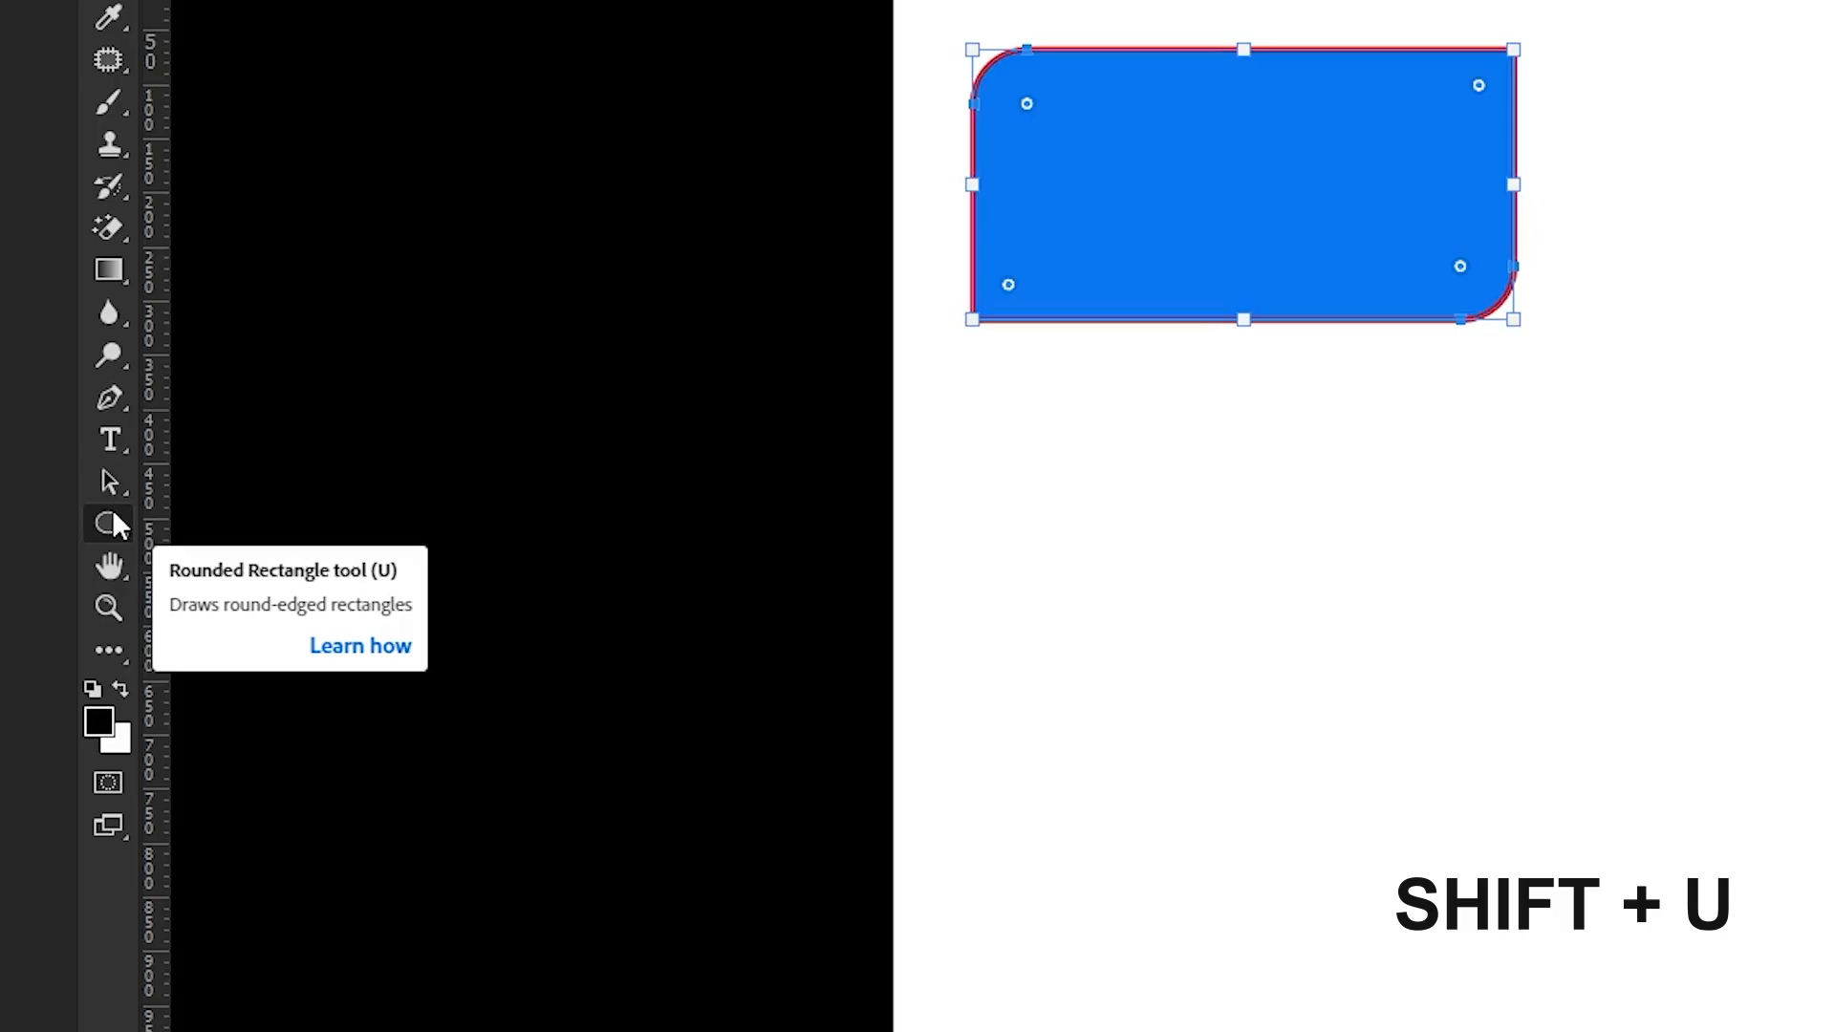
{"action": "key", "text": "shift+u"}
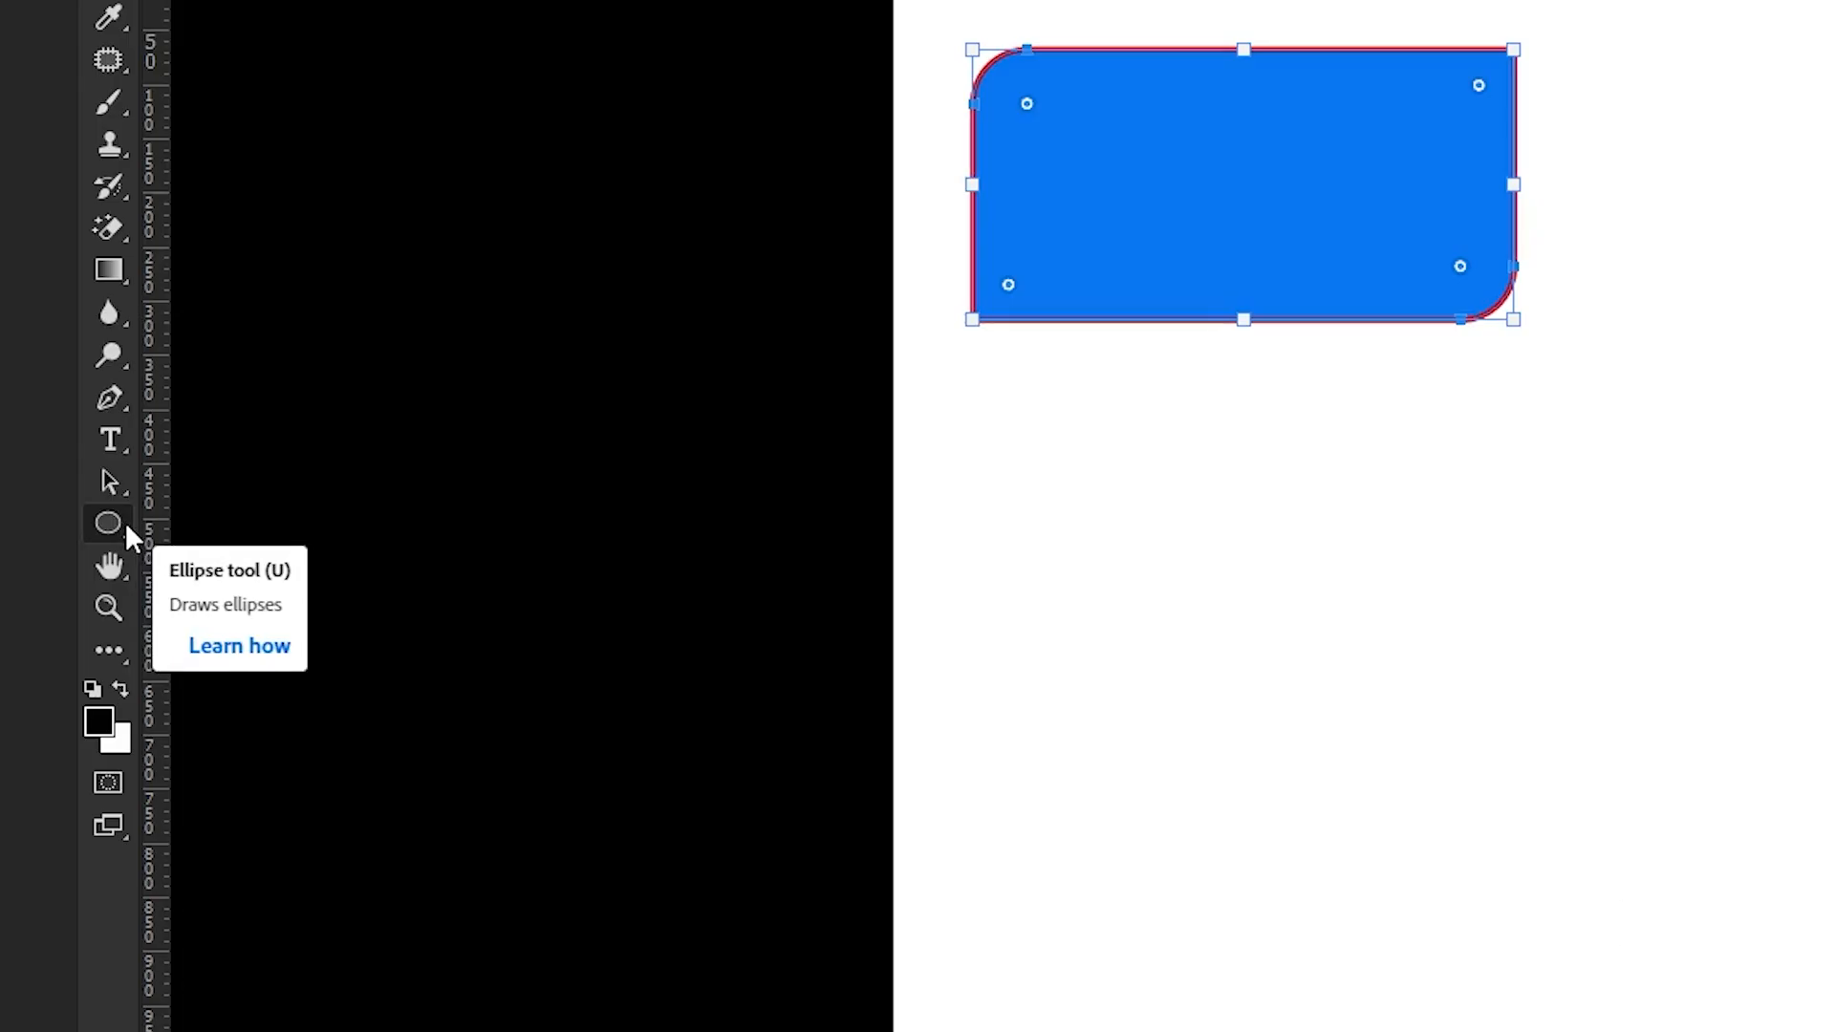
{"action": "key", "text": "shift+u"}
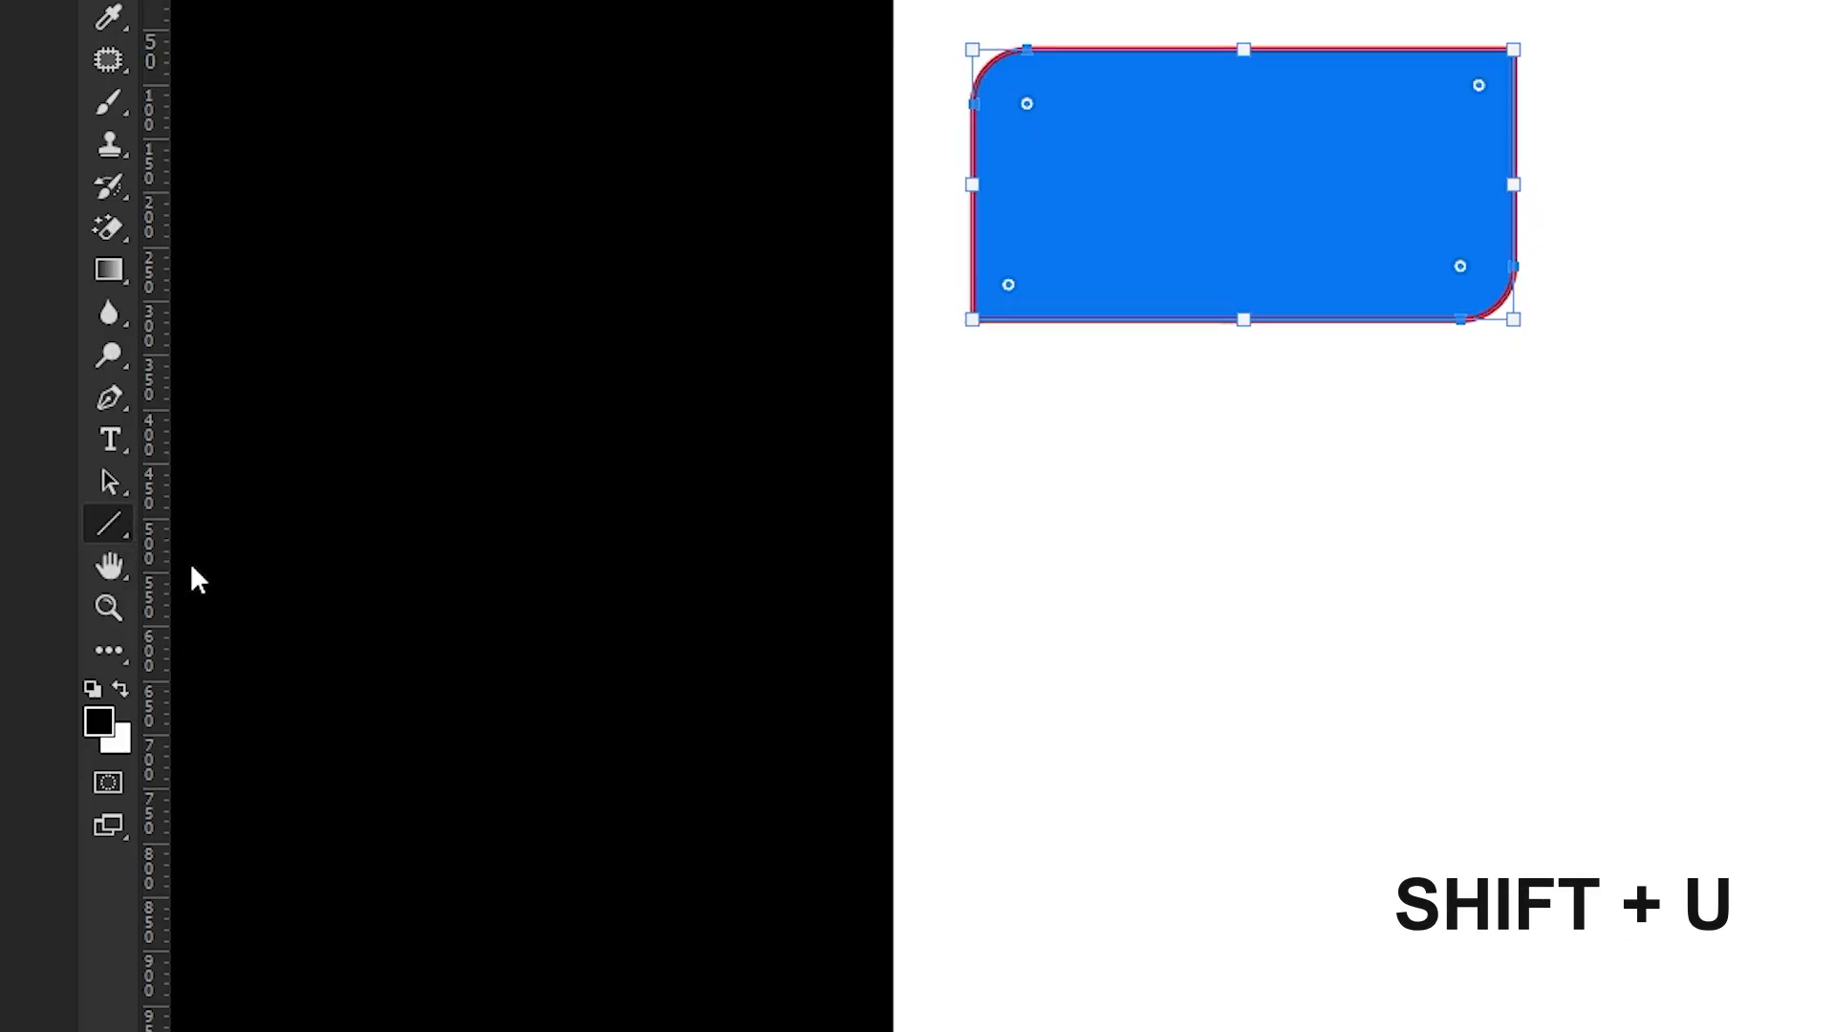
{"action": "key", "text": "shift+u"}
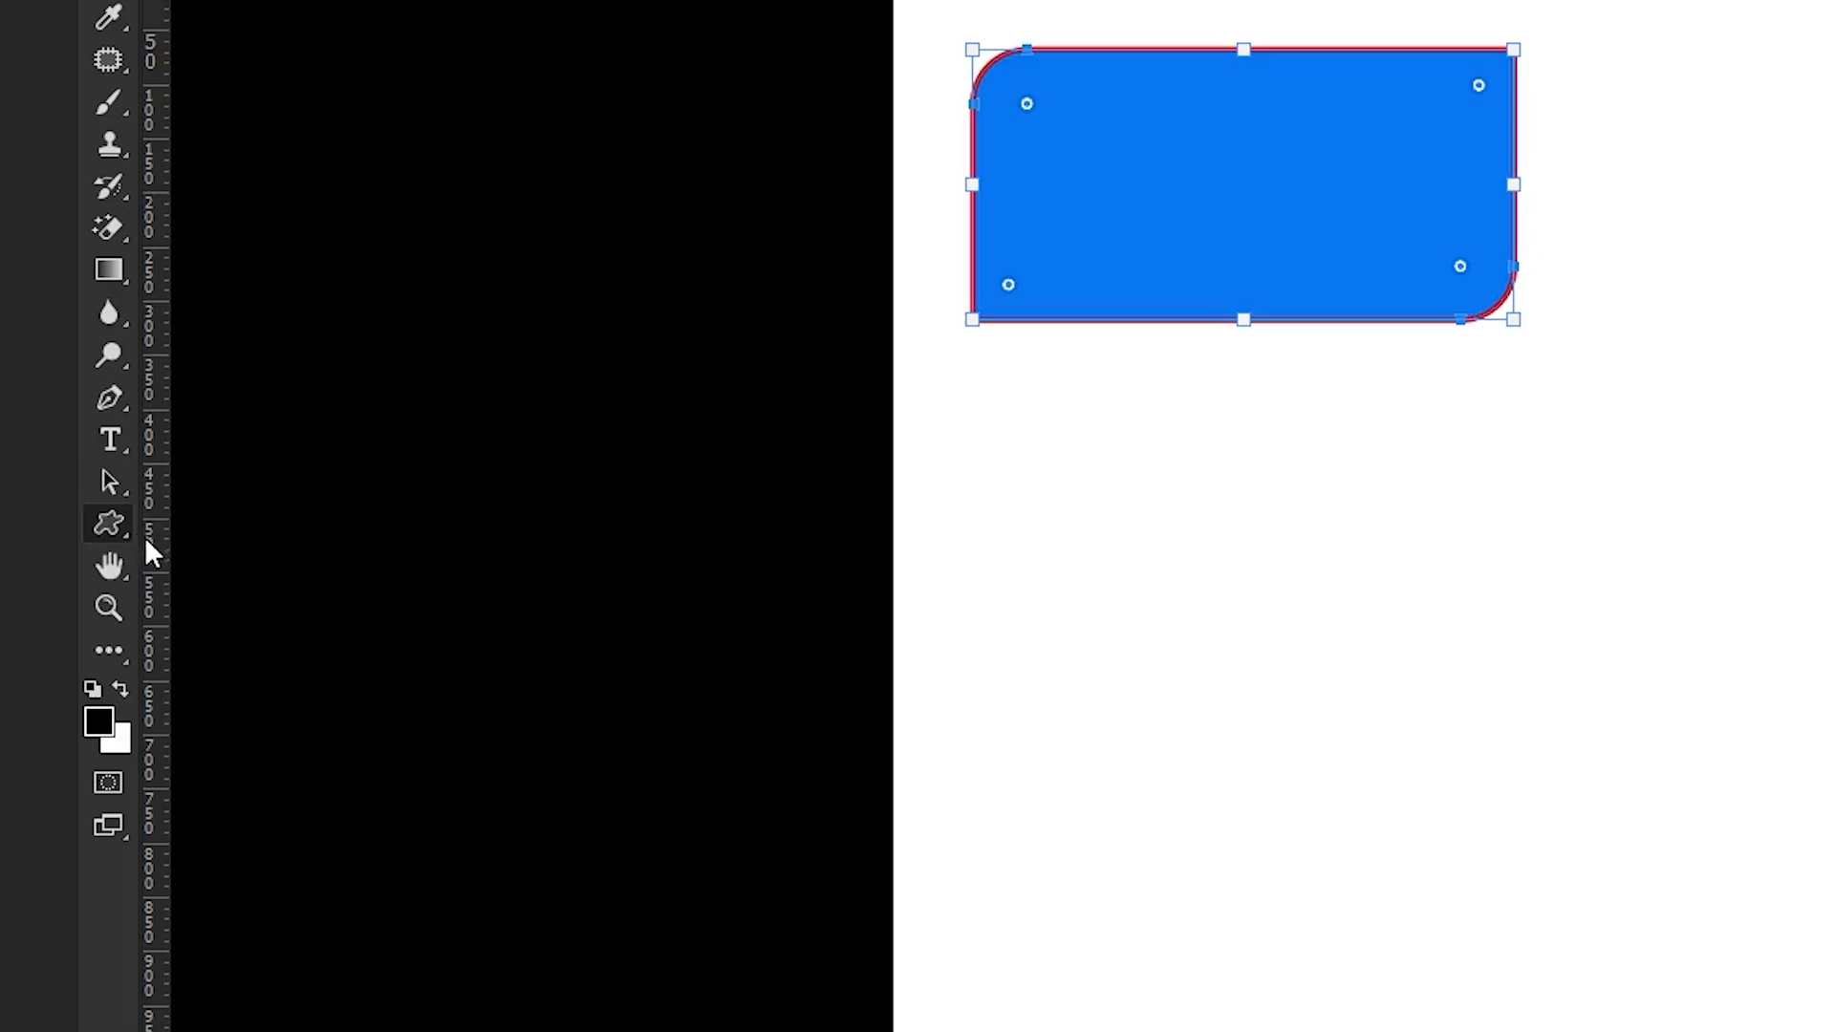
{"action": "key", "text": "shift+u"}
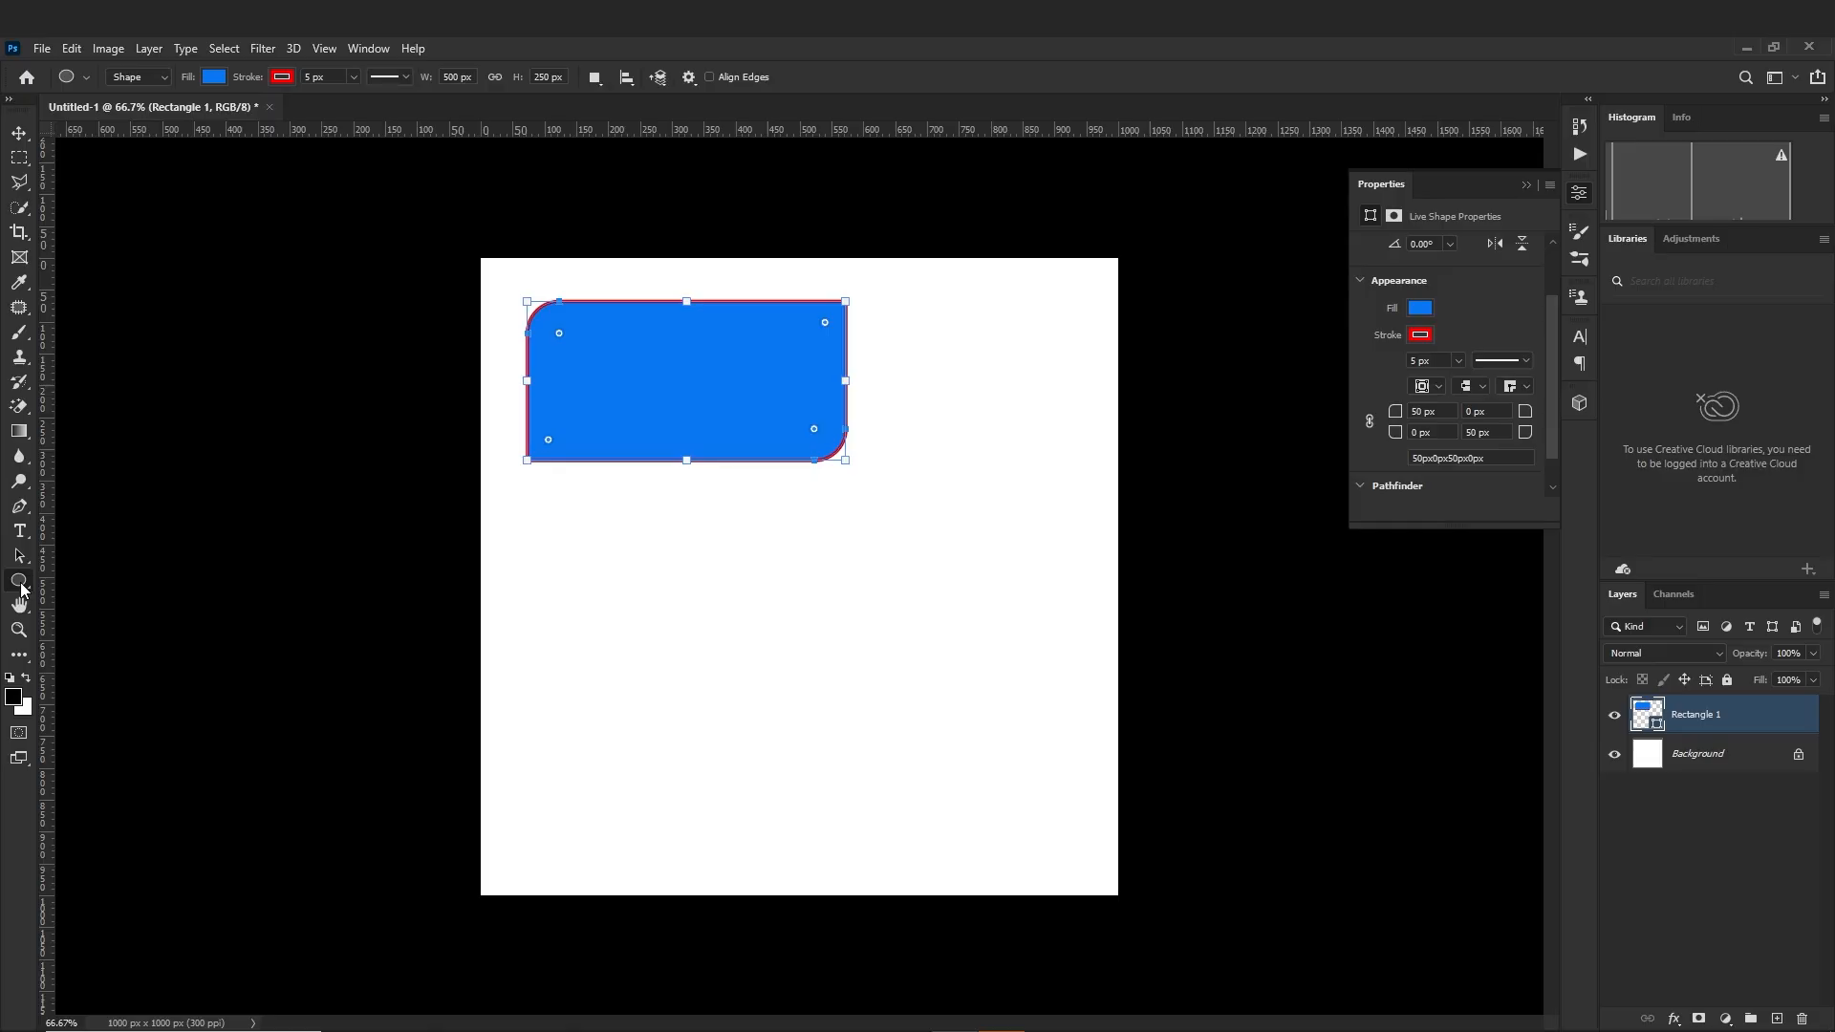
Draw an ellipse about 338 × 351 px below the rectangle with the Ellipse tool
{"action": "right_click", "coordinate": [21, 584]}
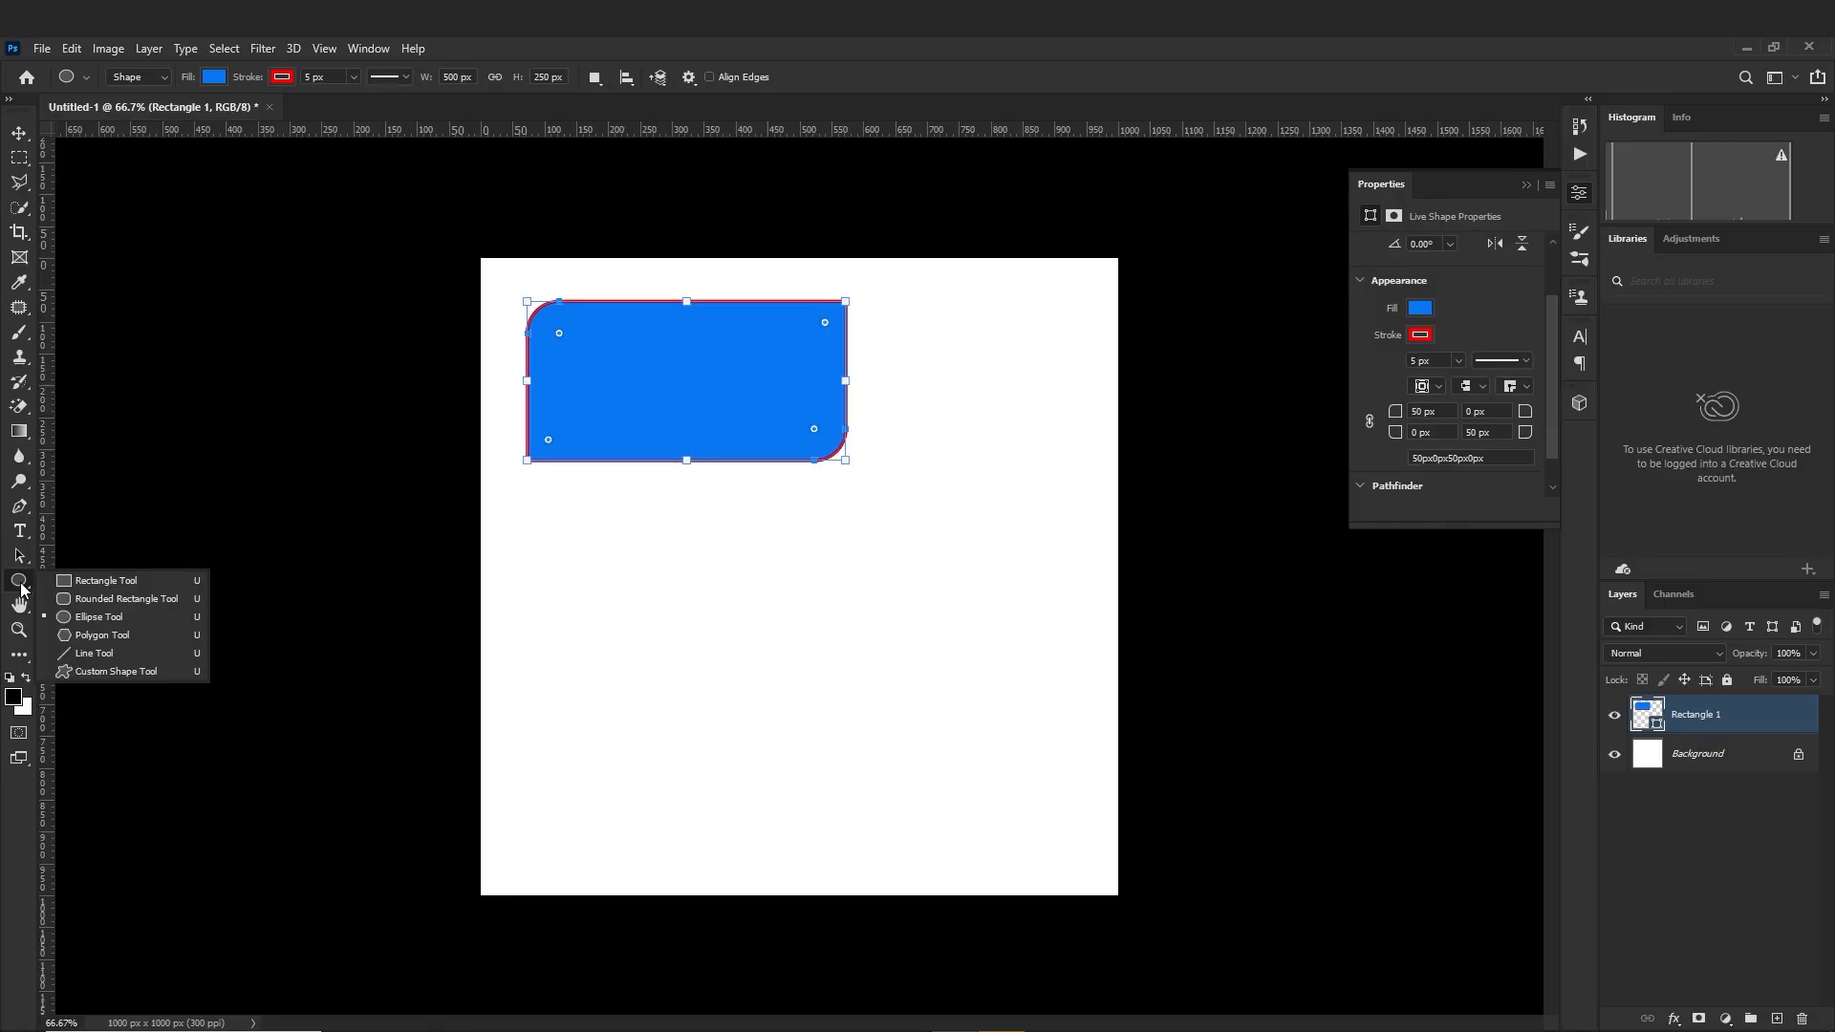
{"action": "left_click", "coordinate": [92, 619]}
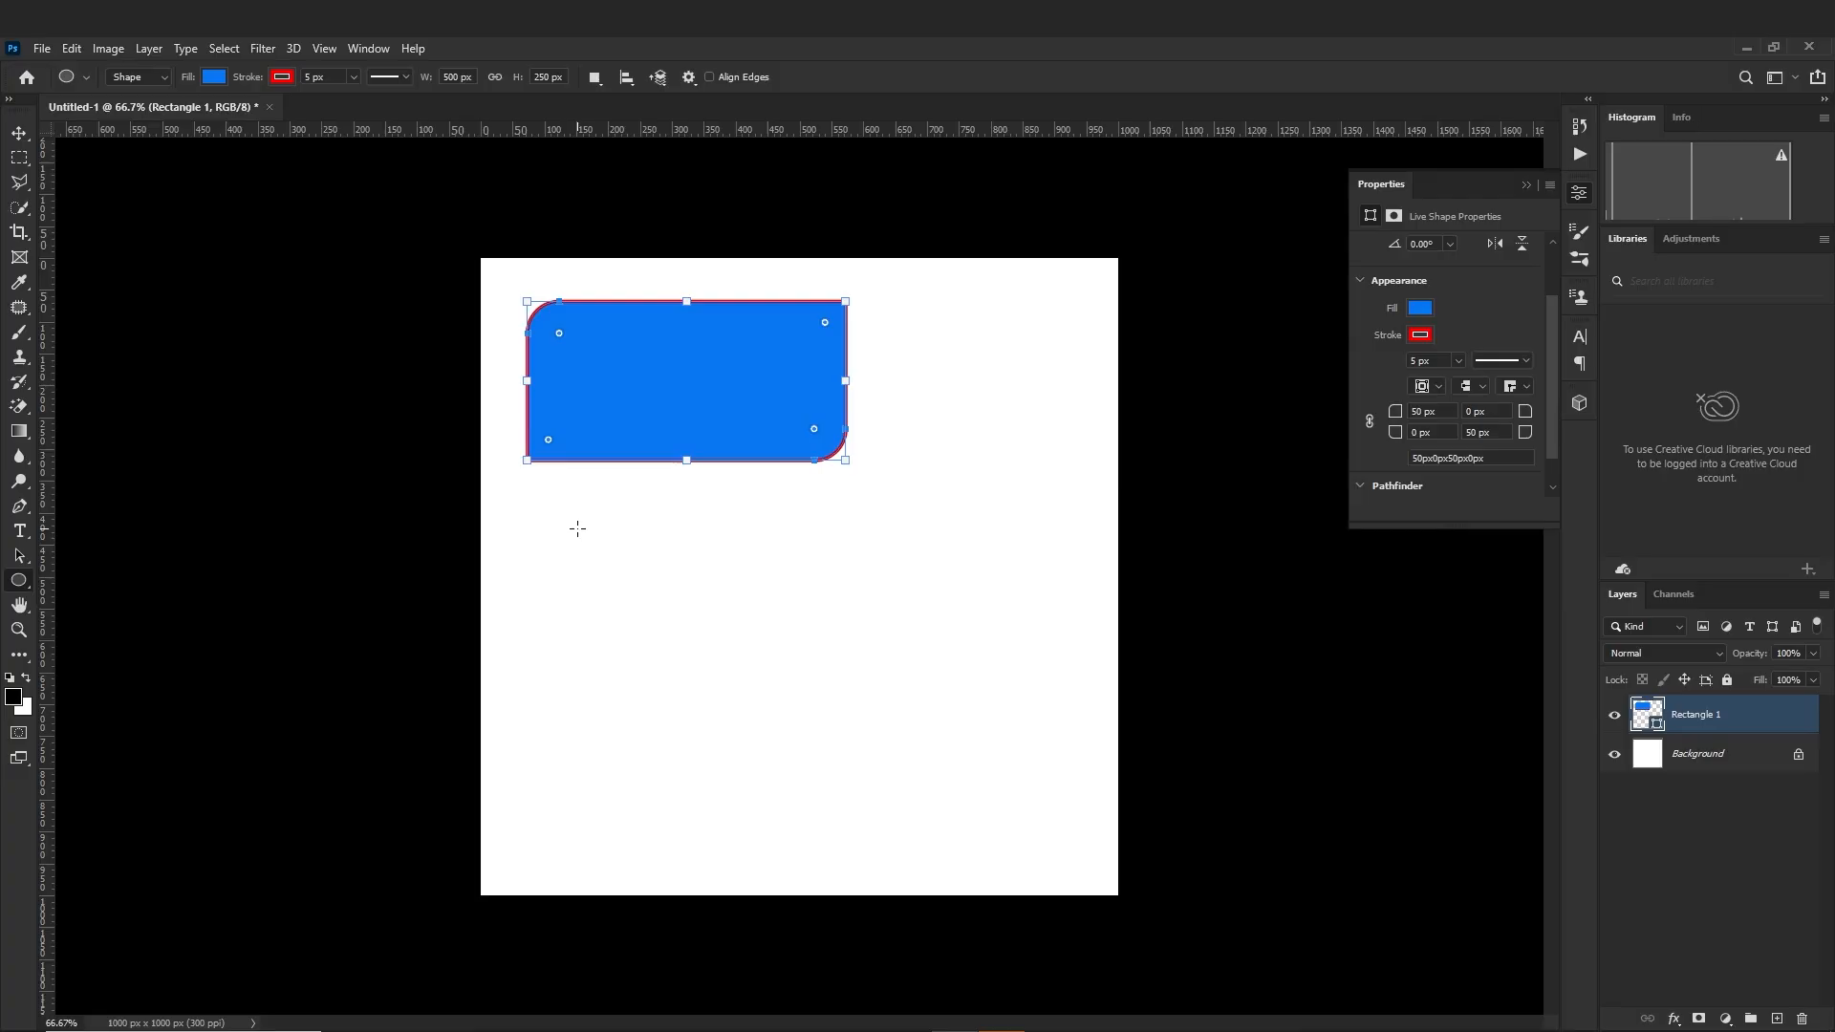
{"action": "left_click", "coordinate": [578, 528]}
{"action": "left_click_drag", "start_coordinate": [577, 528], "coordinate": [792, 749]}
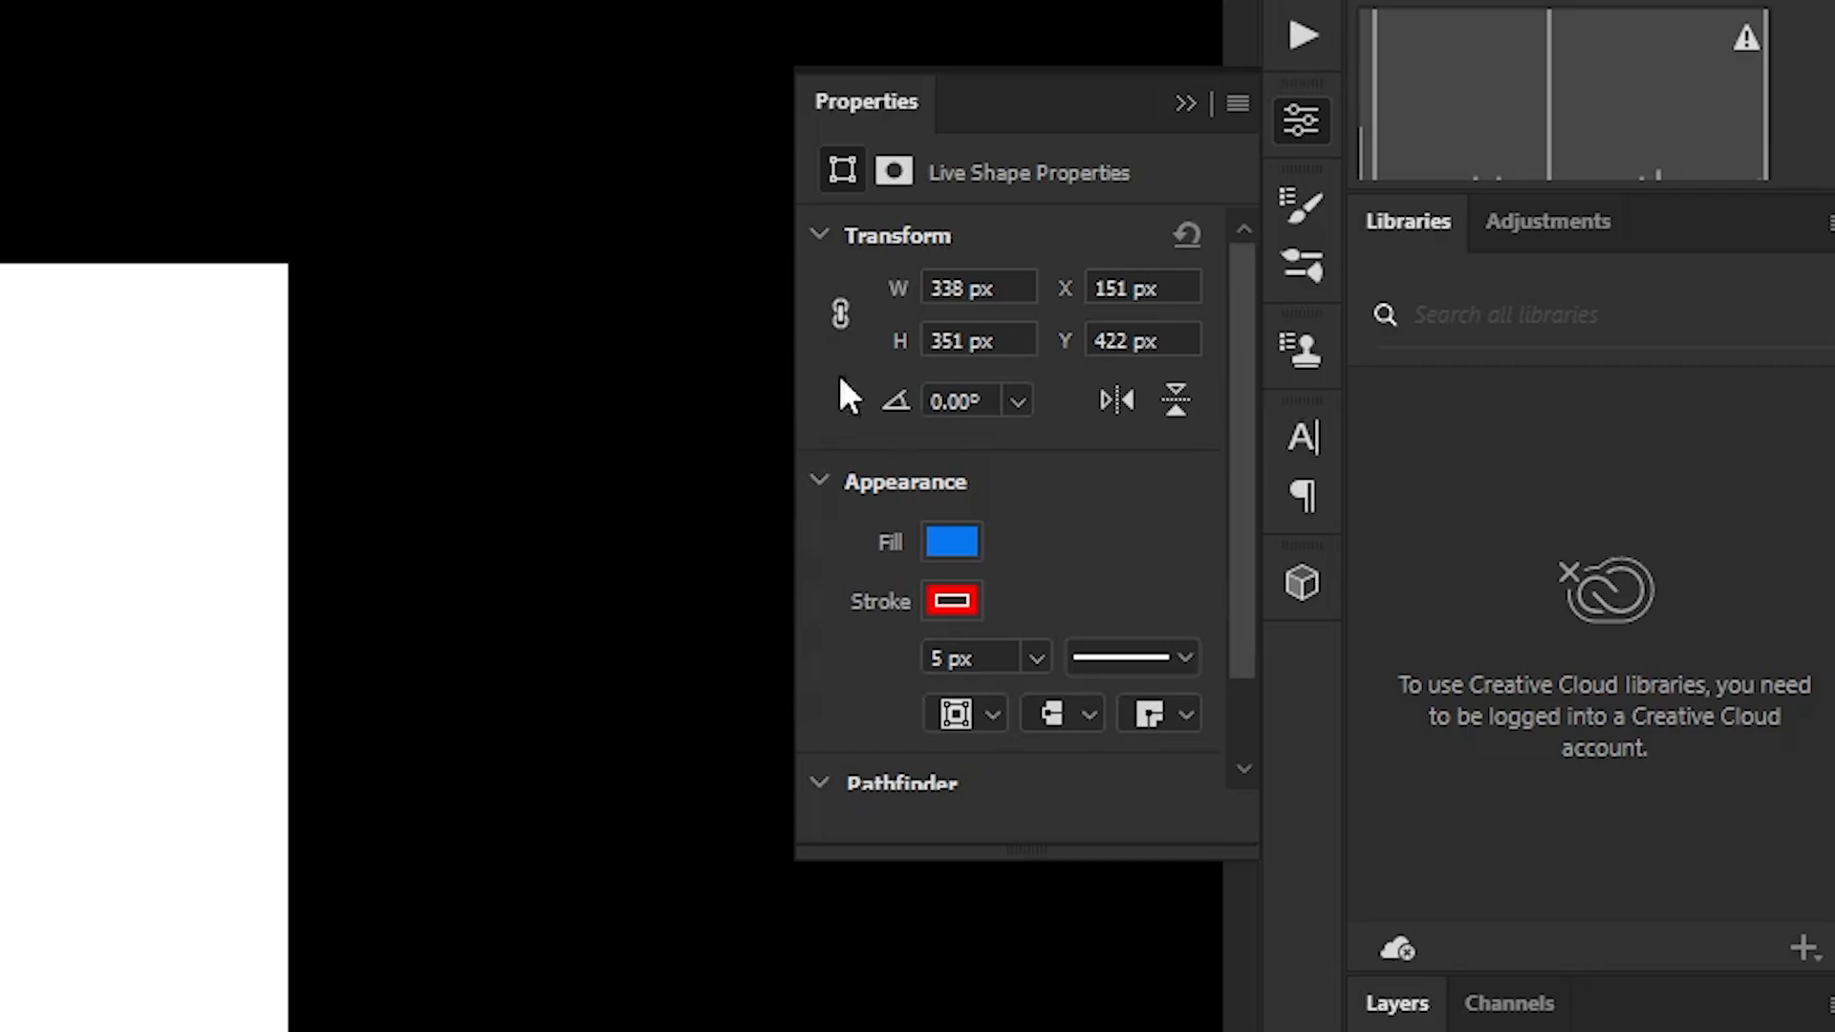
Set the ellipse's width and height to 500 px and move it beneath the rectangle, in line with its left edge
{"action": "left_click_drag", "start_coordinate": [1020, 288], "coordinate": [920, 285]}
{"action": "type", "text": "500"}
{"action": "key", "text": "Return"}
{"action": "left_click_drag", "start_coordinate": [1003, 340], "coordinate": [872, 336]}
{"action": "type", "text": "500"}
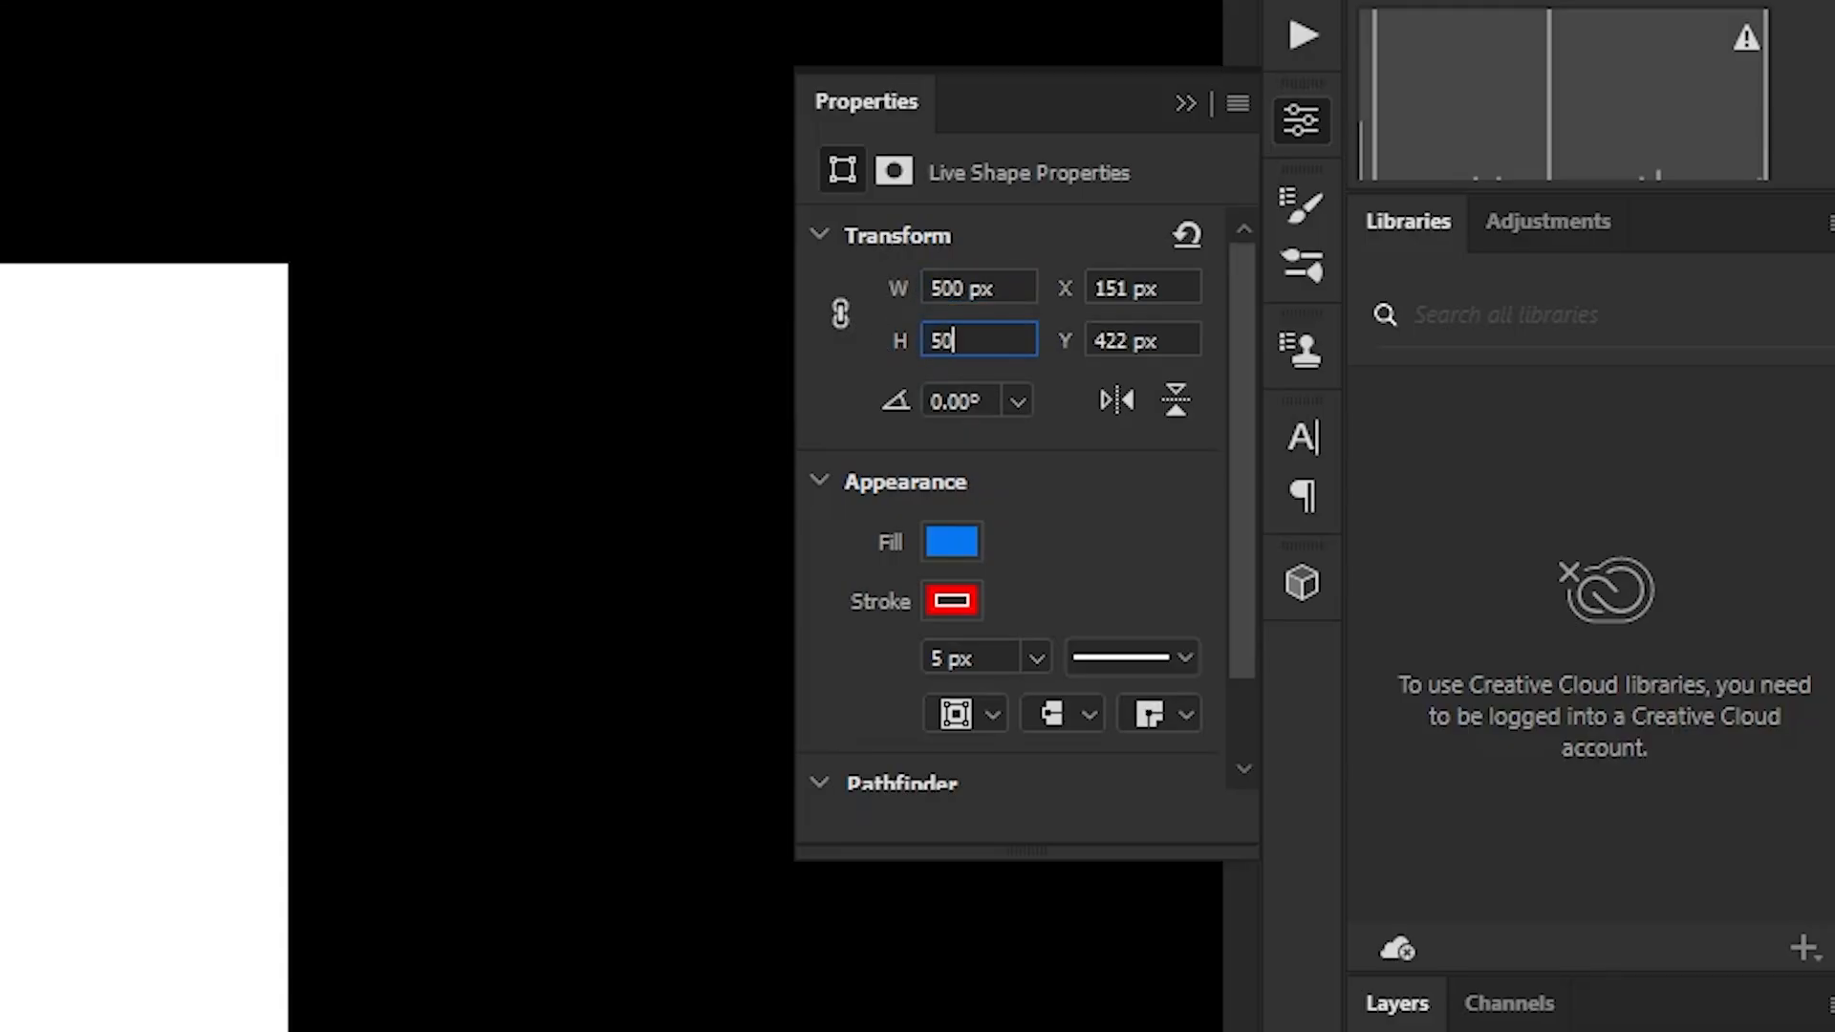
{"action": "key", "text": "Return"}
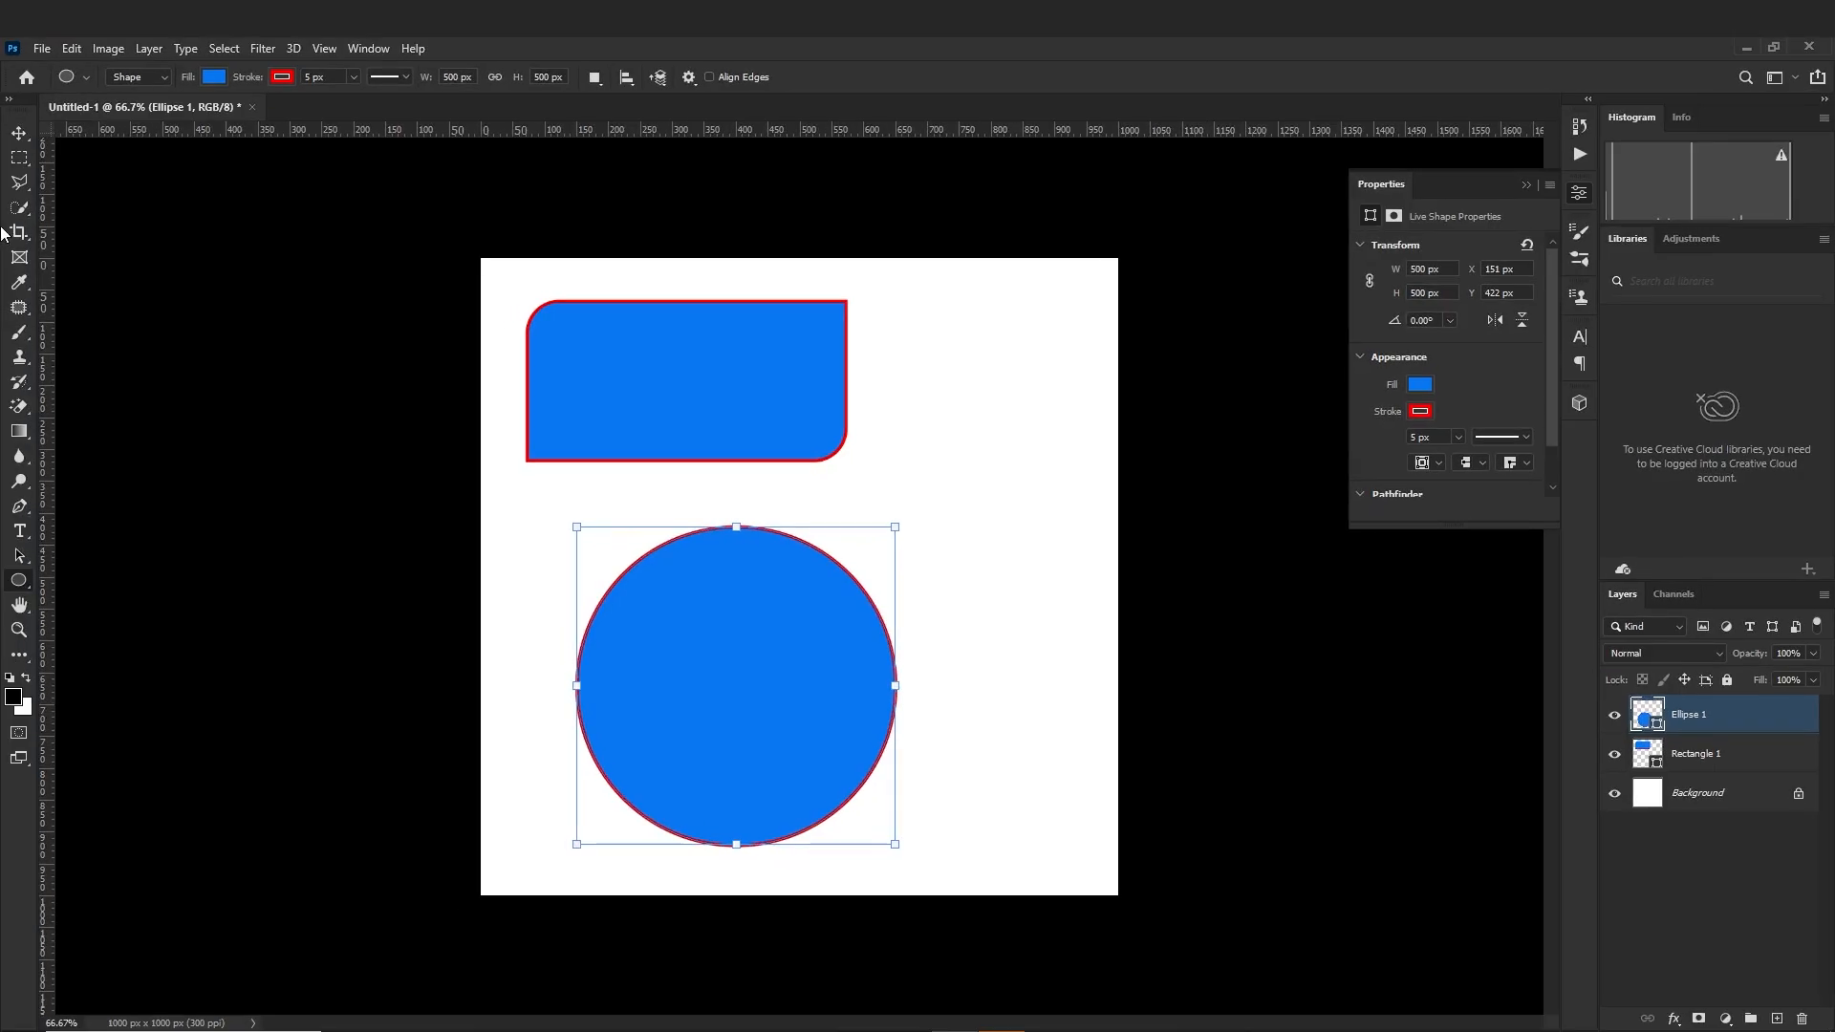
{"action": "left_click", "coordinate": [16, 139]}
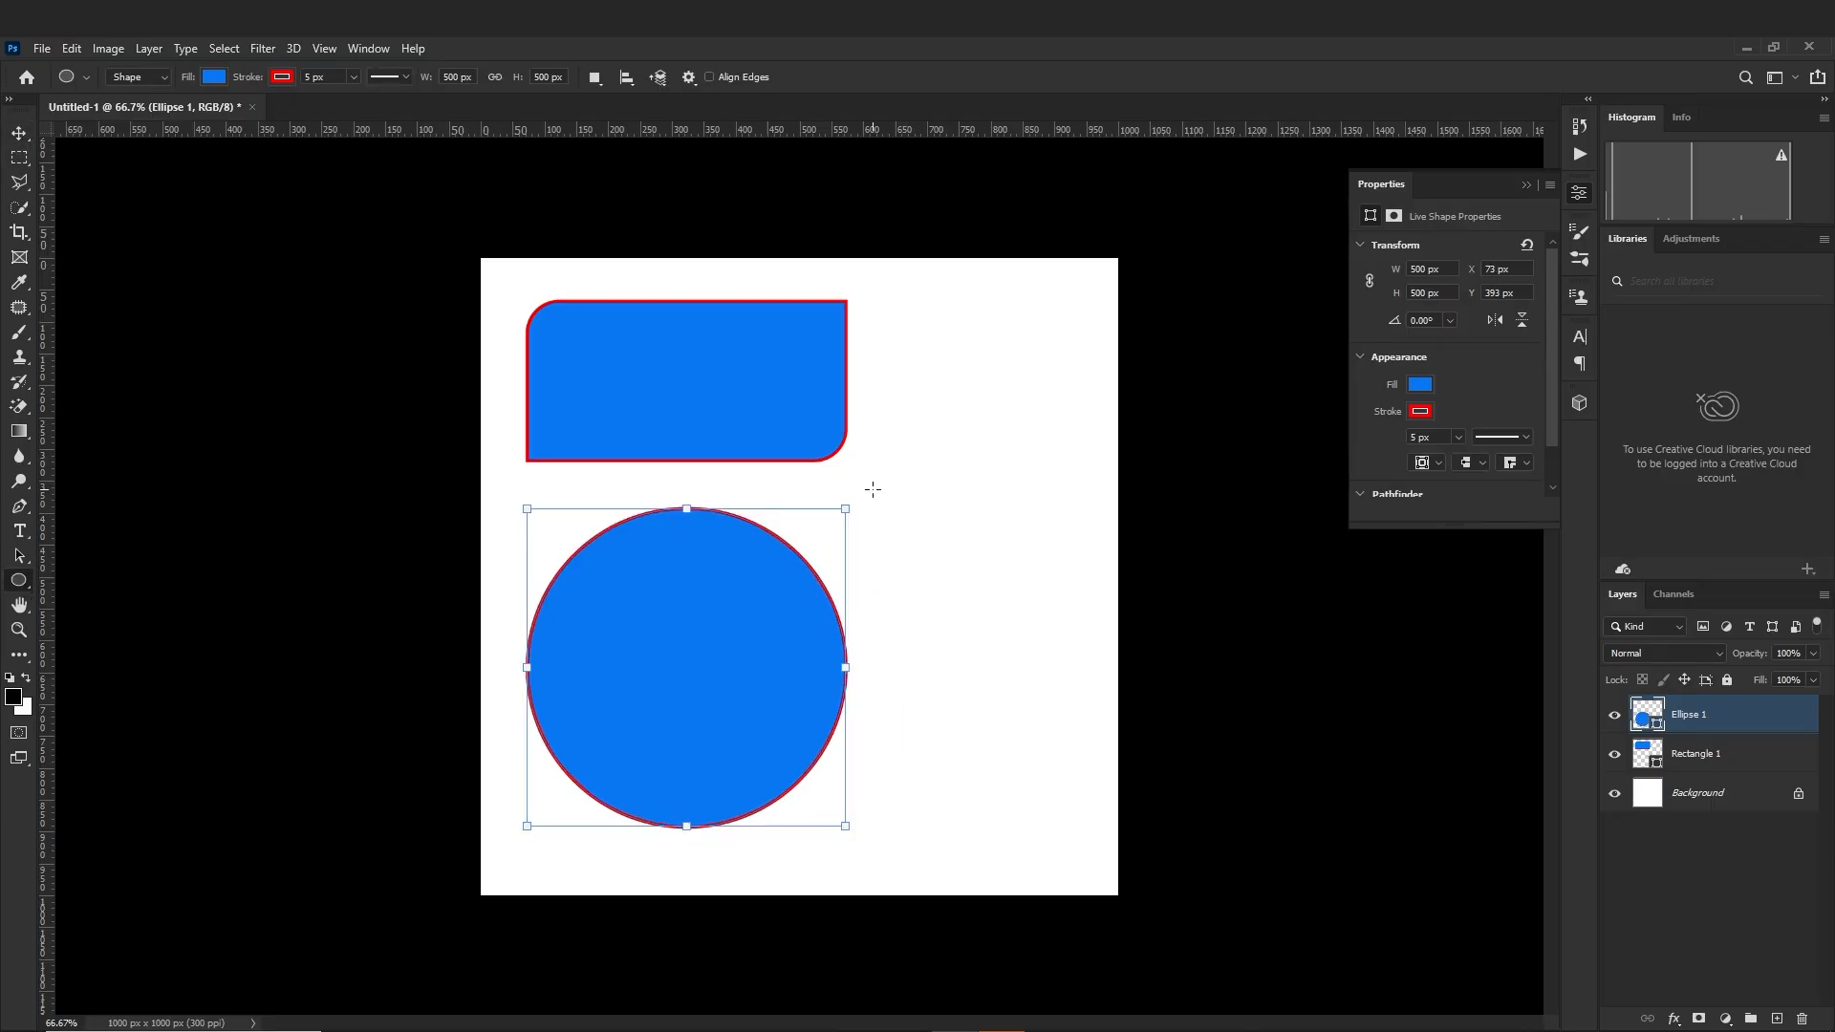
Replace the large circle with a 200 × 200 px circle placed below the rectangle
{"action": "left_click", "coordinate": [917, 404]}
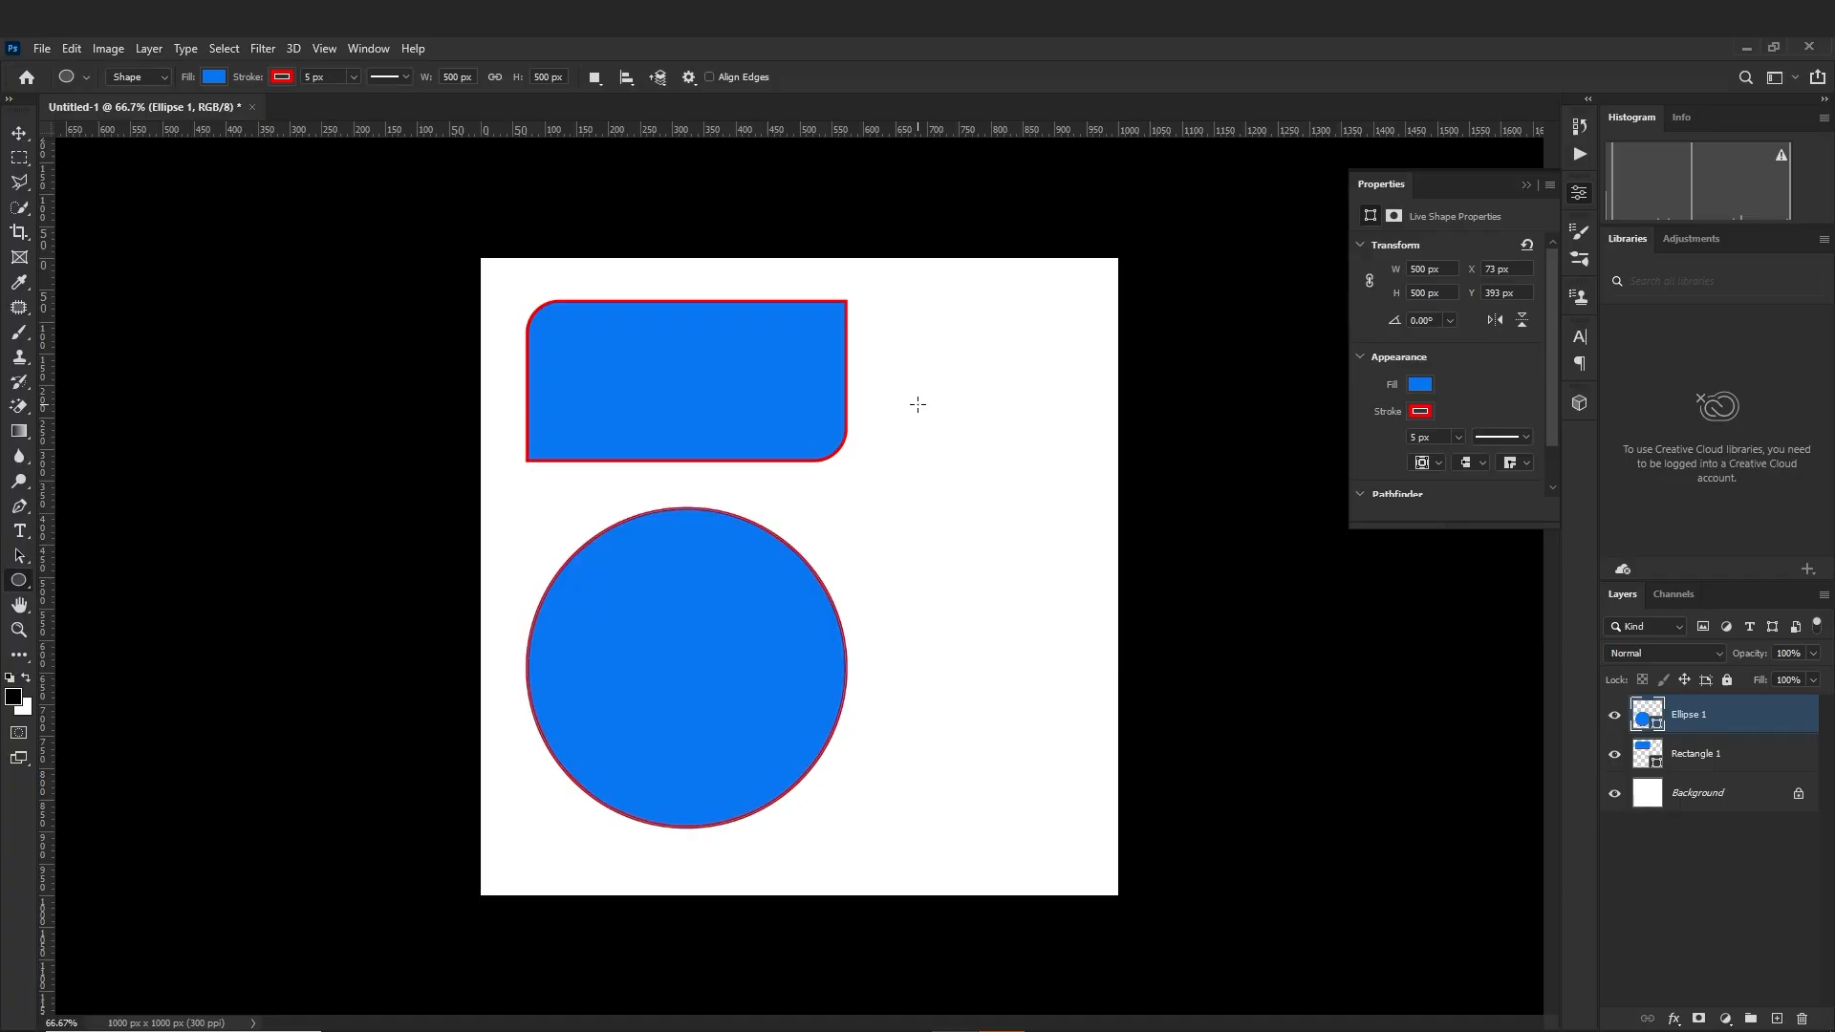
{"action": "left_click_drag", "start_coordinate": [917, 404], "coordinate": [1020, 469]}
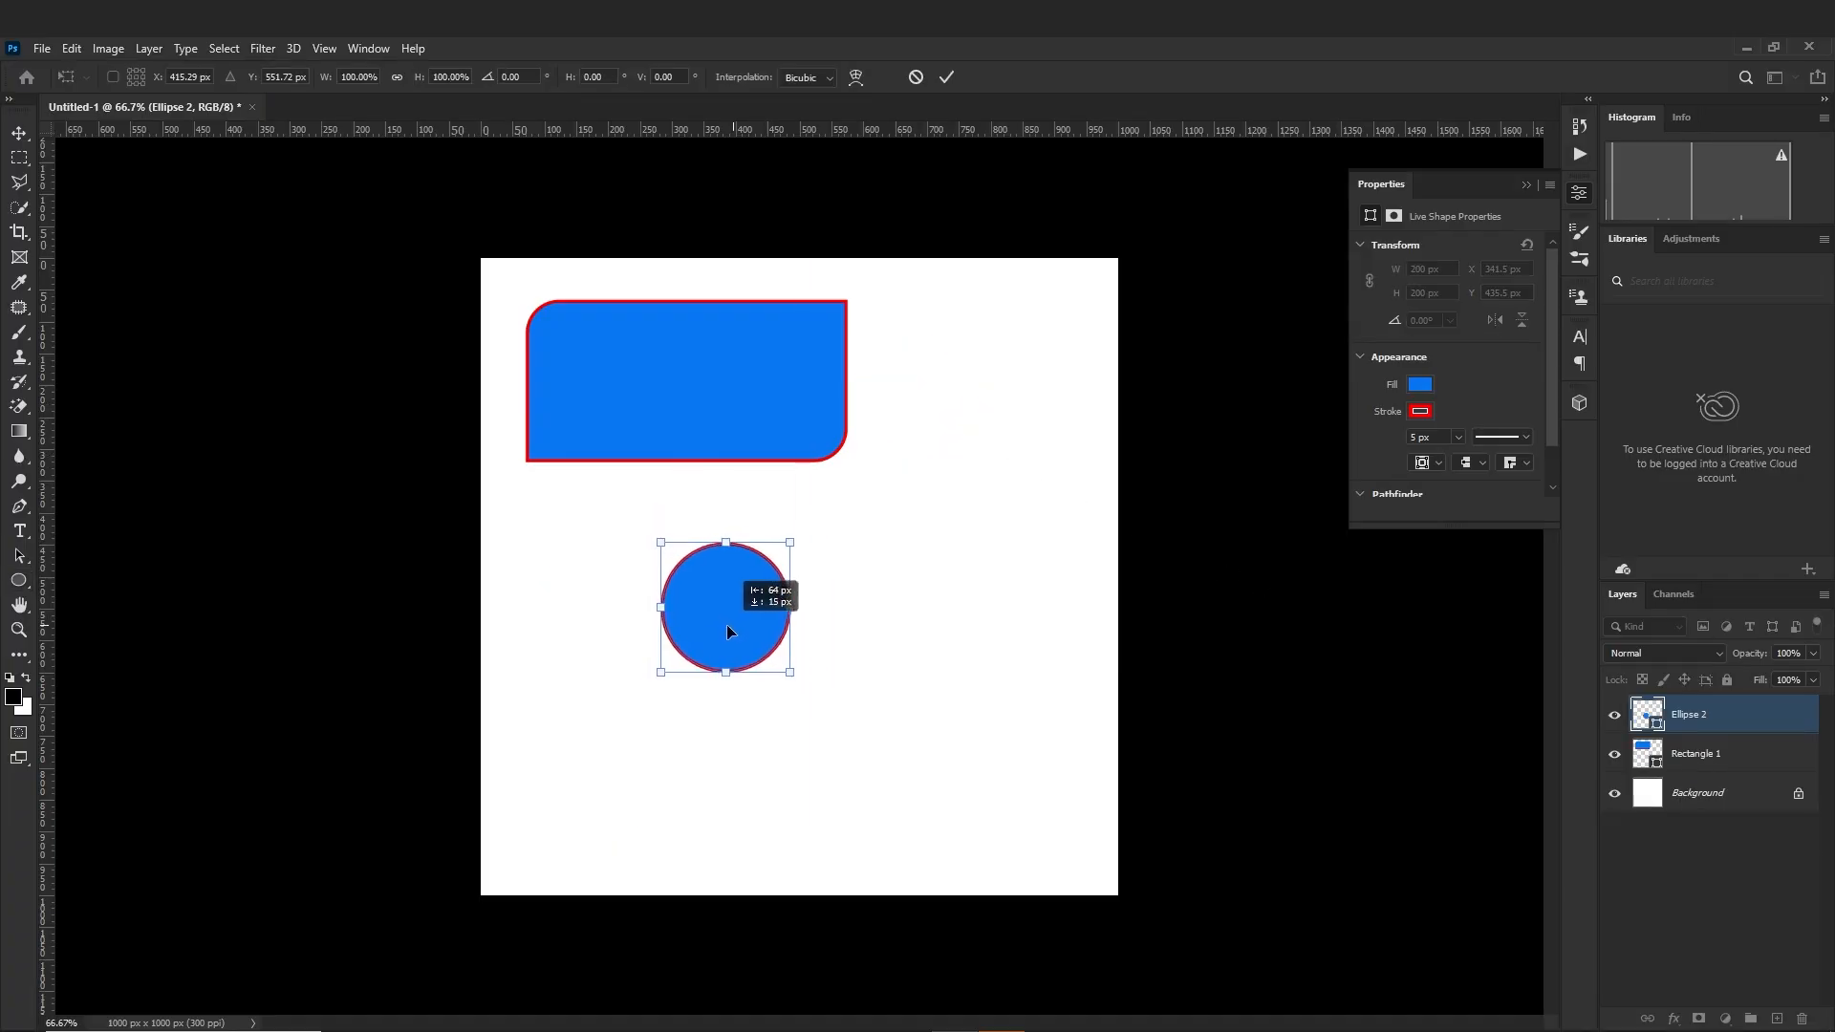
{"action": "left_click_drag", "start_coordinate": [729, 631], "coordinate": [667, 647]}
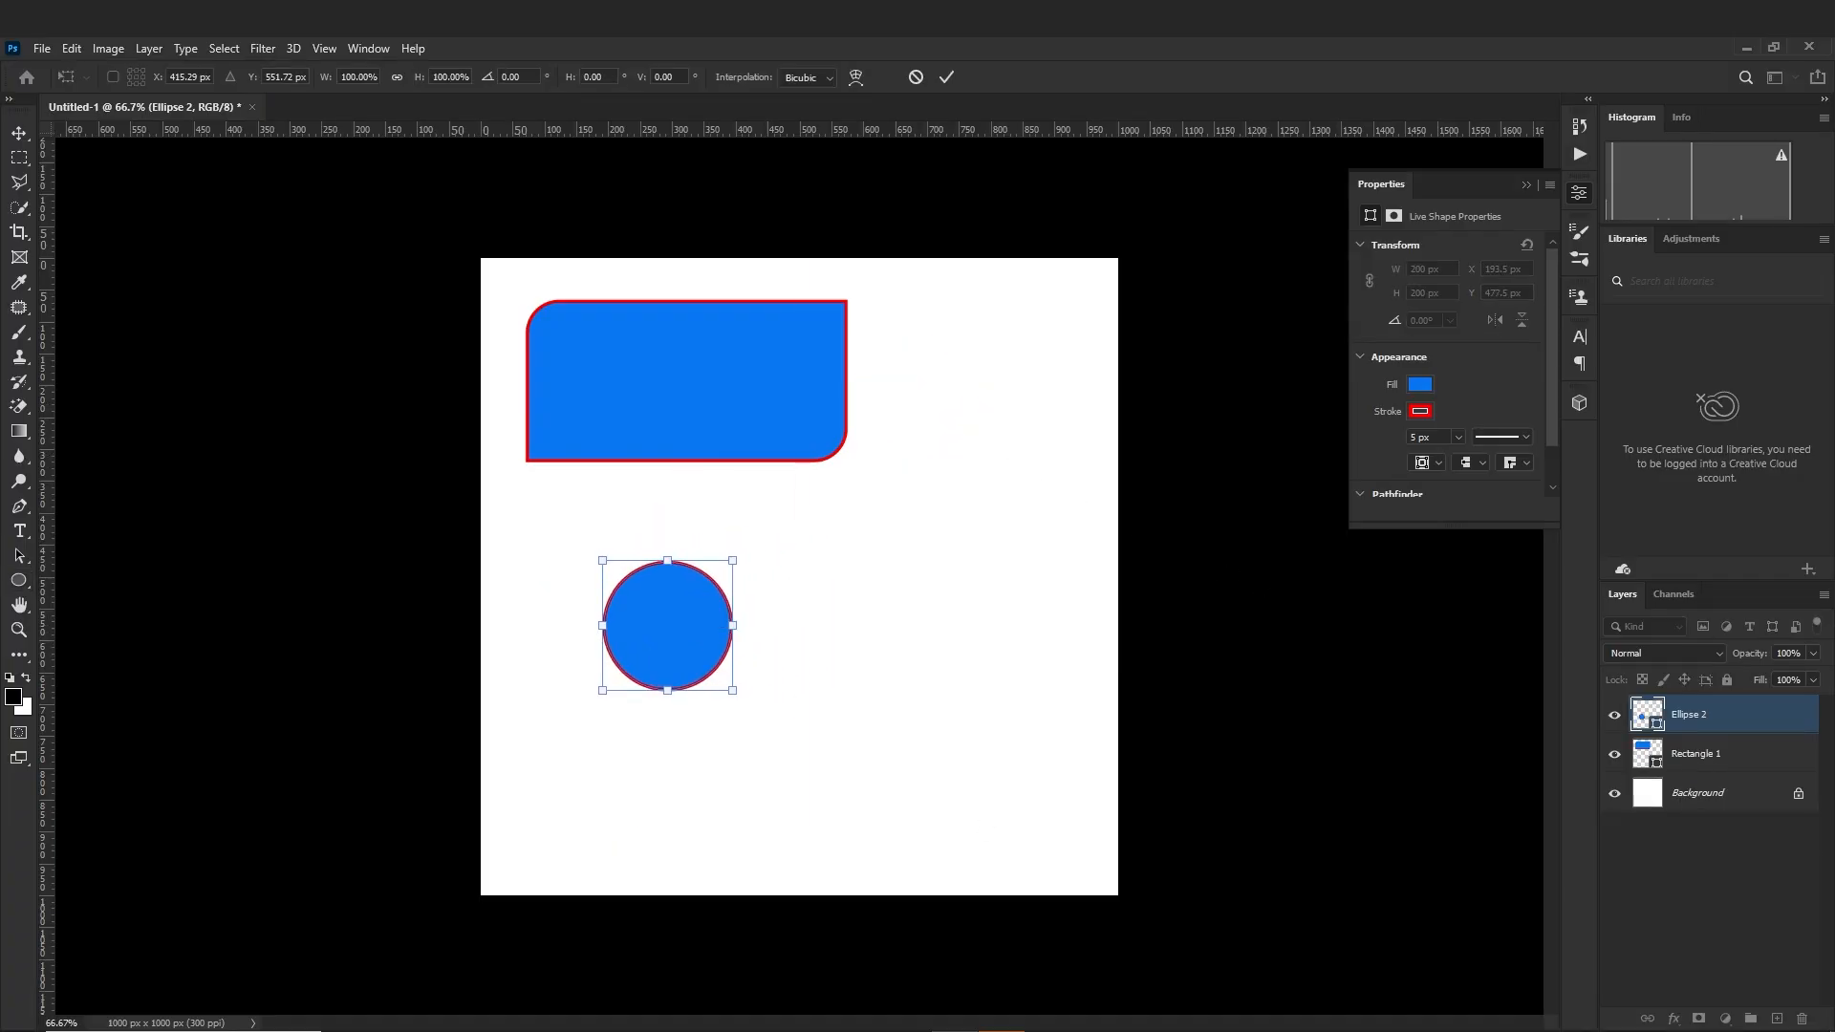
{"action": "key", "text": "Return"}
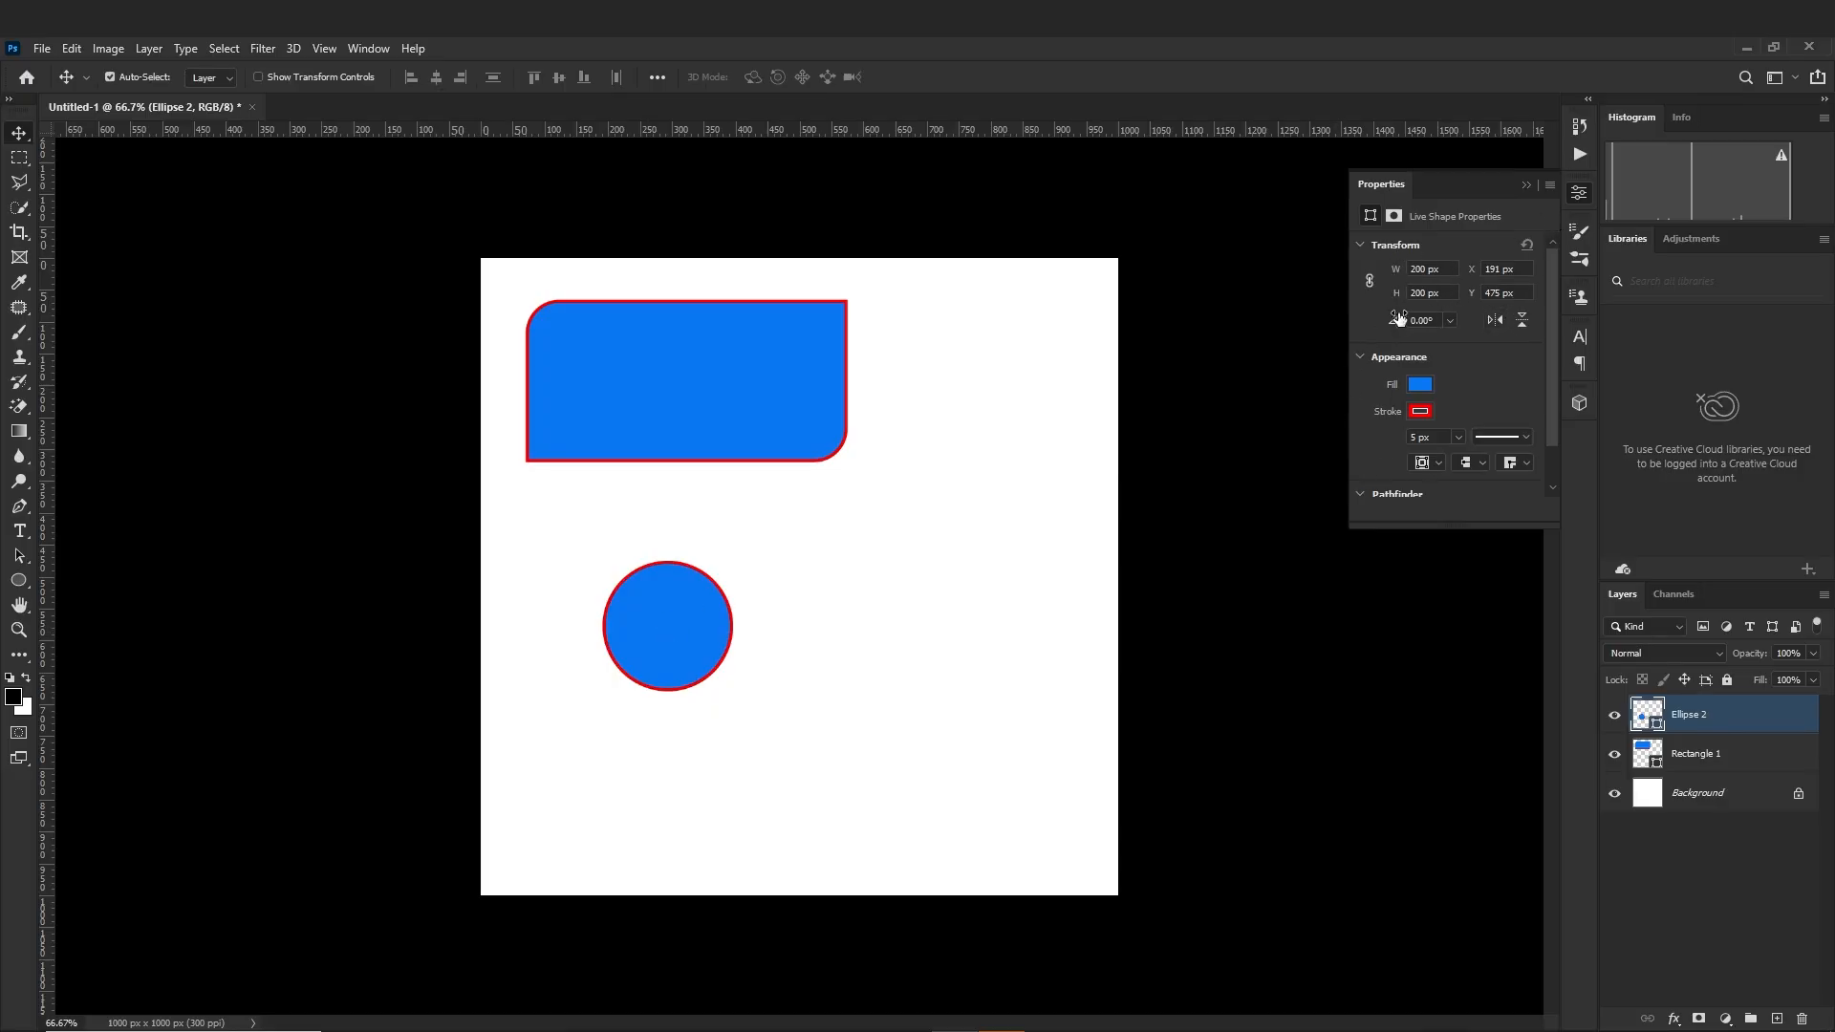
Fill the small circle with purple and set its width and height to 500 px
{"action": "left_click", "coordinate": [1422, 386]}
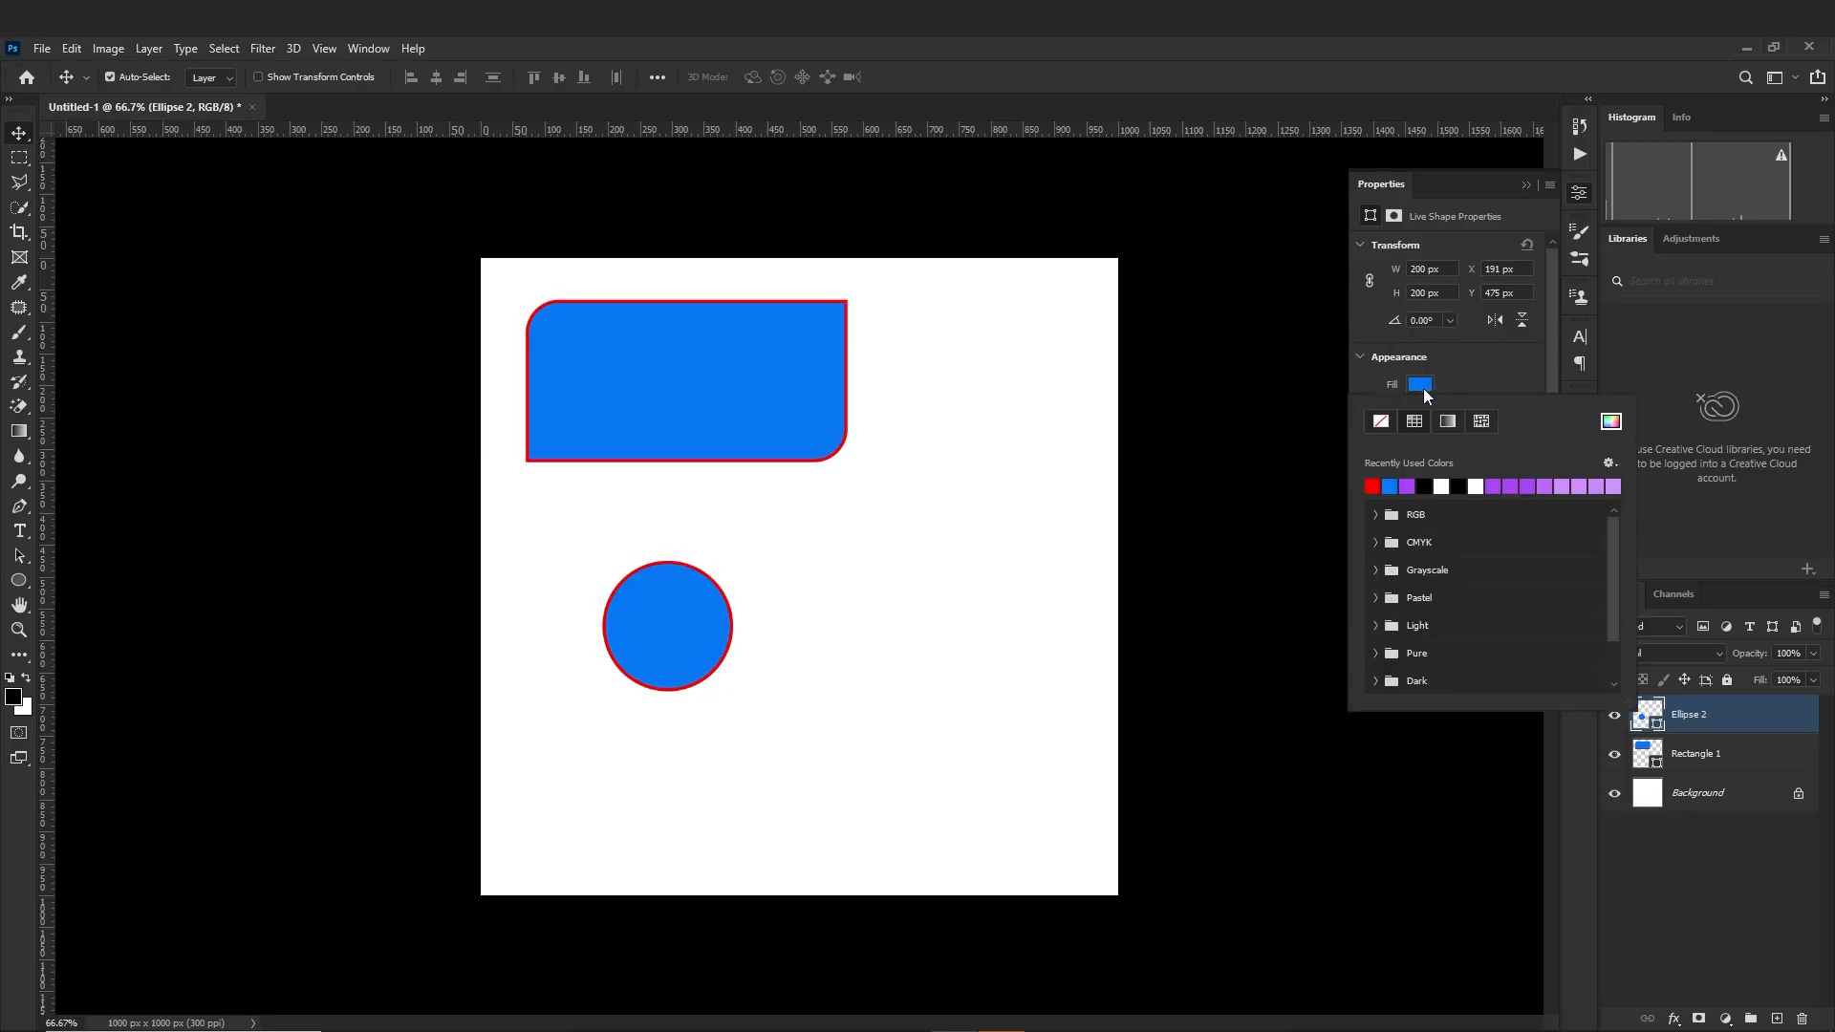
{"action": "left_click", "coordinate": [1408, 486]}
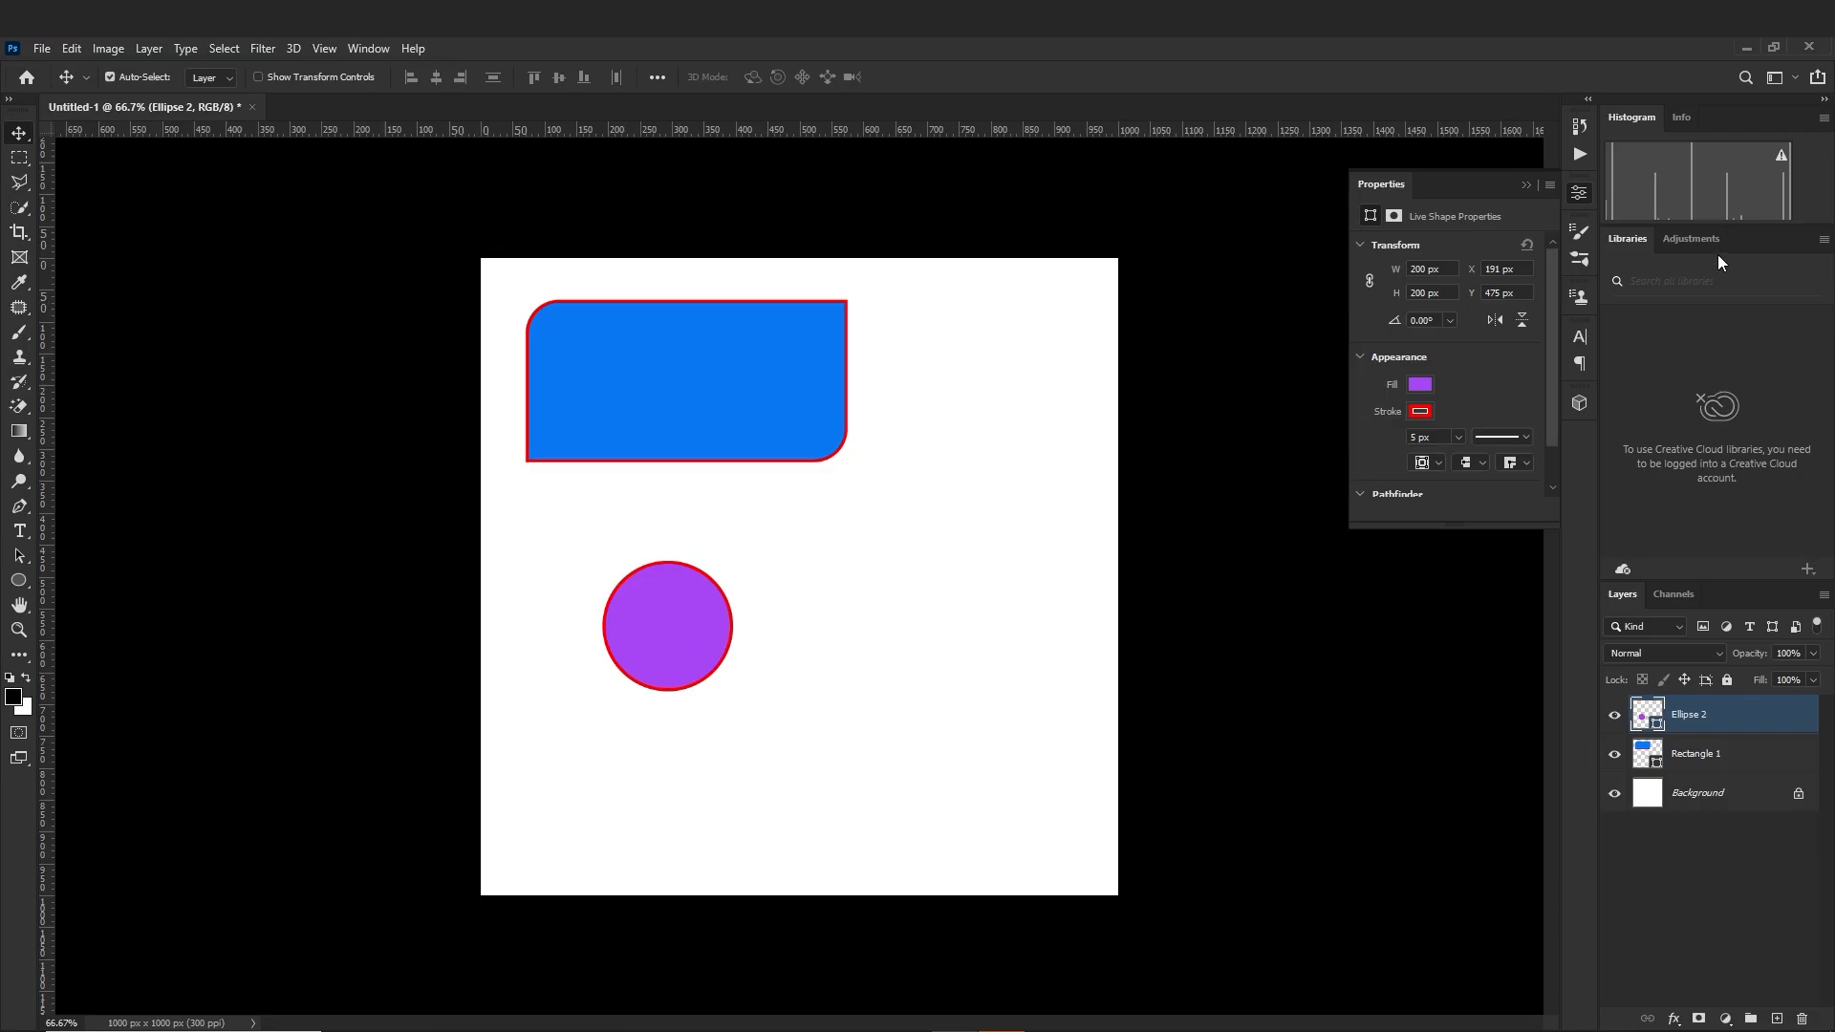
{"action": "left_click", "coordinate": [1446, 270]}
{"action": "type", "text": "500"}
{"action": "key", "text": "Return"}
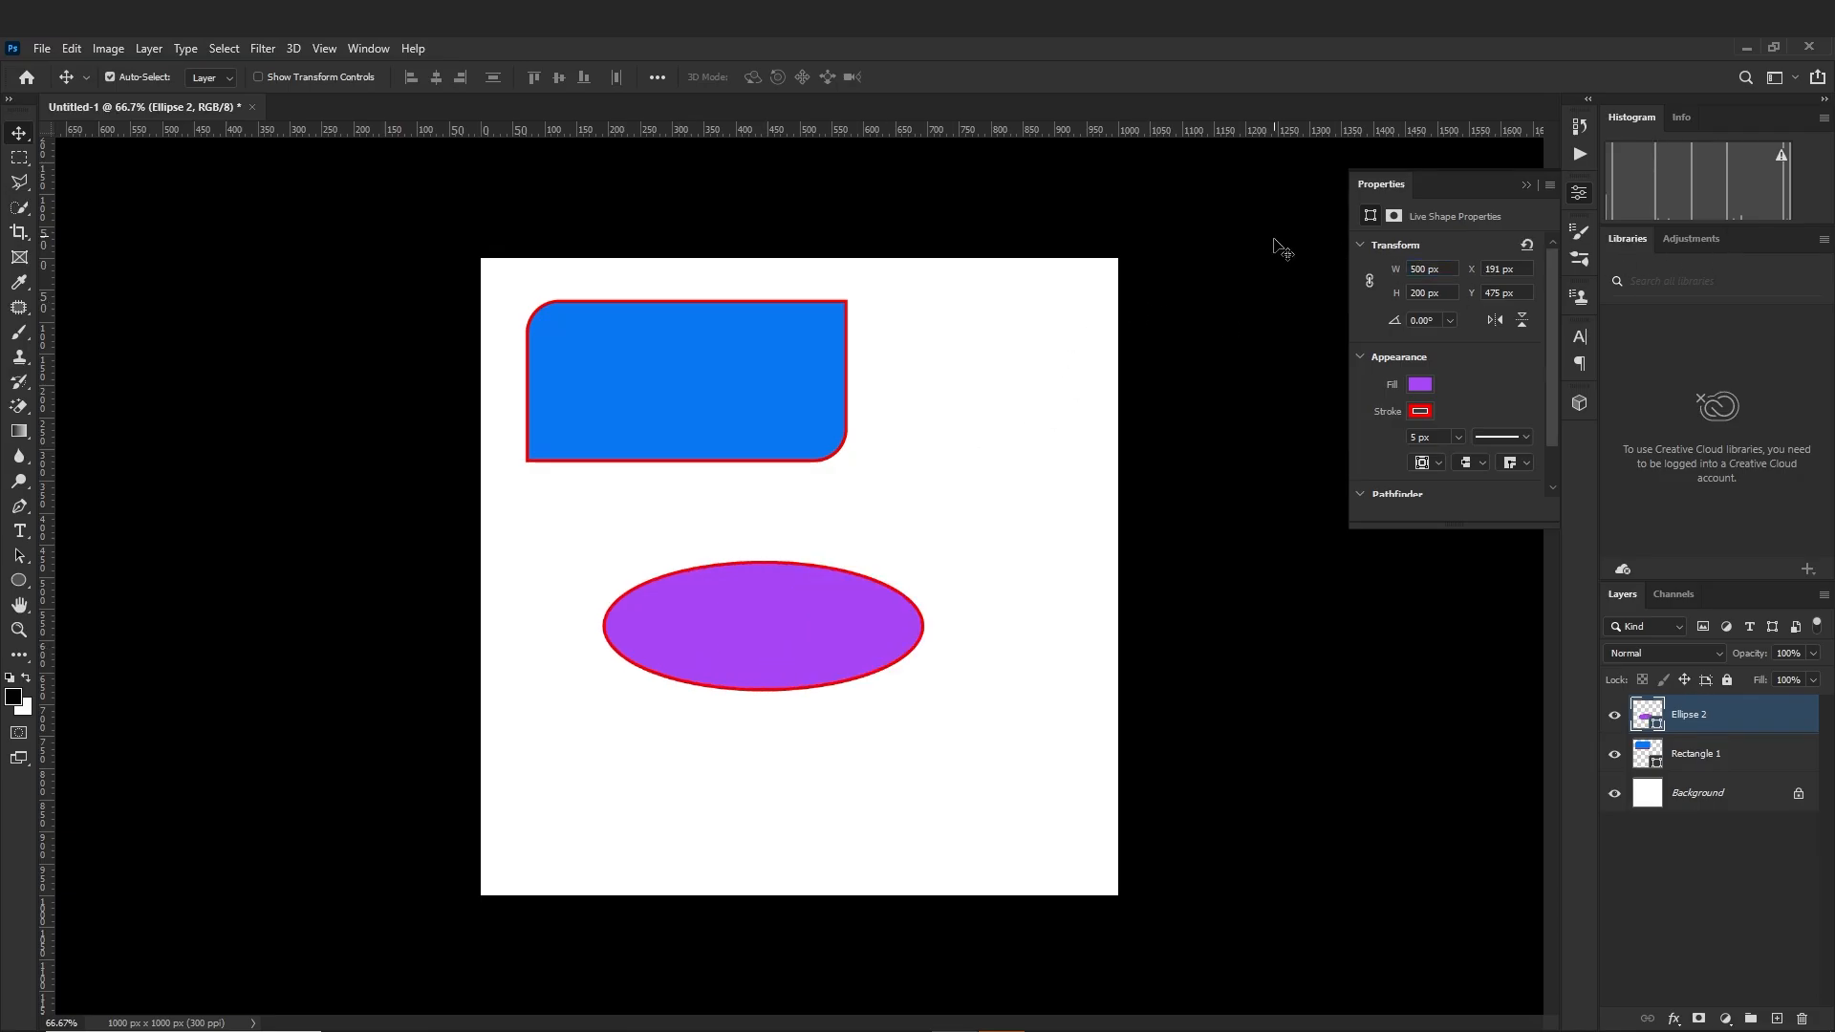
{"action": "left_click", "coordinate": [1443, 293]}
{"action": "type", "text": "500"}
{"action": "key", "text": "Return"}
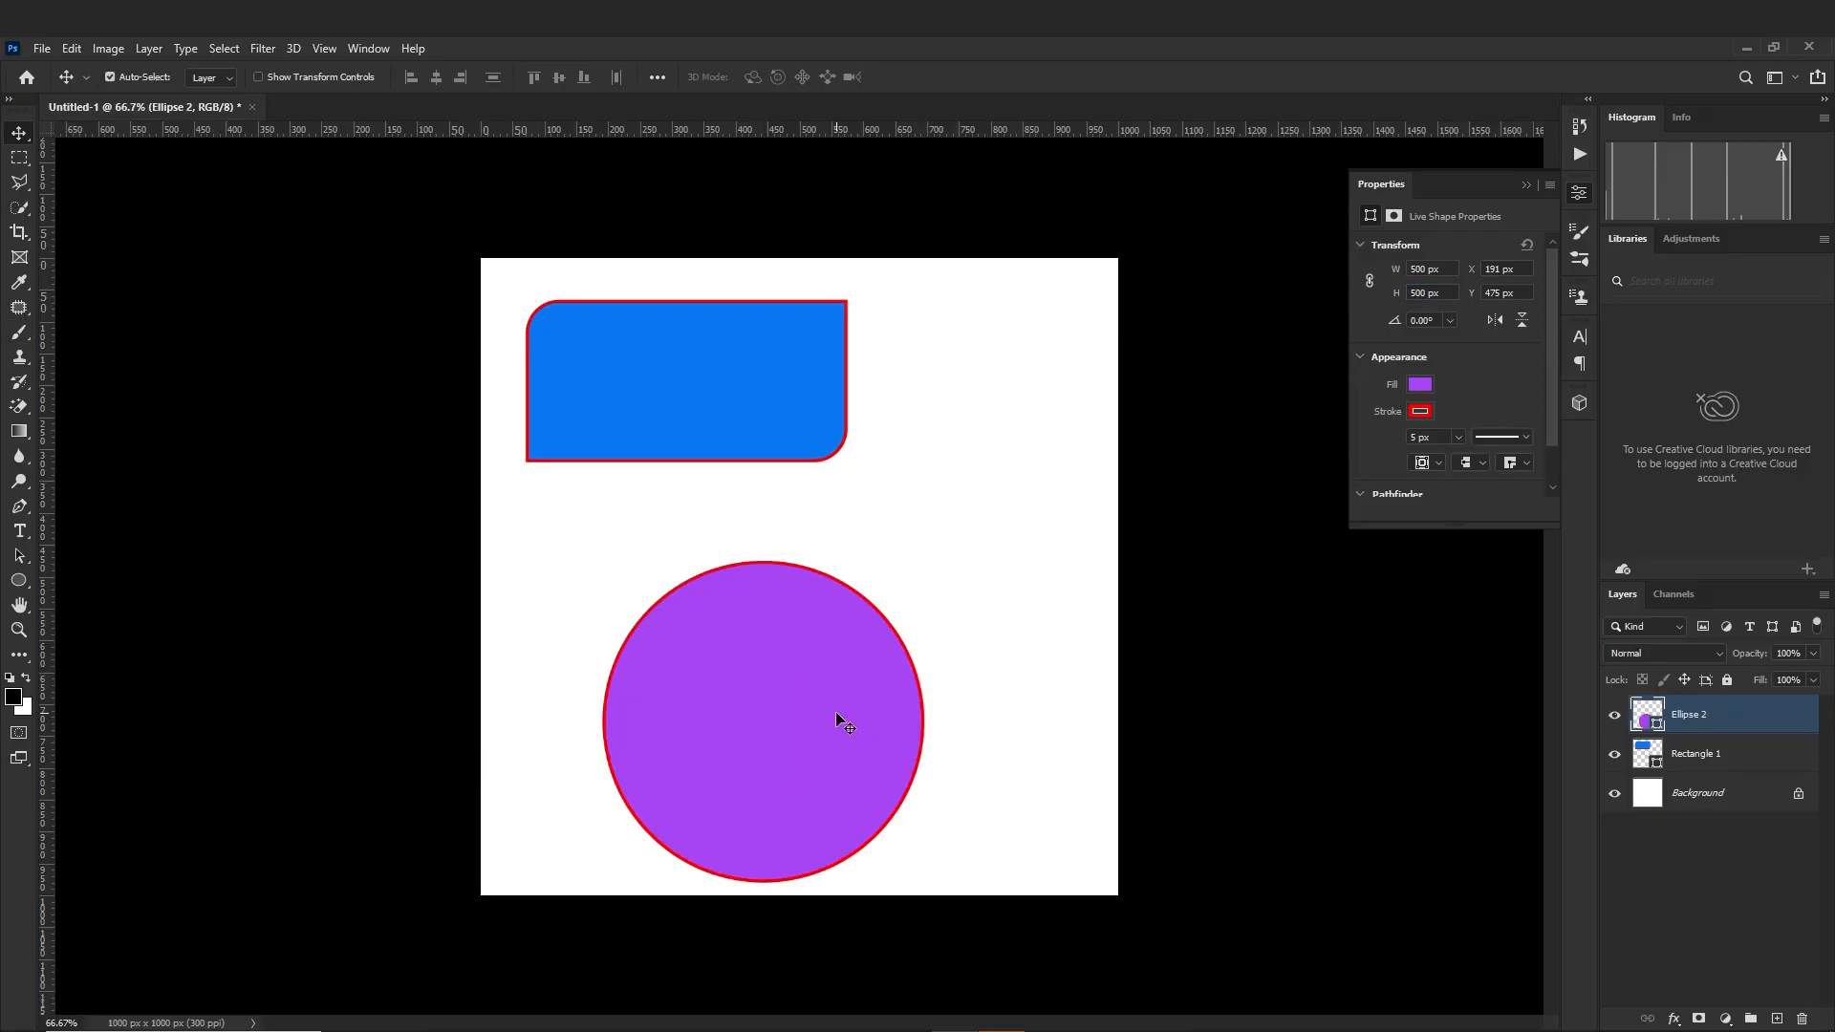
Move the purple circle up beneath the rectangle and scale it proportionally around its centre to about 539 px across
{"action": "left_click_drag", "start_coordinate": [836, 711], "coordinate": [767, 666]}
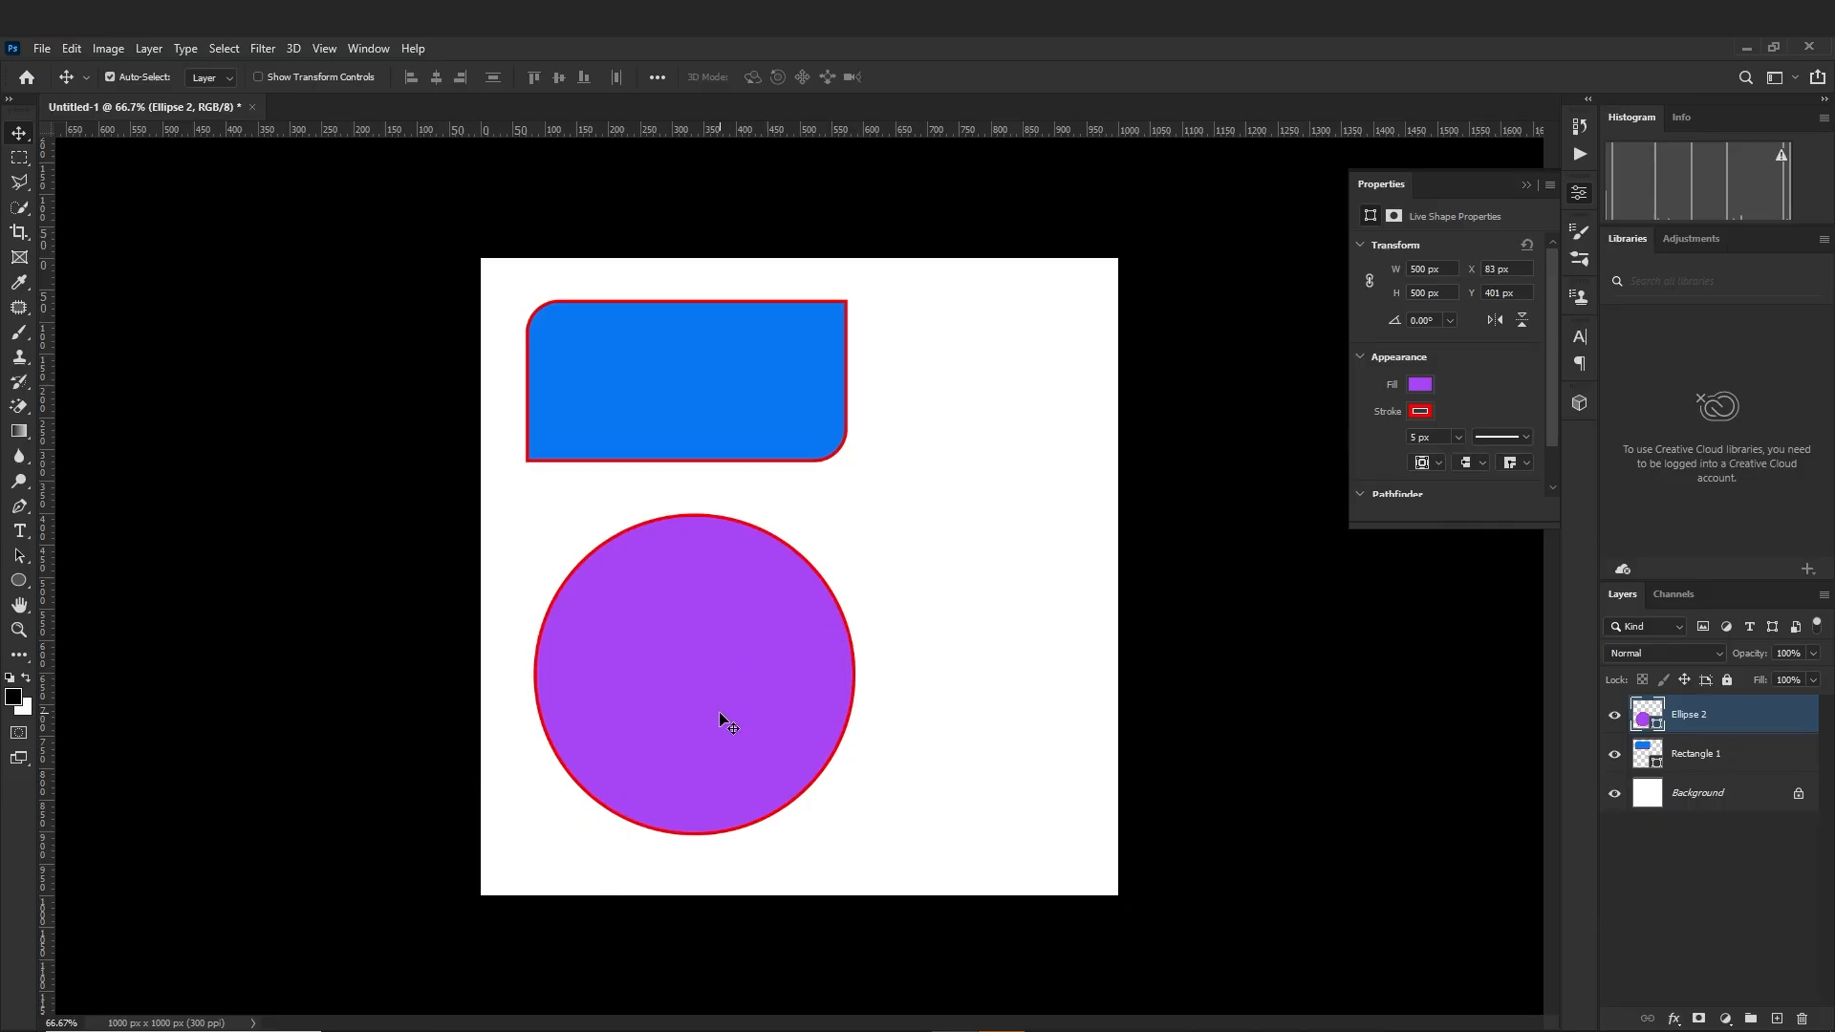
{"action": "key", "text": "ctrl+t"}
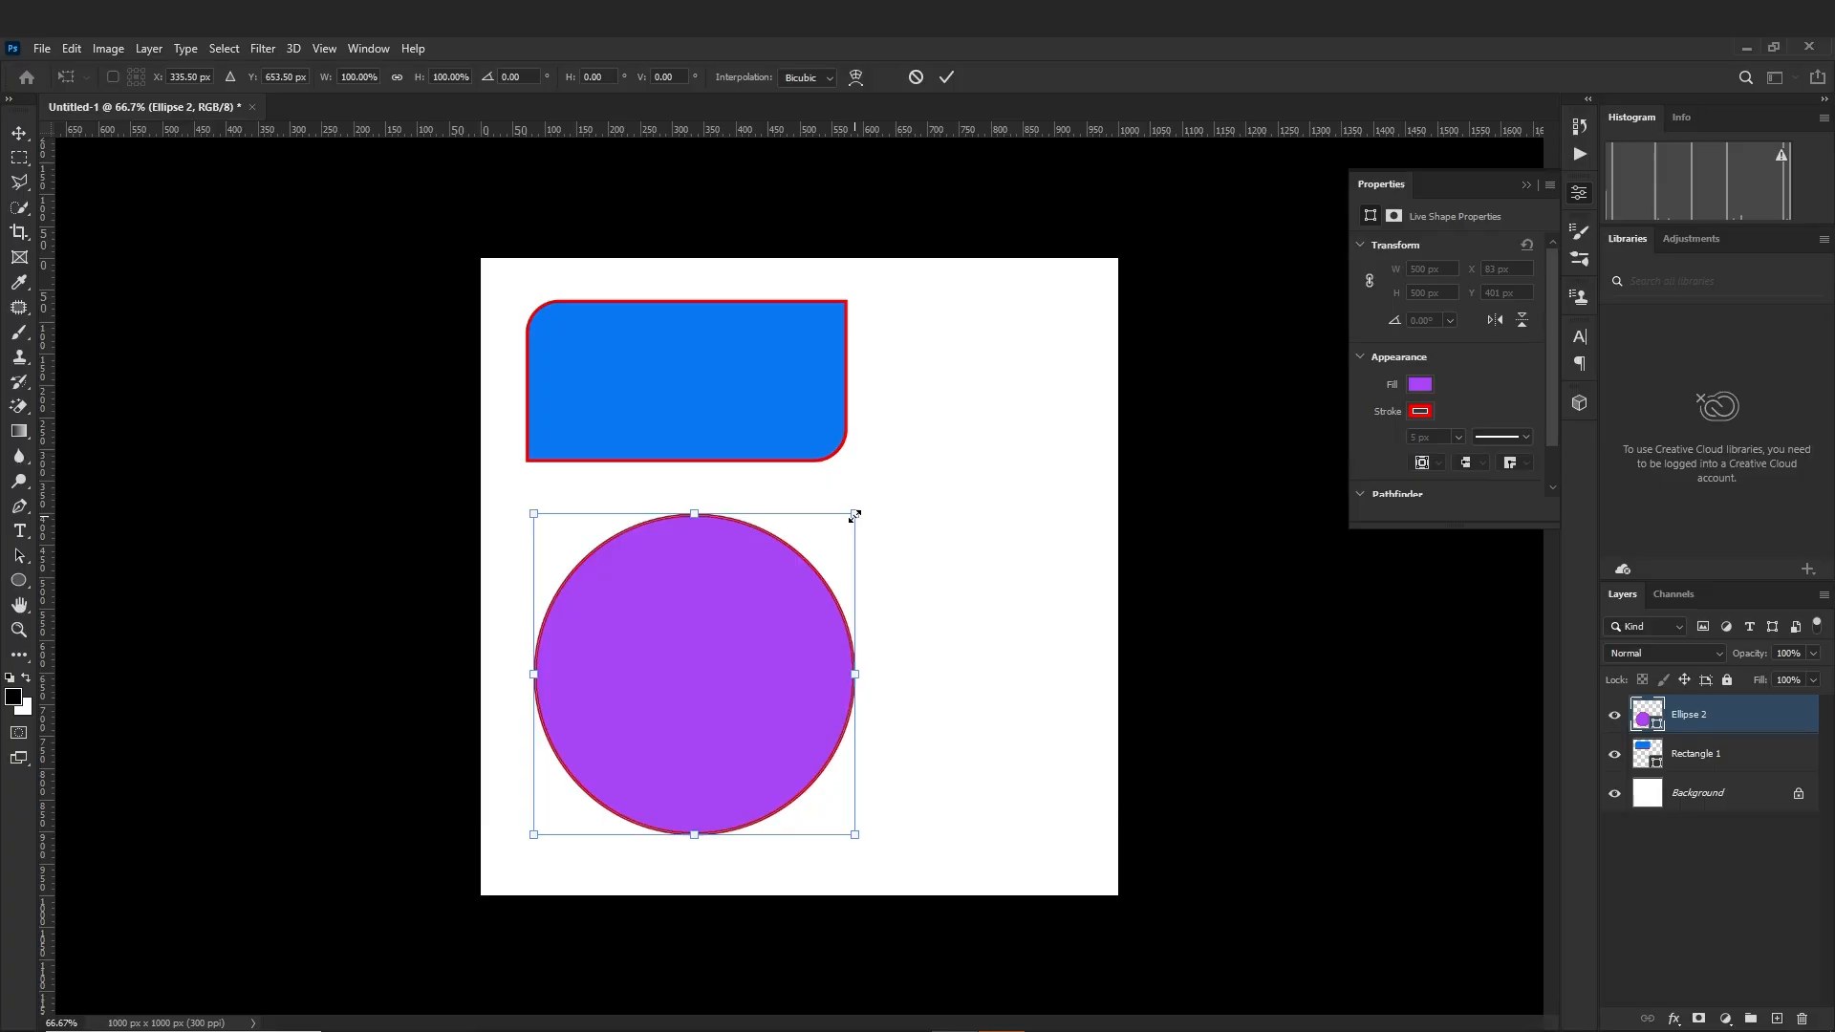
{"action": "left_click_drag", "start_coordinate": [854, 517], "coordinate": [820, 543]}
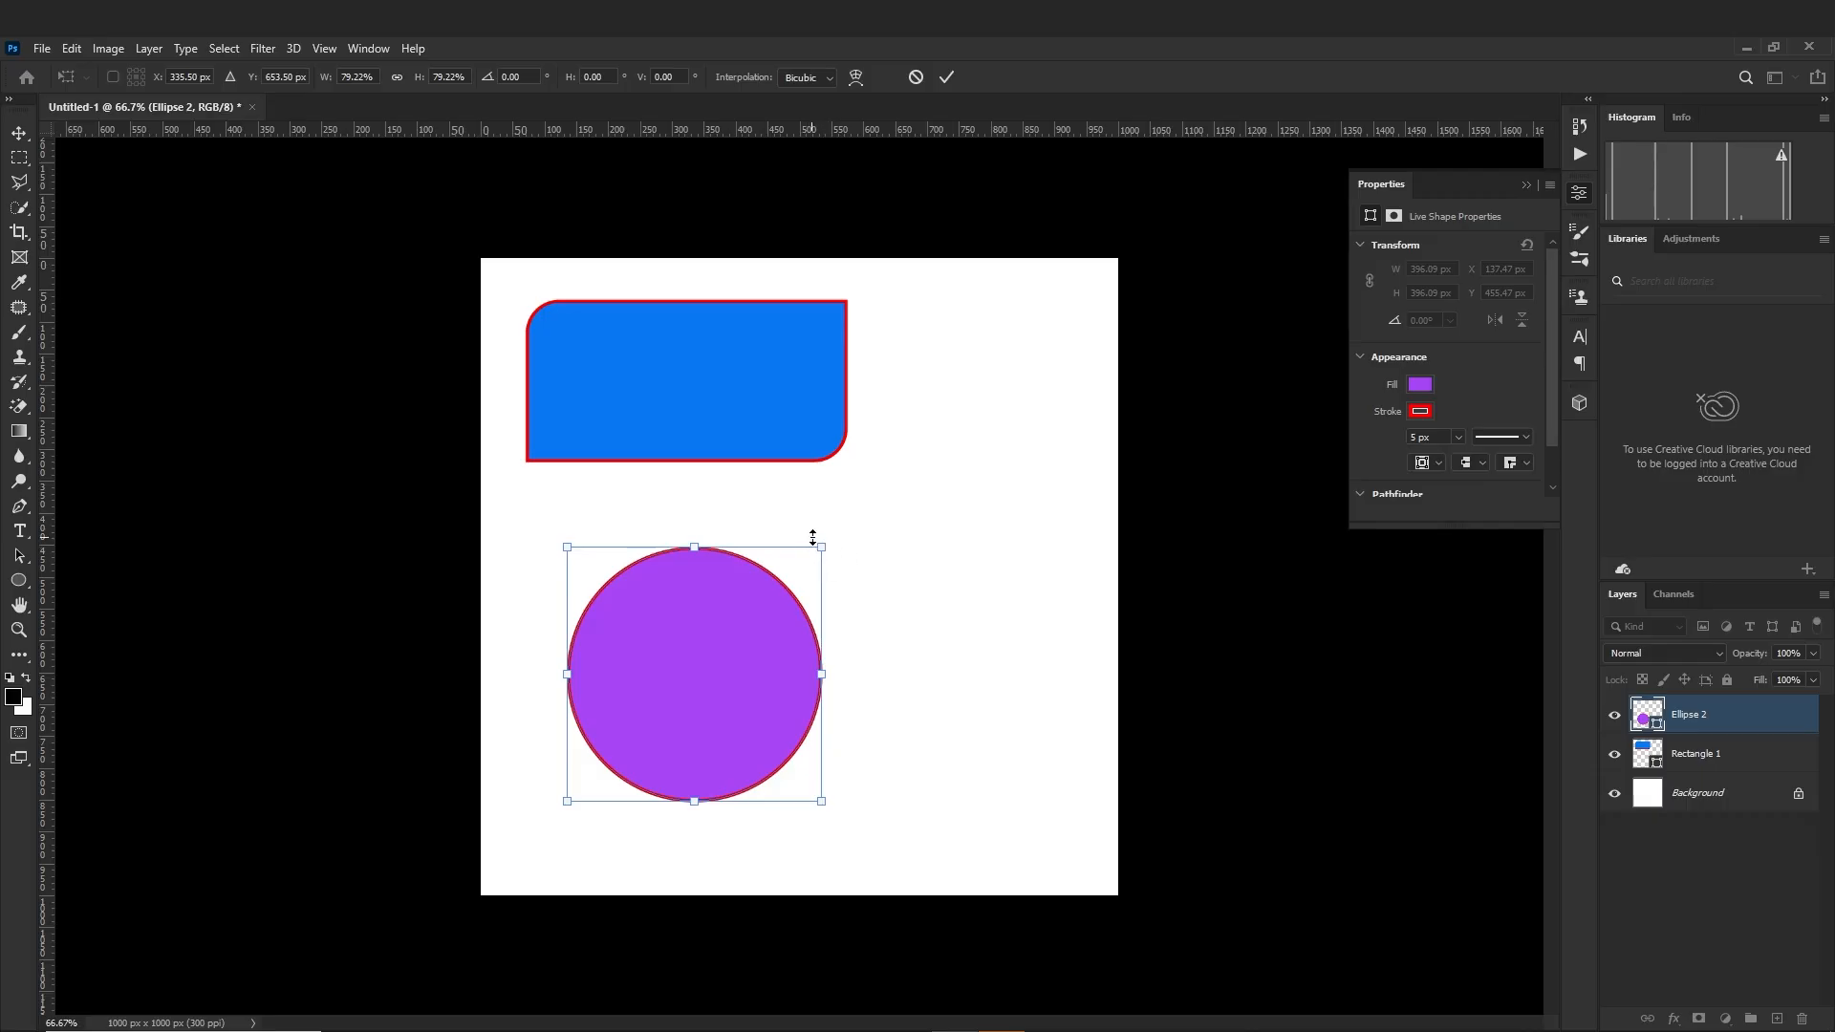
{"action": "left_click_drag", "start_coordinate": [821, 549], "coordinate": [920, 556]}
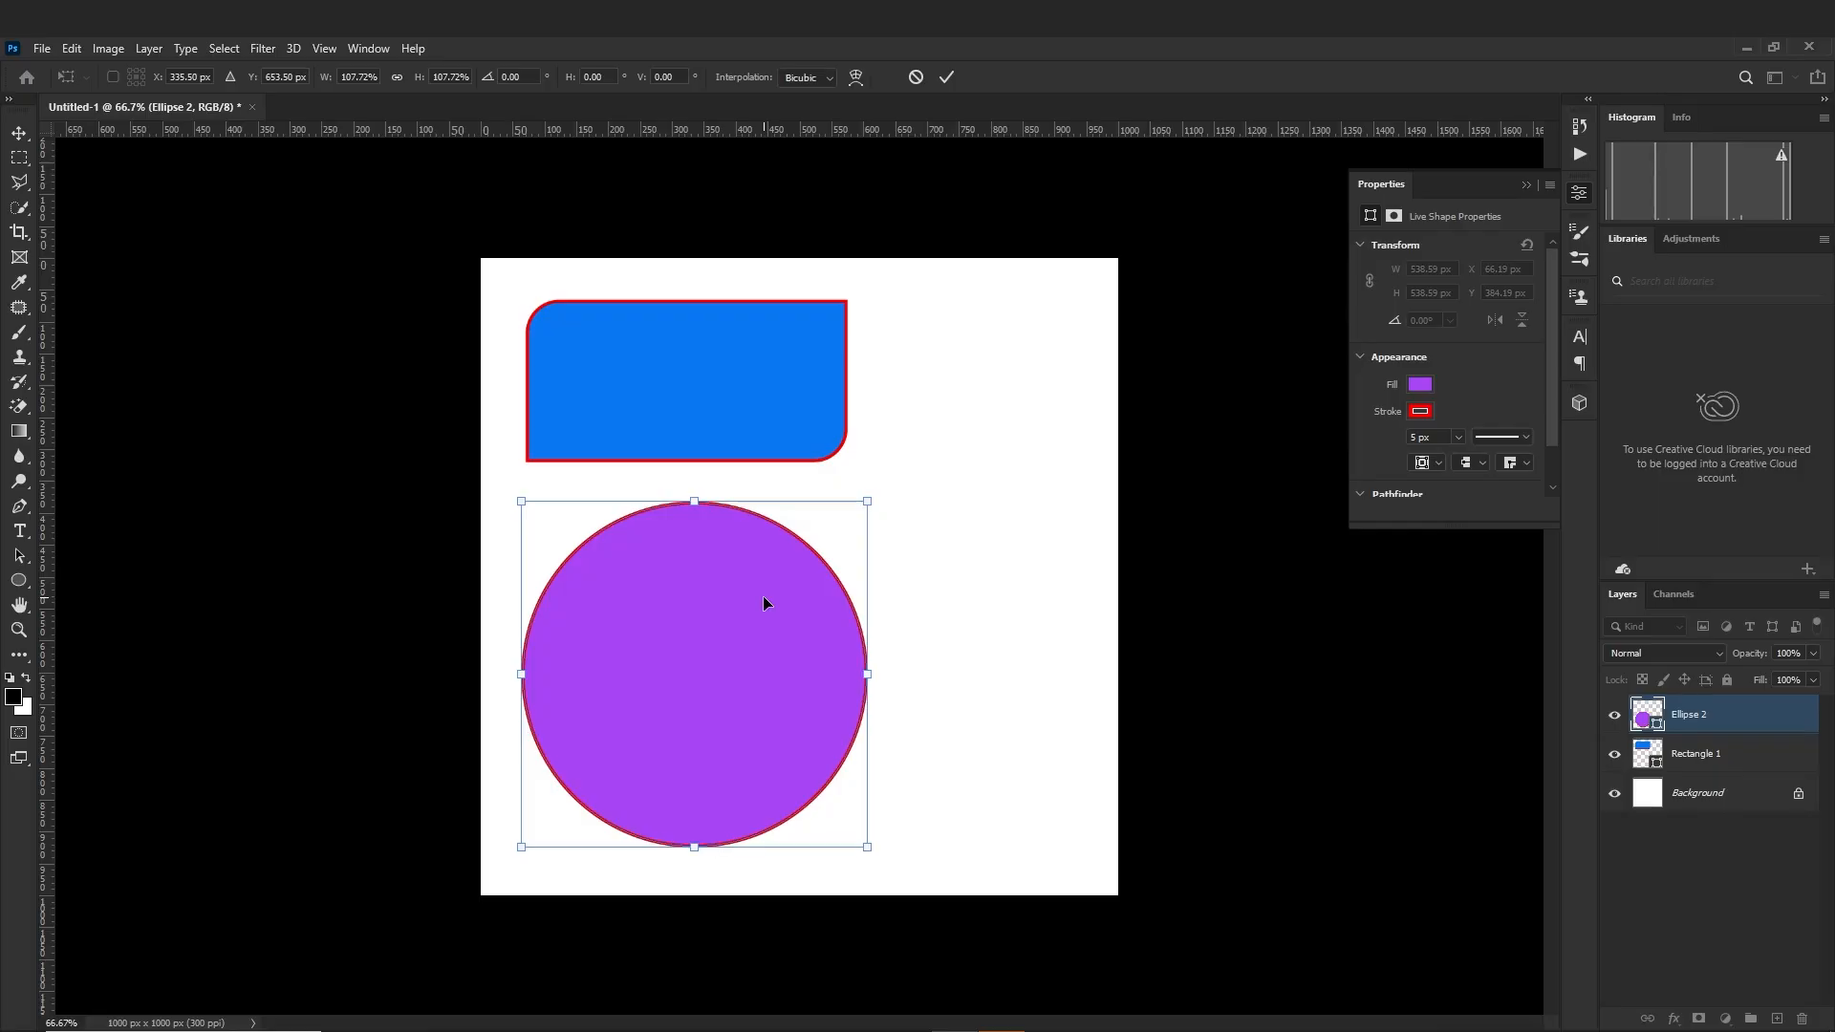
{"action": "left_click", "coordinate": [19, 133]}
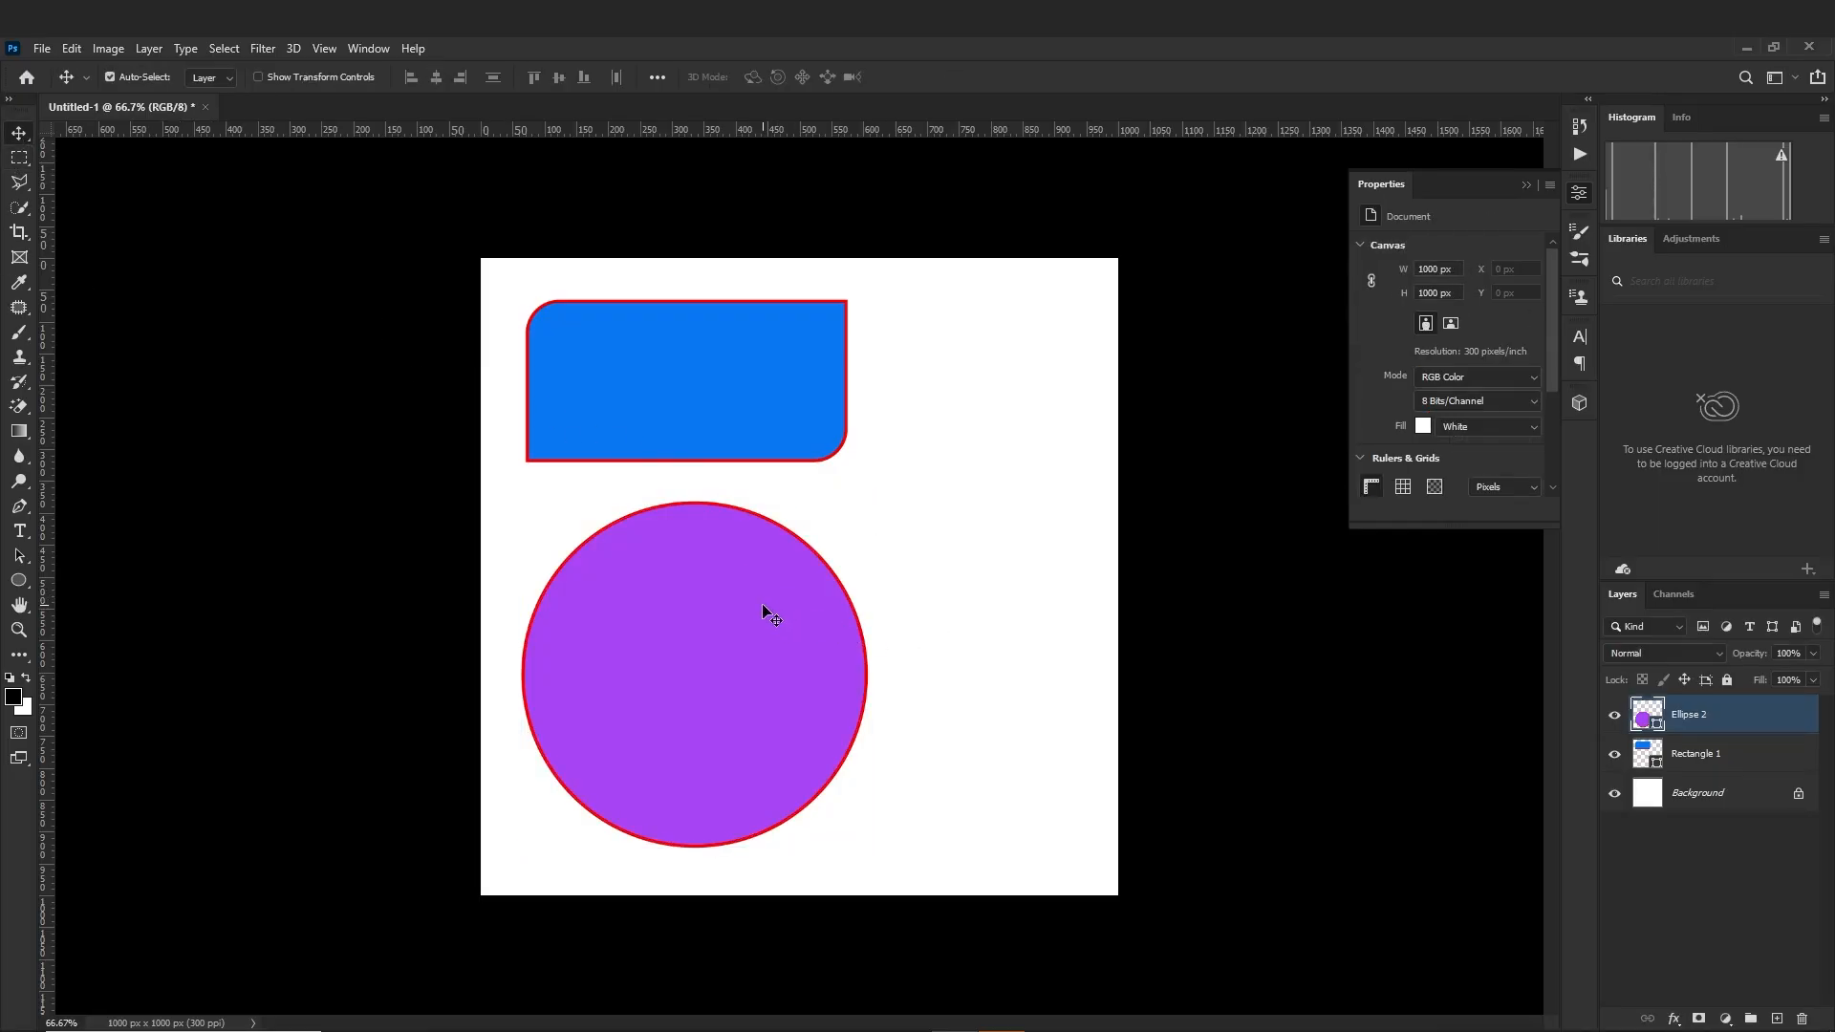
Scale the purple circle down proportionally around its centre to about 341 px across and move it up closer beneath the rectangle
{"action": "key", "text": "ctrl+t"}
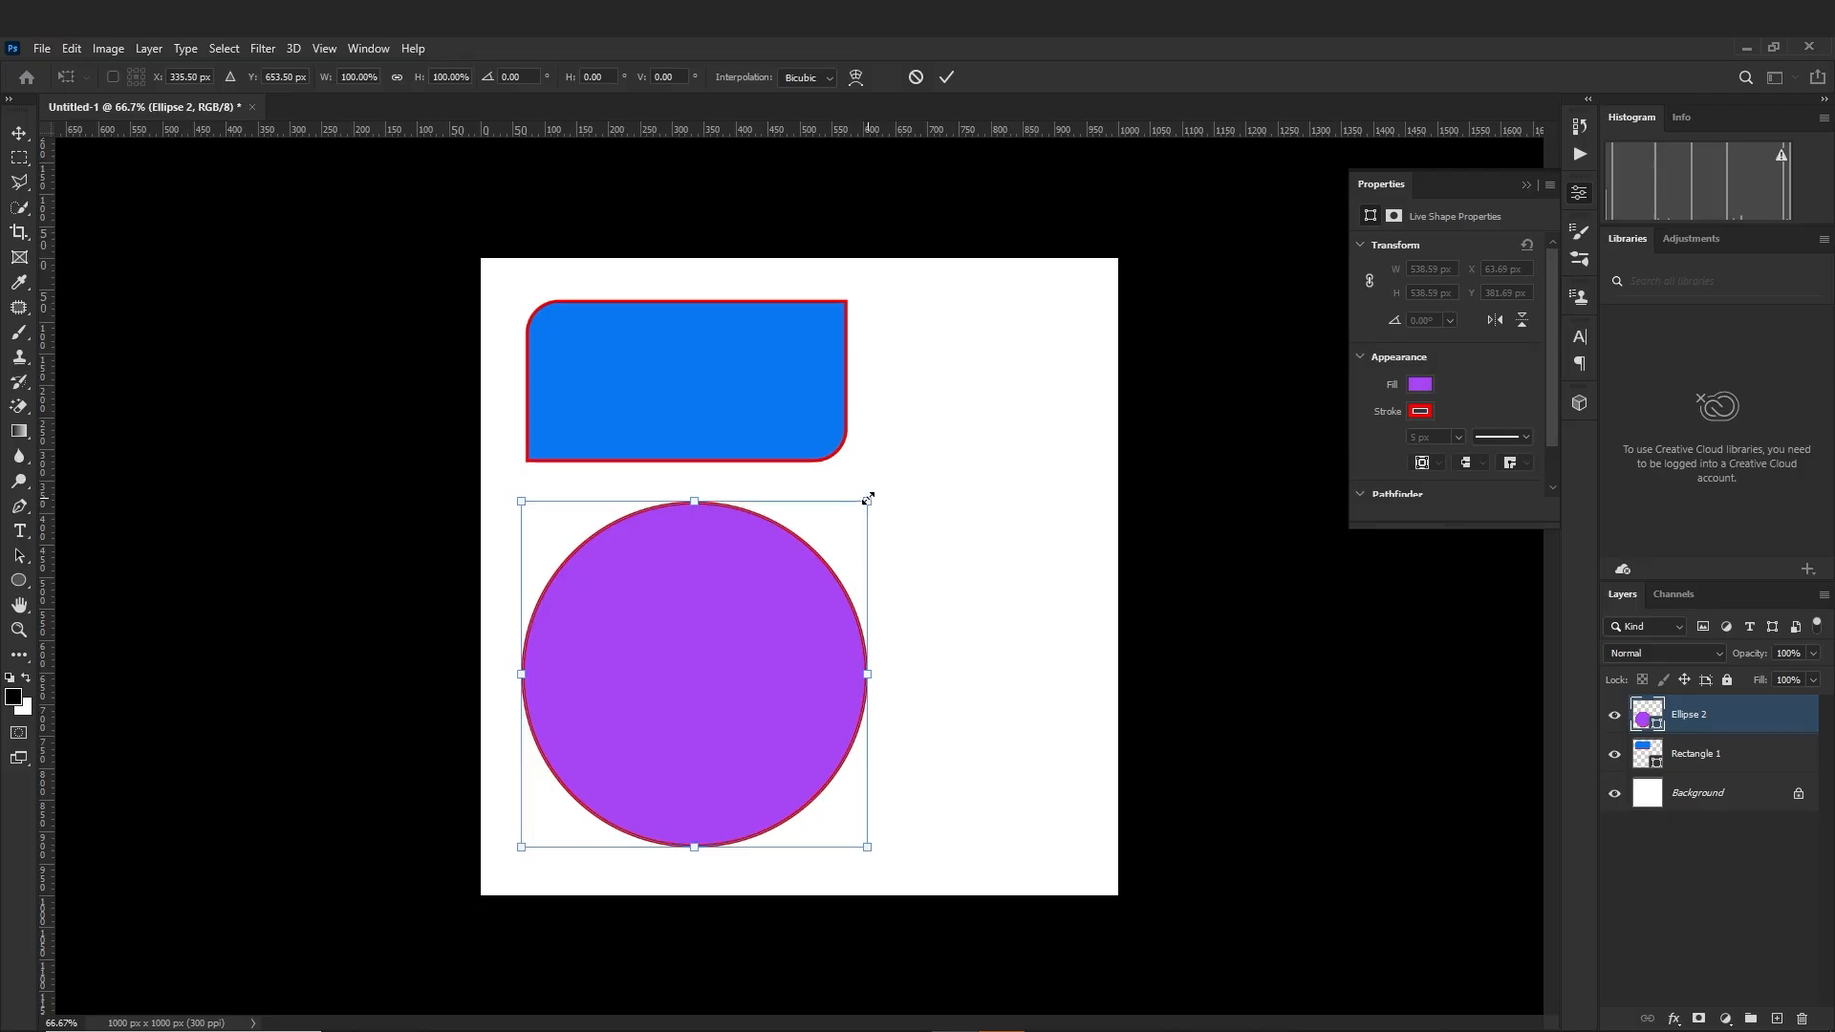
{"action": "left_click_drag", "start_coordinate": [868, 500], "coordinate": [823, 580]}
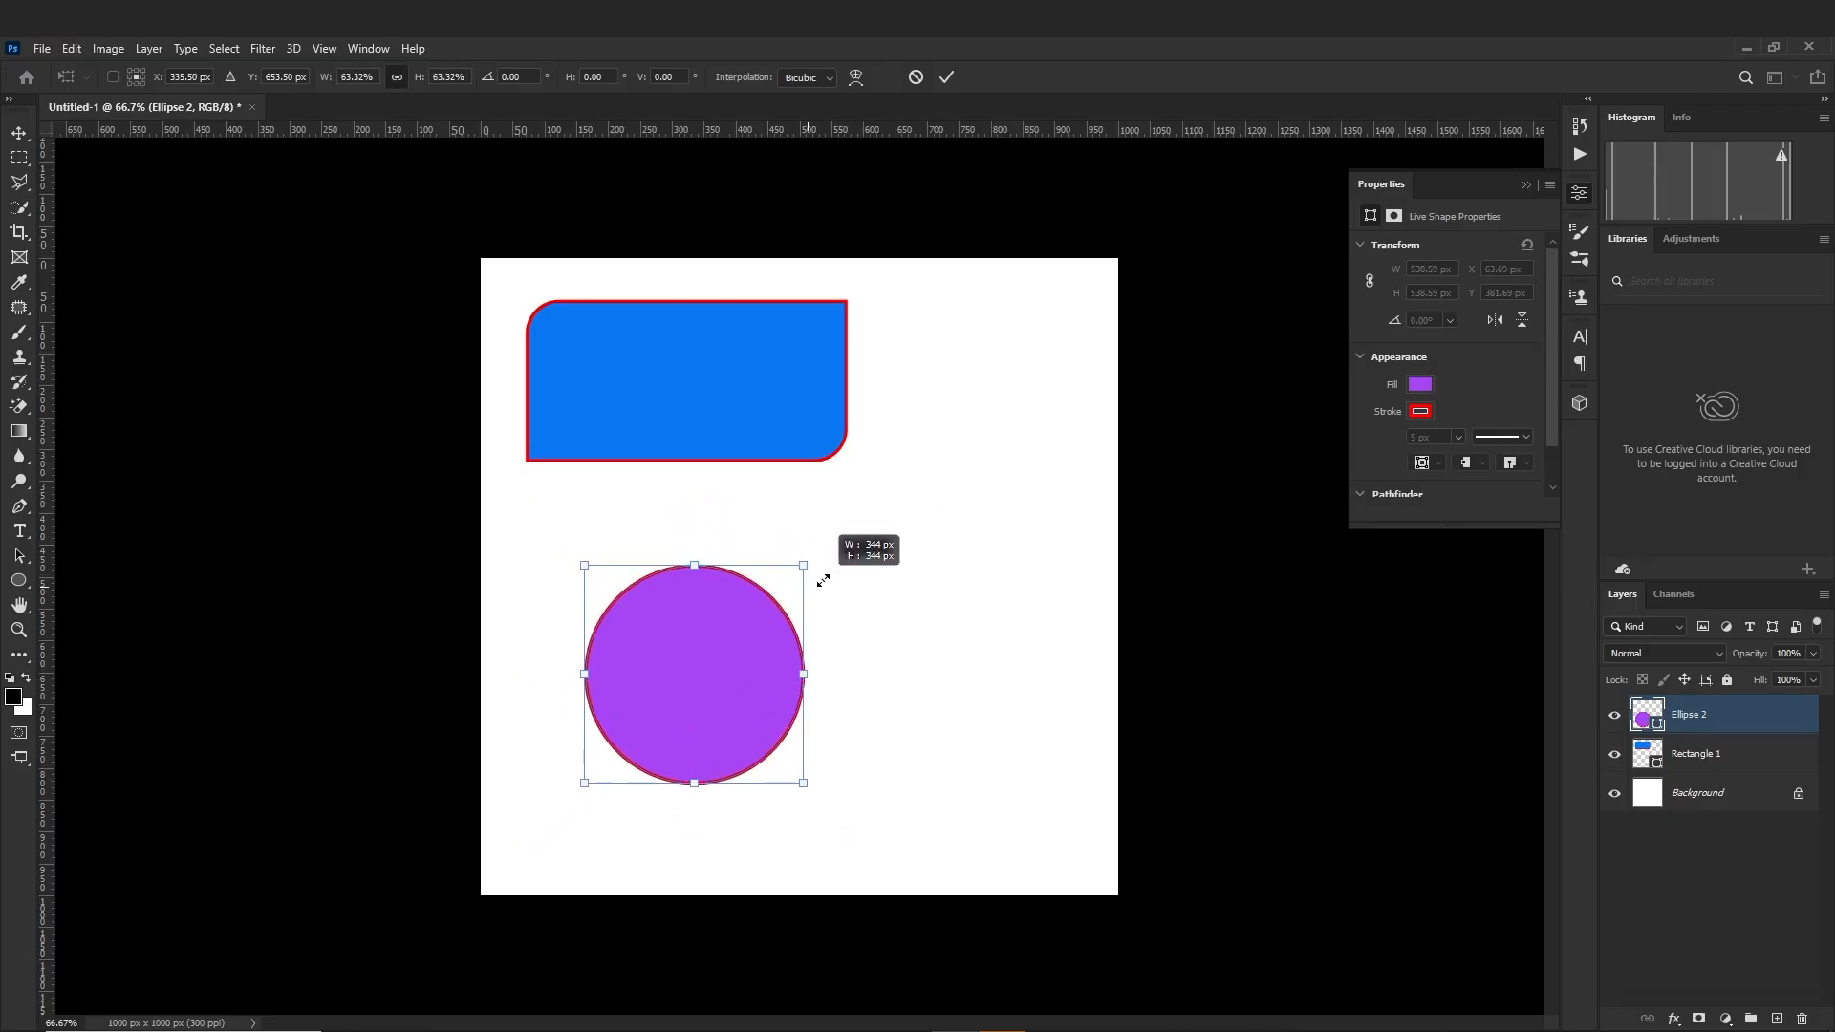
{"action": "key", "text": "Return"}
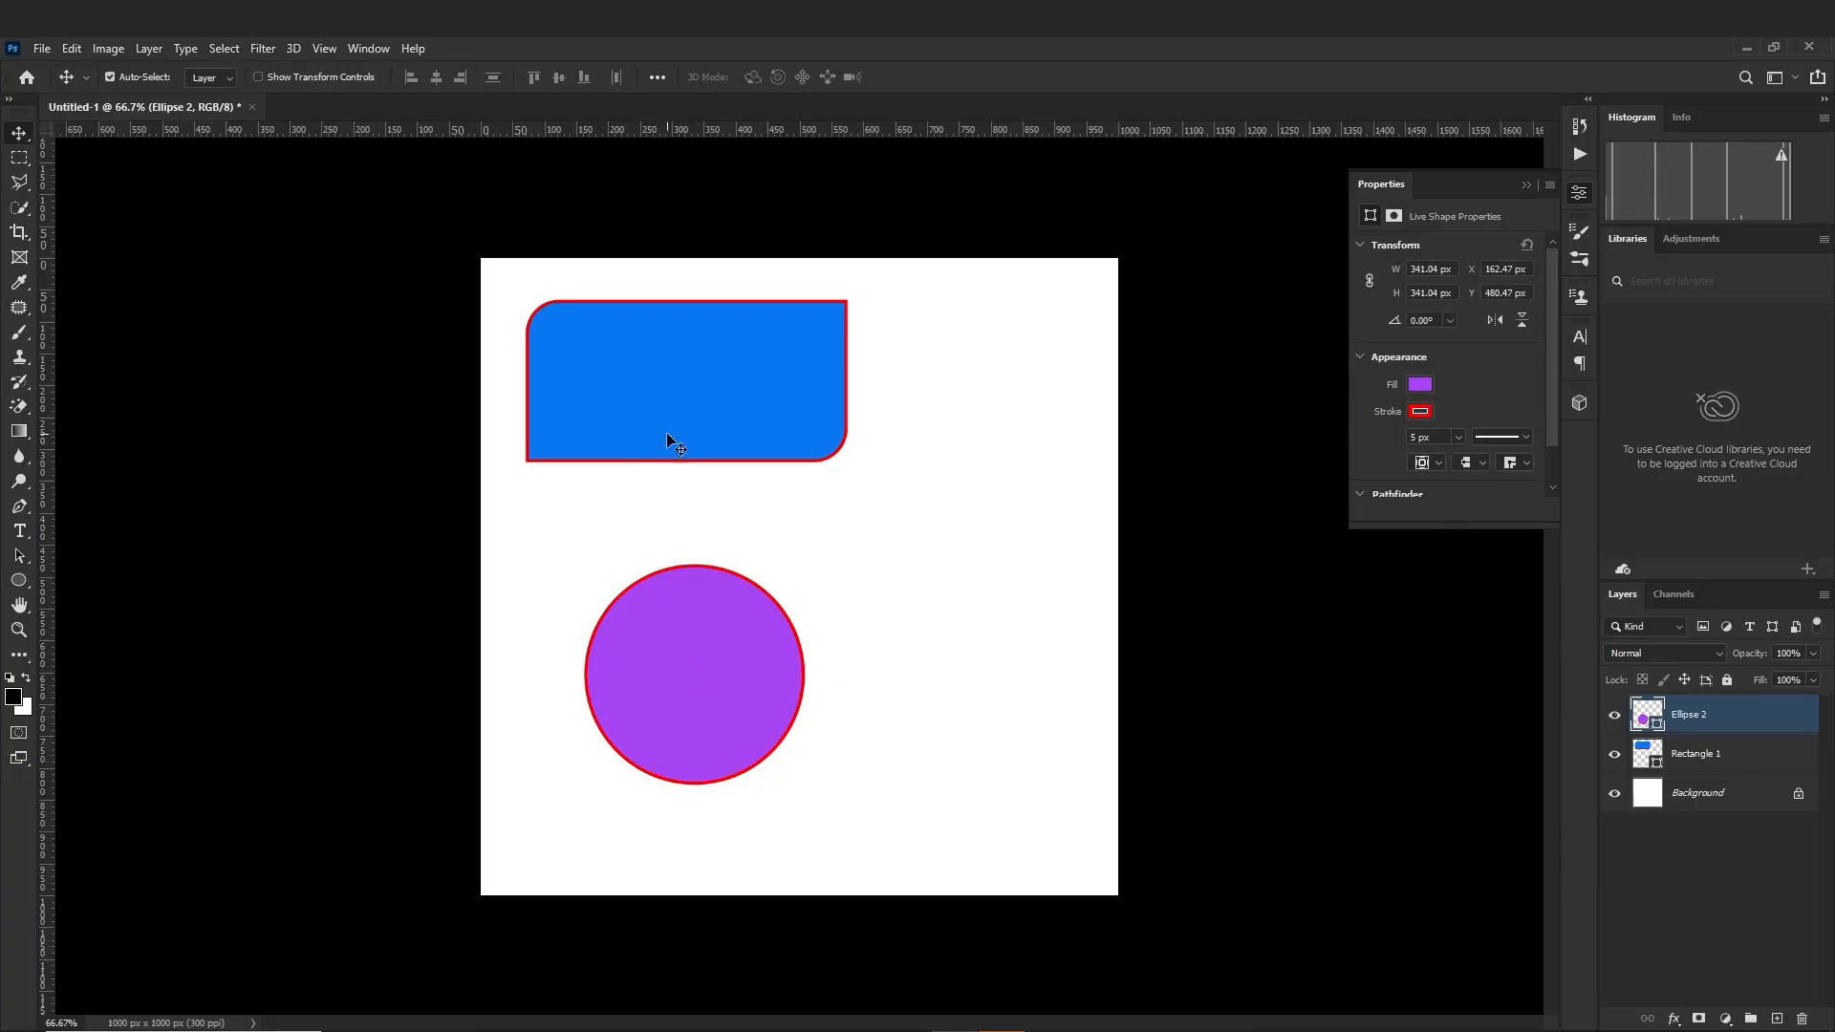
{"action": "left_click_drag", "start_coordinate": [711, 690], "coordinate": [686, 612]}
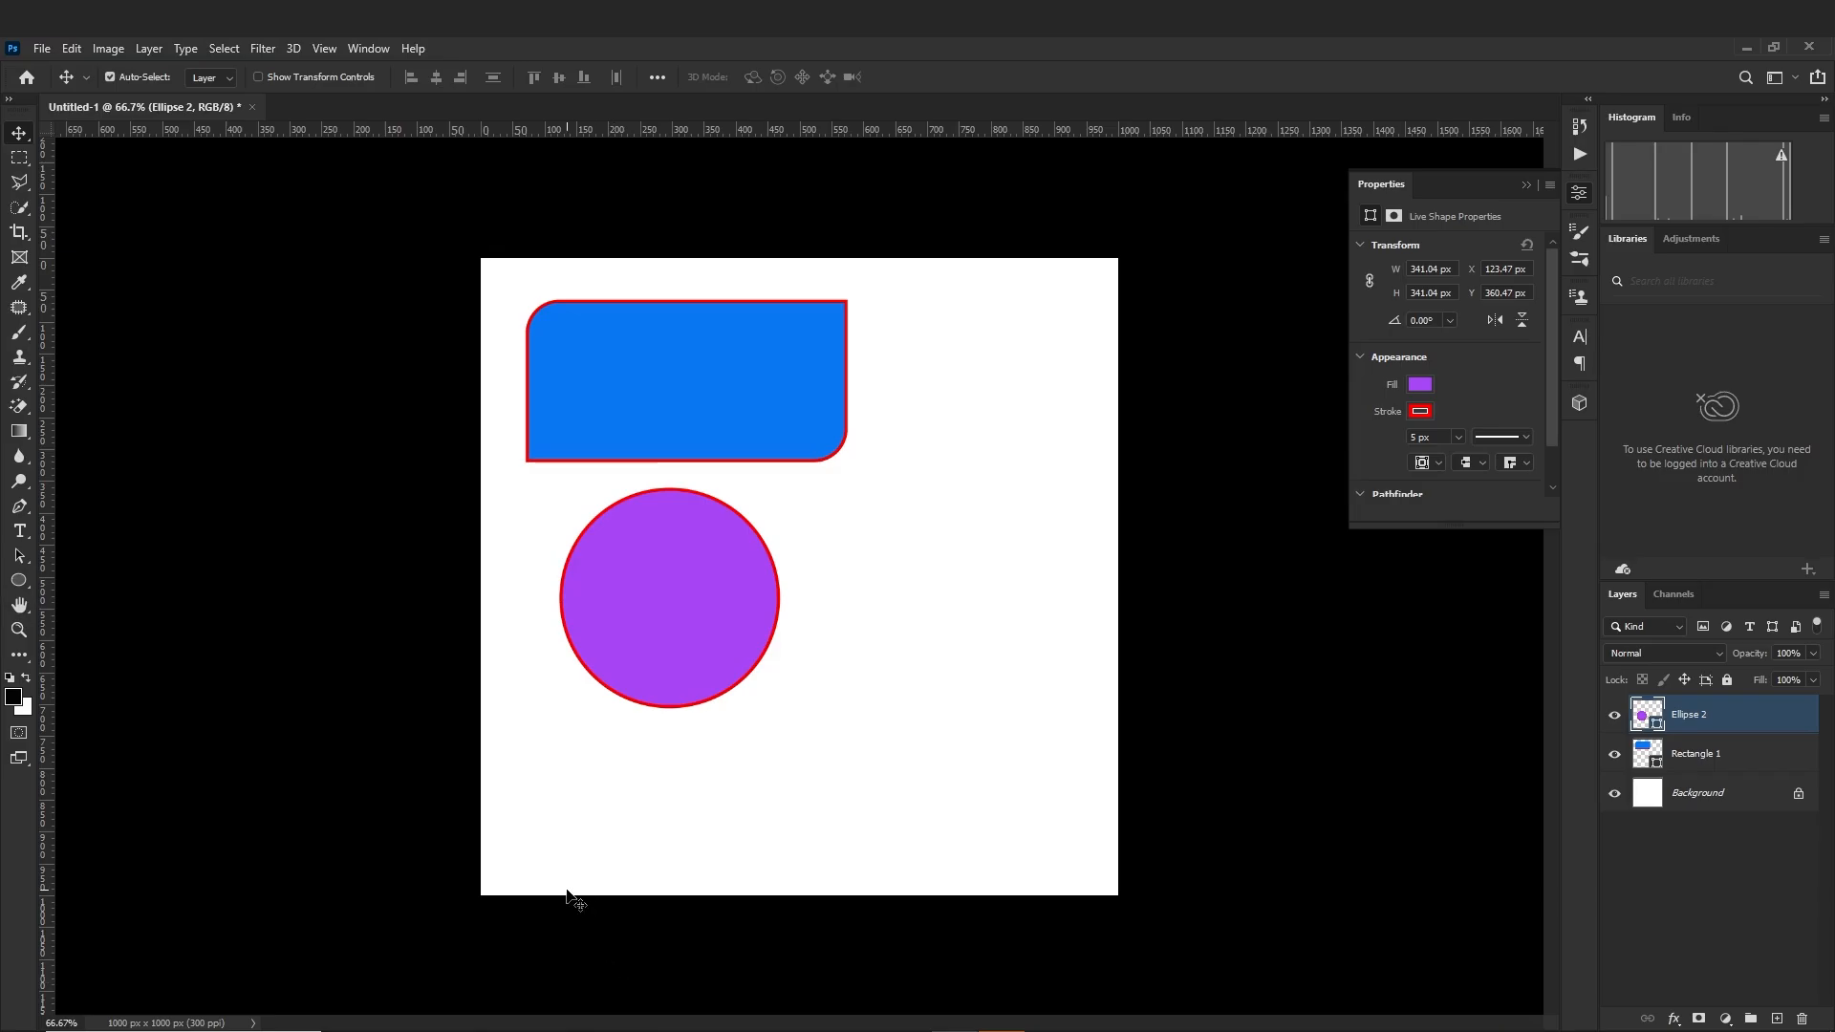
Draw a triangle about 385 px wide and 333 px high and move it beside the purple circle
{"action": "key", "text": "u"}
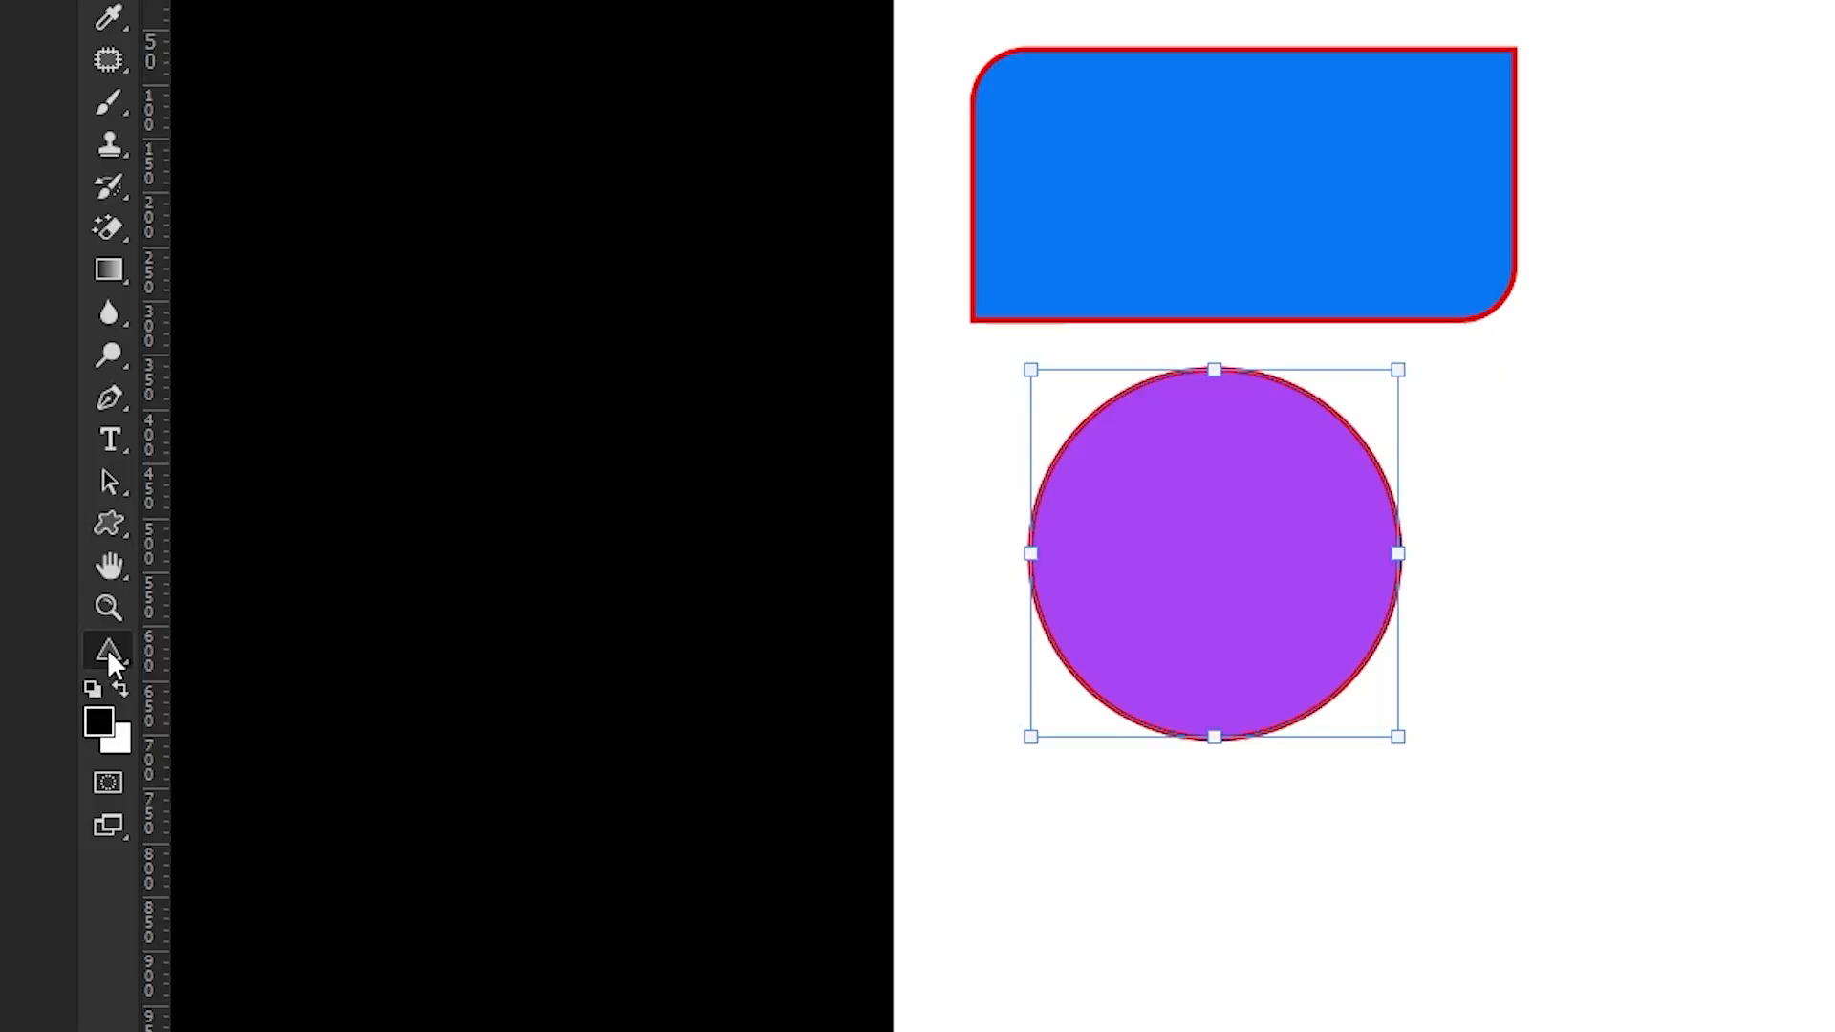
{"action": "right_click", "coordinate": [108, 522]}
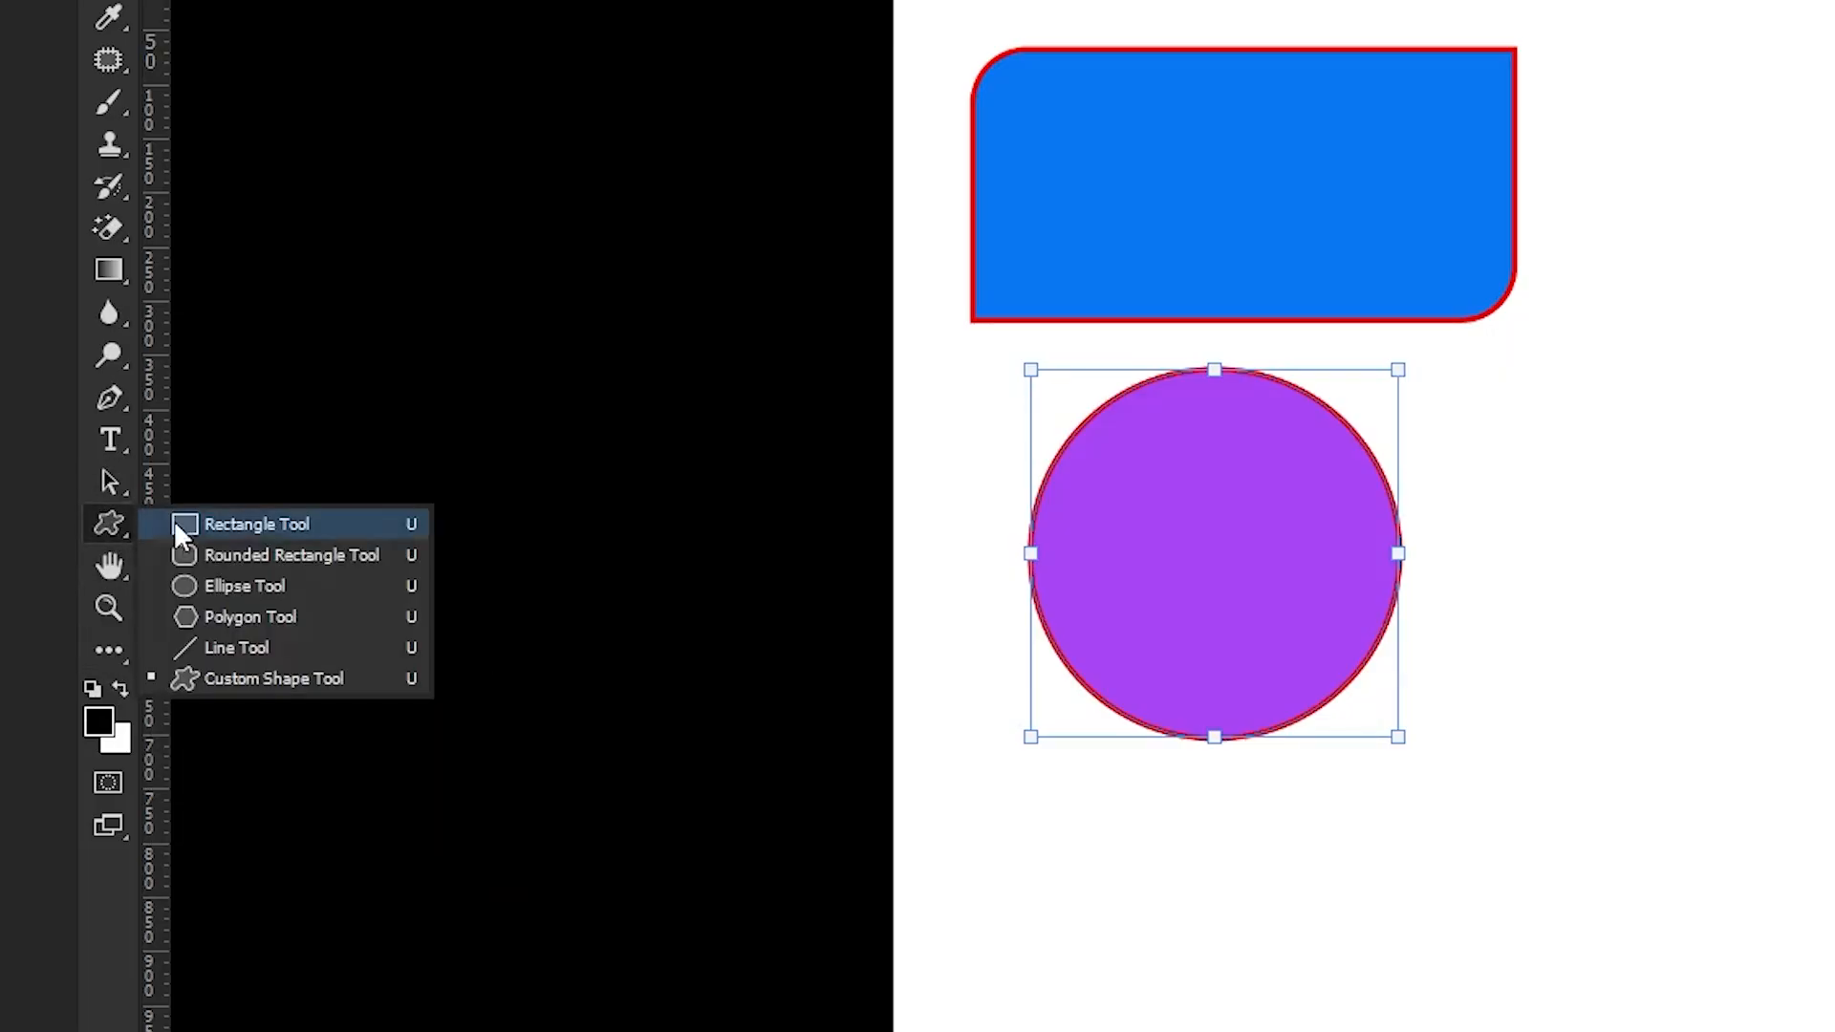
{"action": "left_click", "coordinate": [88, 652]}
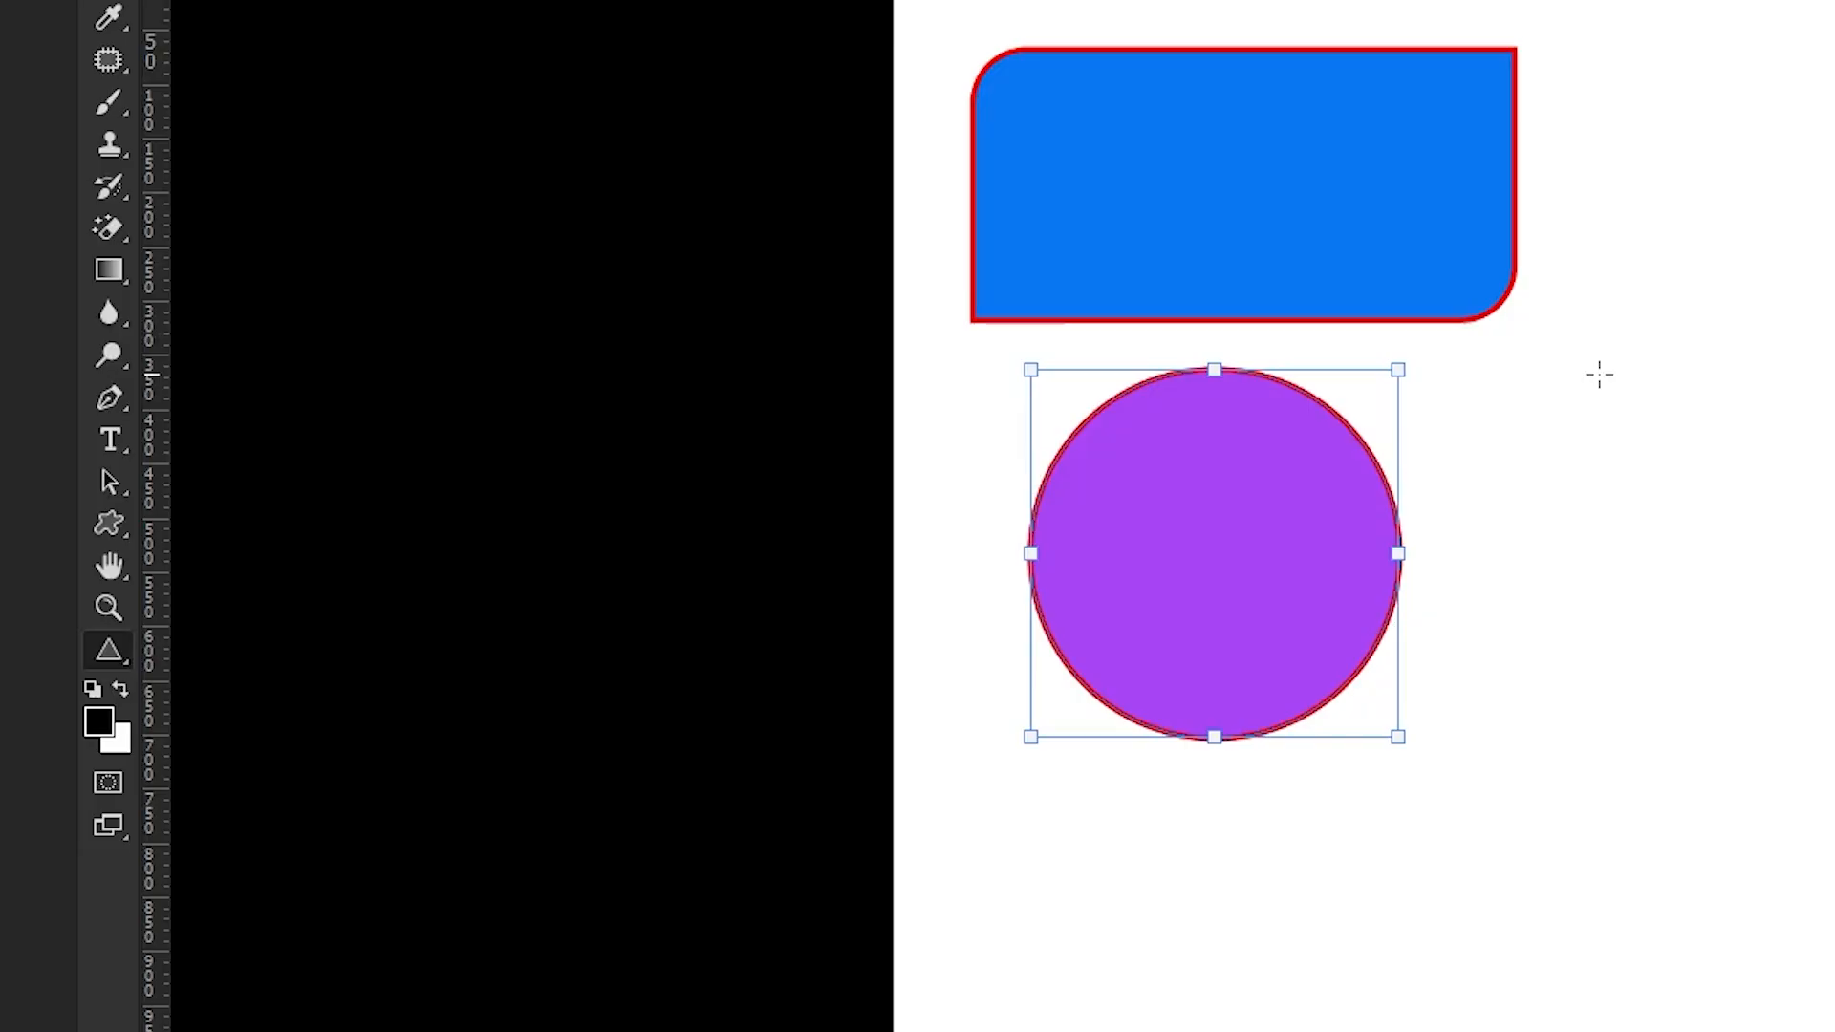
{"action": "left_click_drag", "start_coordinate": [1597, 373], "coordinate": [1828, 619]}
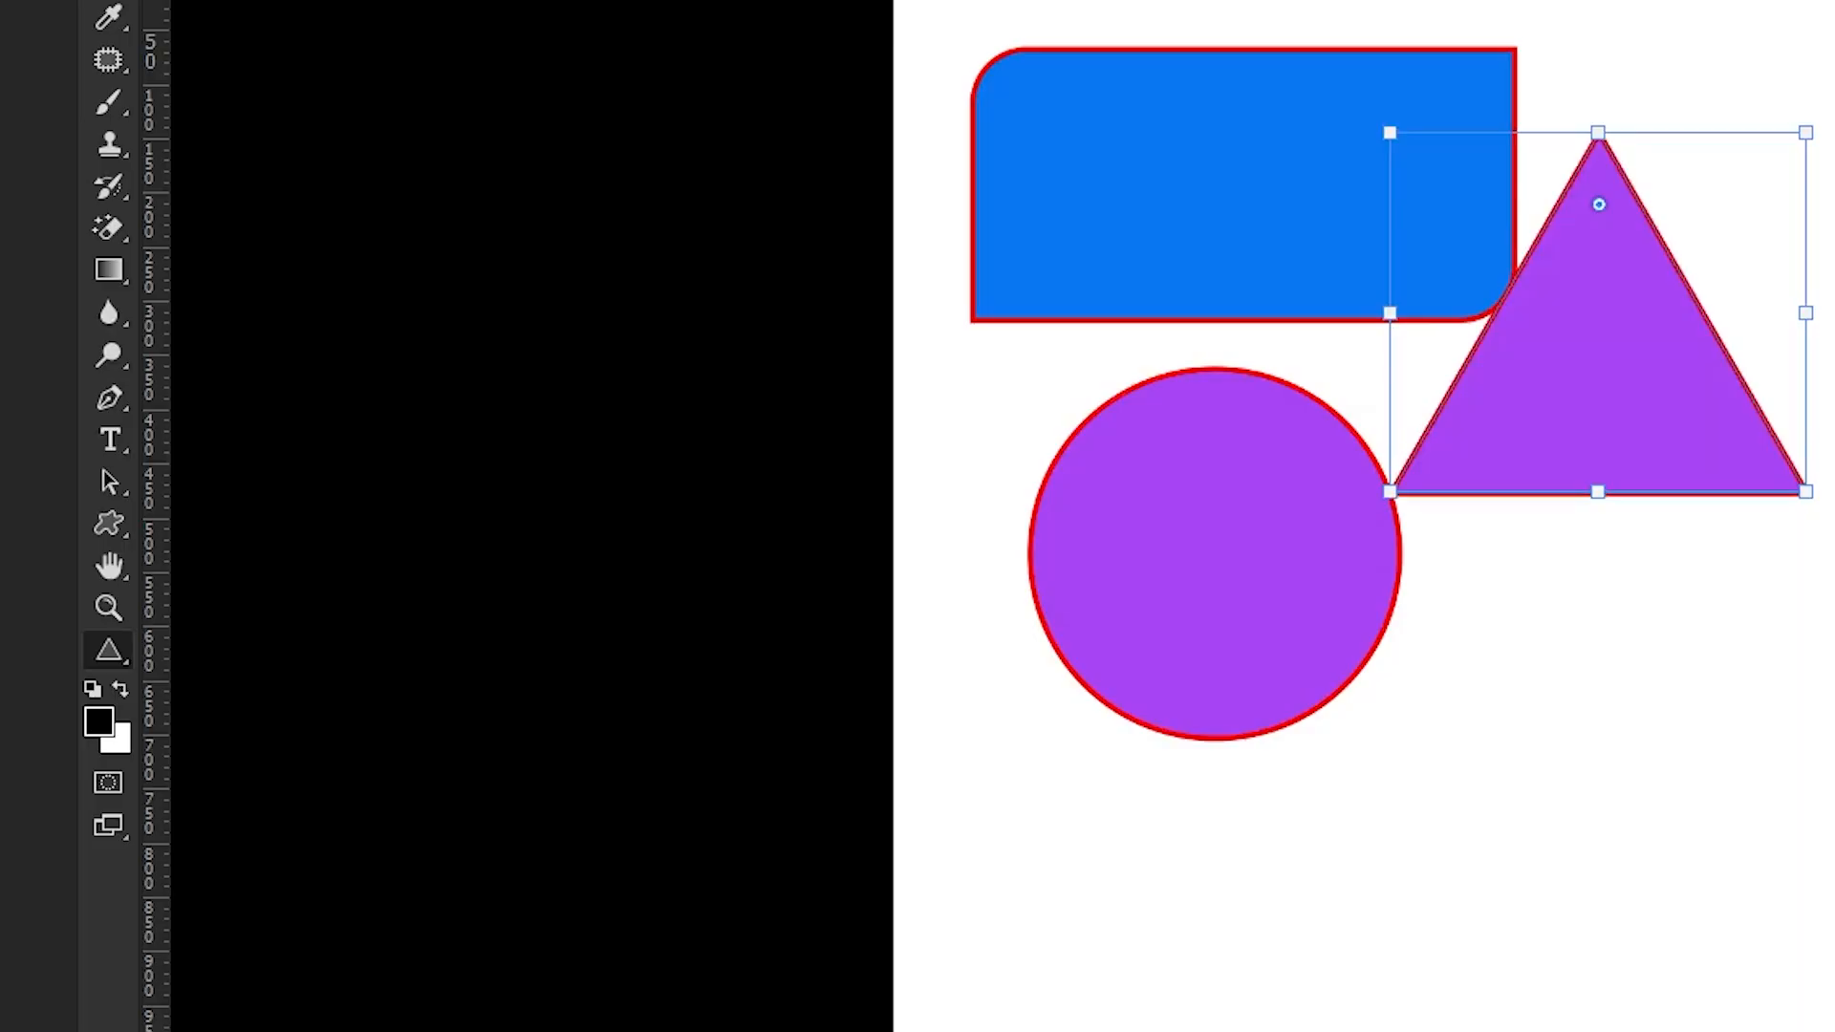
{"action": "key", "text": "v"}
{"action": "left_click_drag", "start_coordinate": [1654, 421], "coordinate": [1696, 623]}
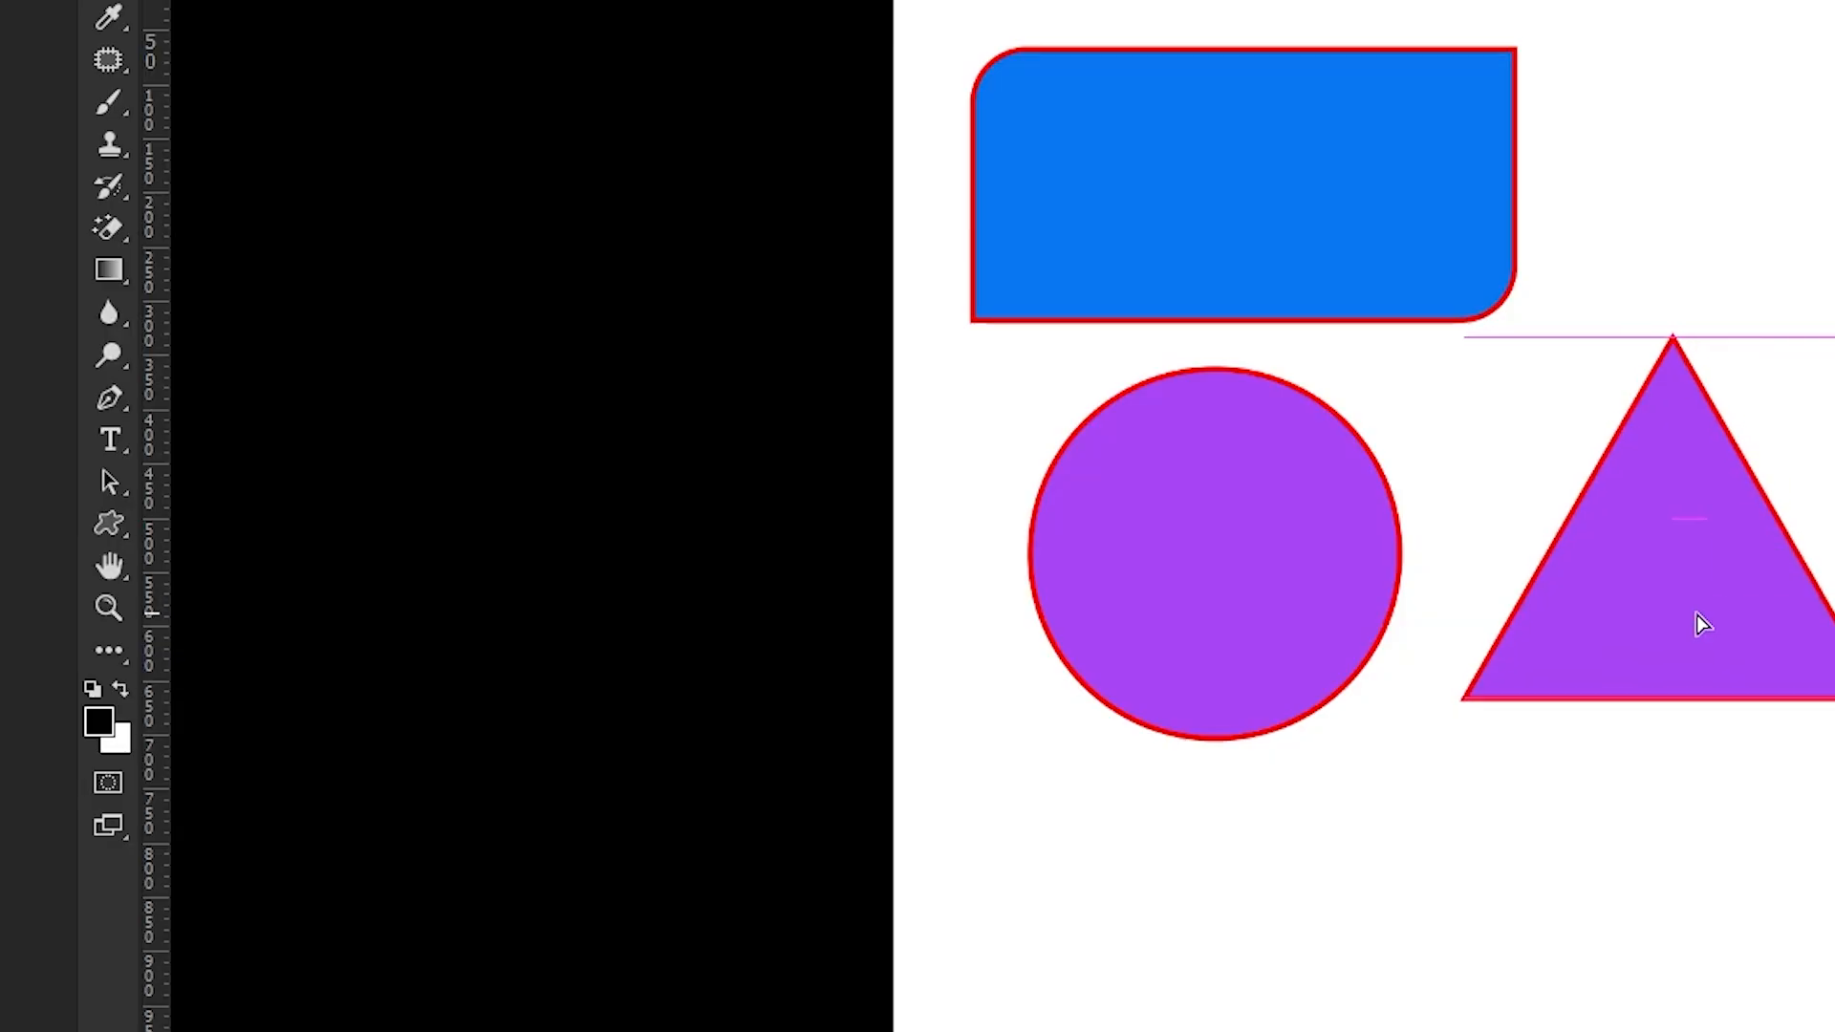
{"action": "left_click_drag", "start_coordinate": [967, 631], "coordinate": [950, 631]}
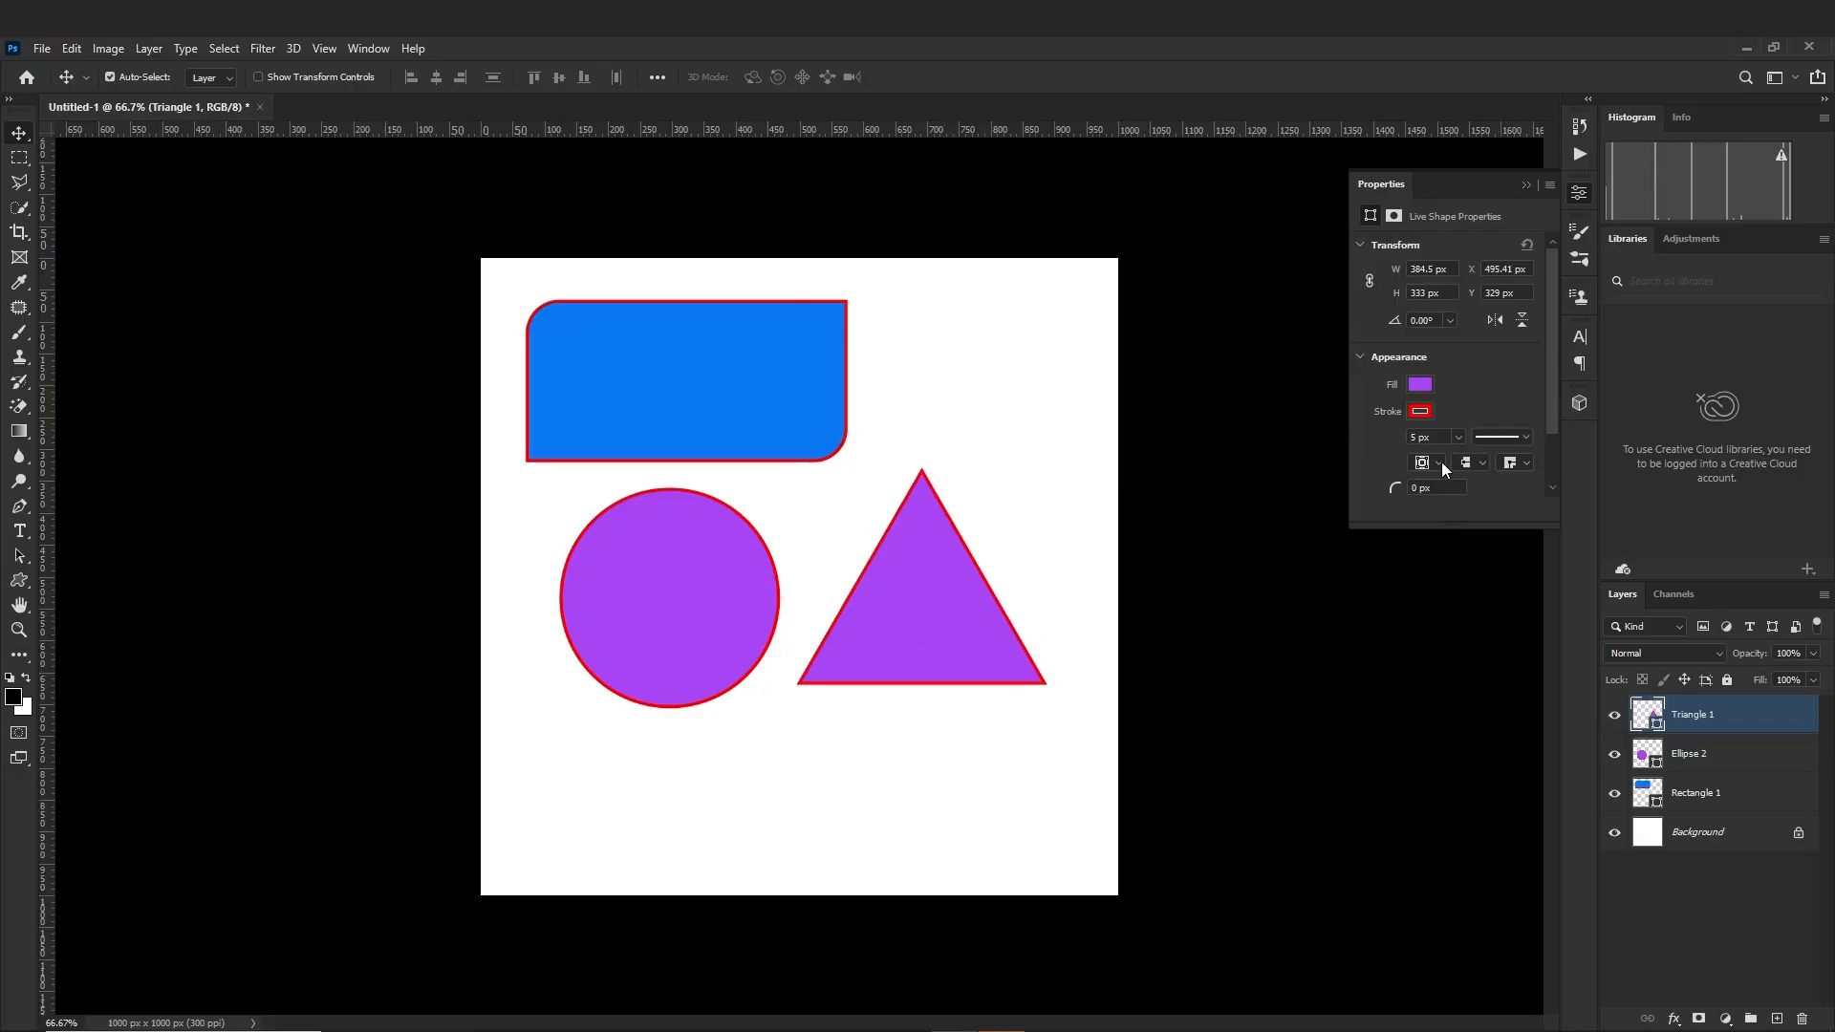
Round the triangle's corners with a 20 px radius
{"action": "scroll", "coordinate": [1442, 462], "scroll_direction": "down", "scroll_amount": 2}
{"action": "scroll", "coordinate": [1436, 415], "scroll_direction": "up", "scroll_amount": 3}
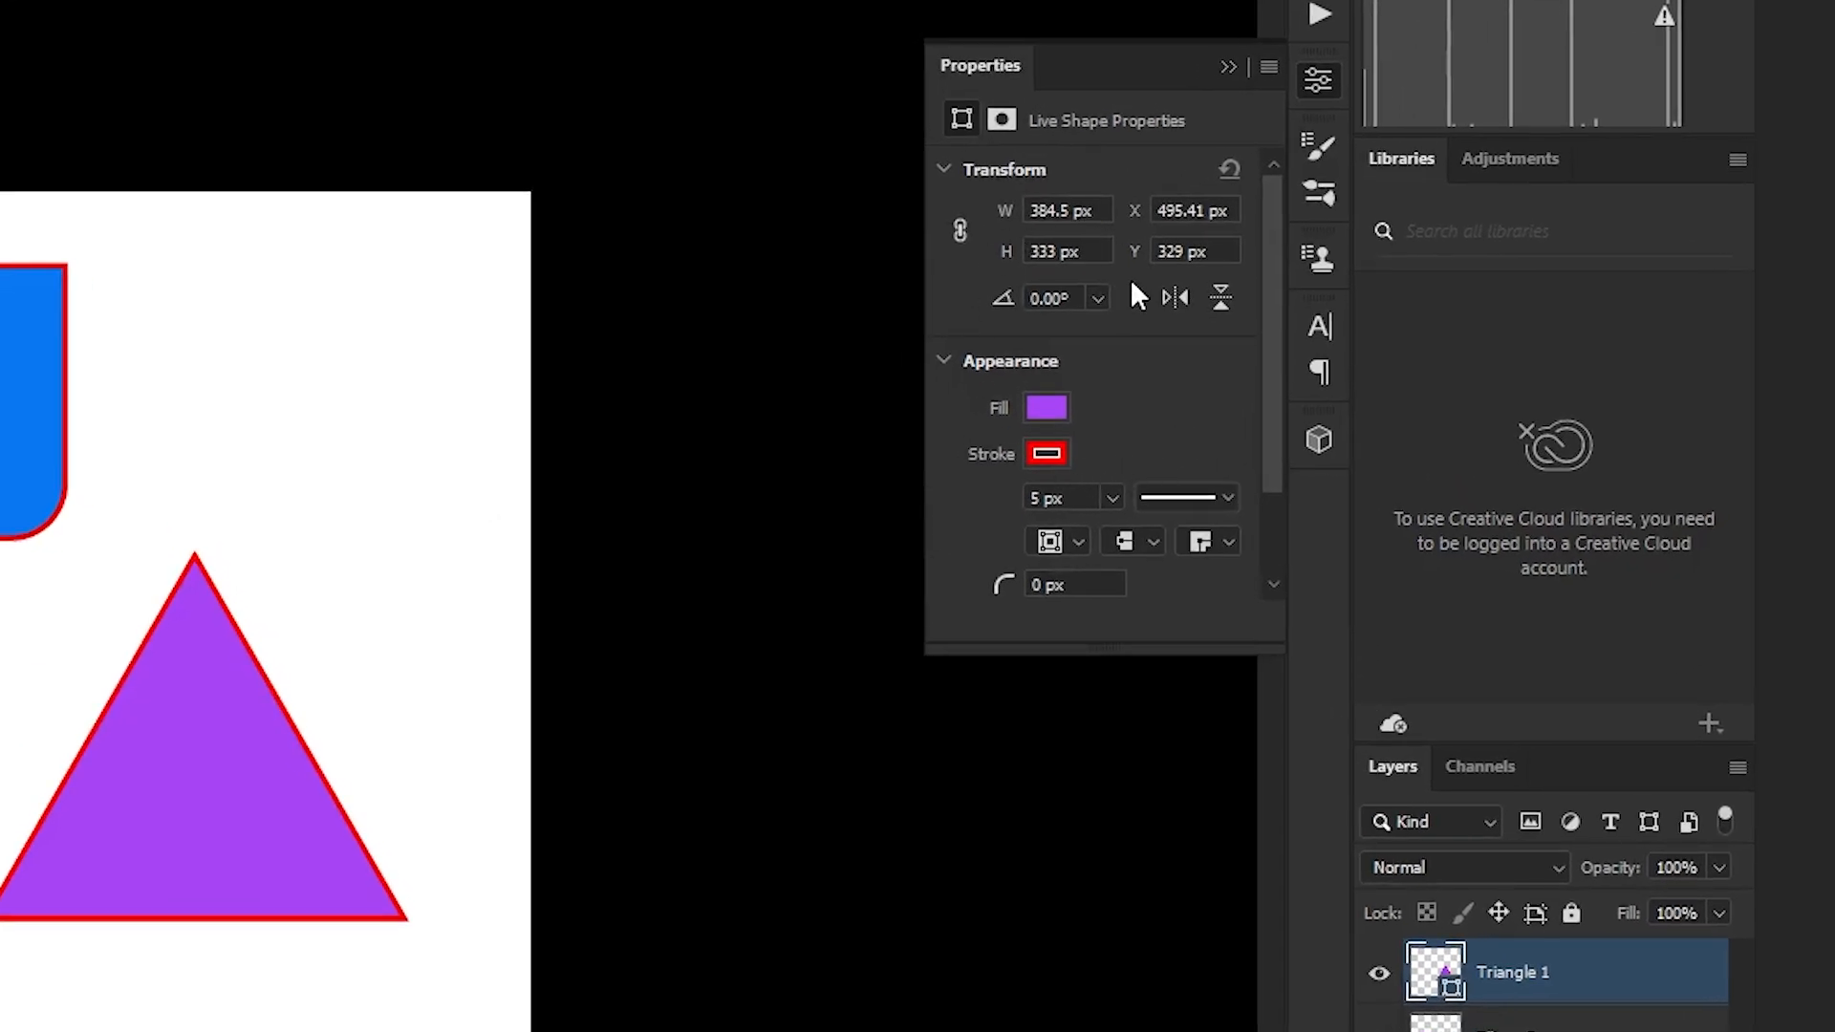
{"action": "scroll", "coordinate": [1128, 325], "scroll_direction": "down", "scroll_amount": 2}
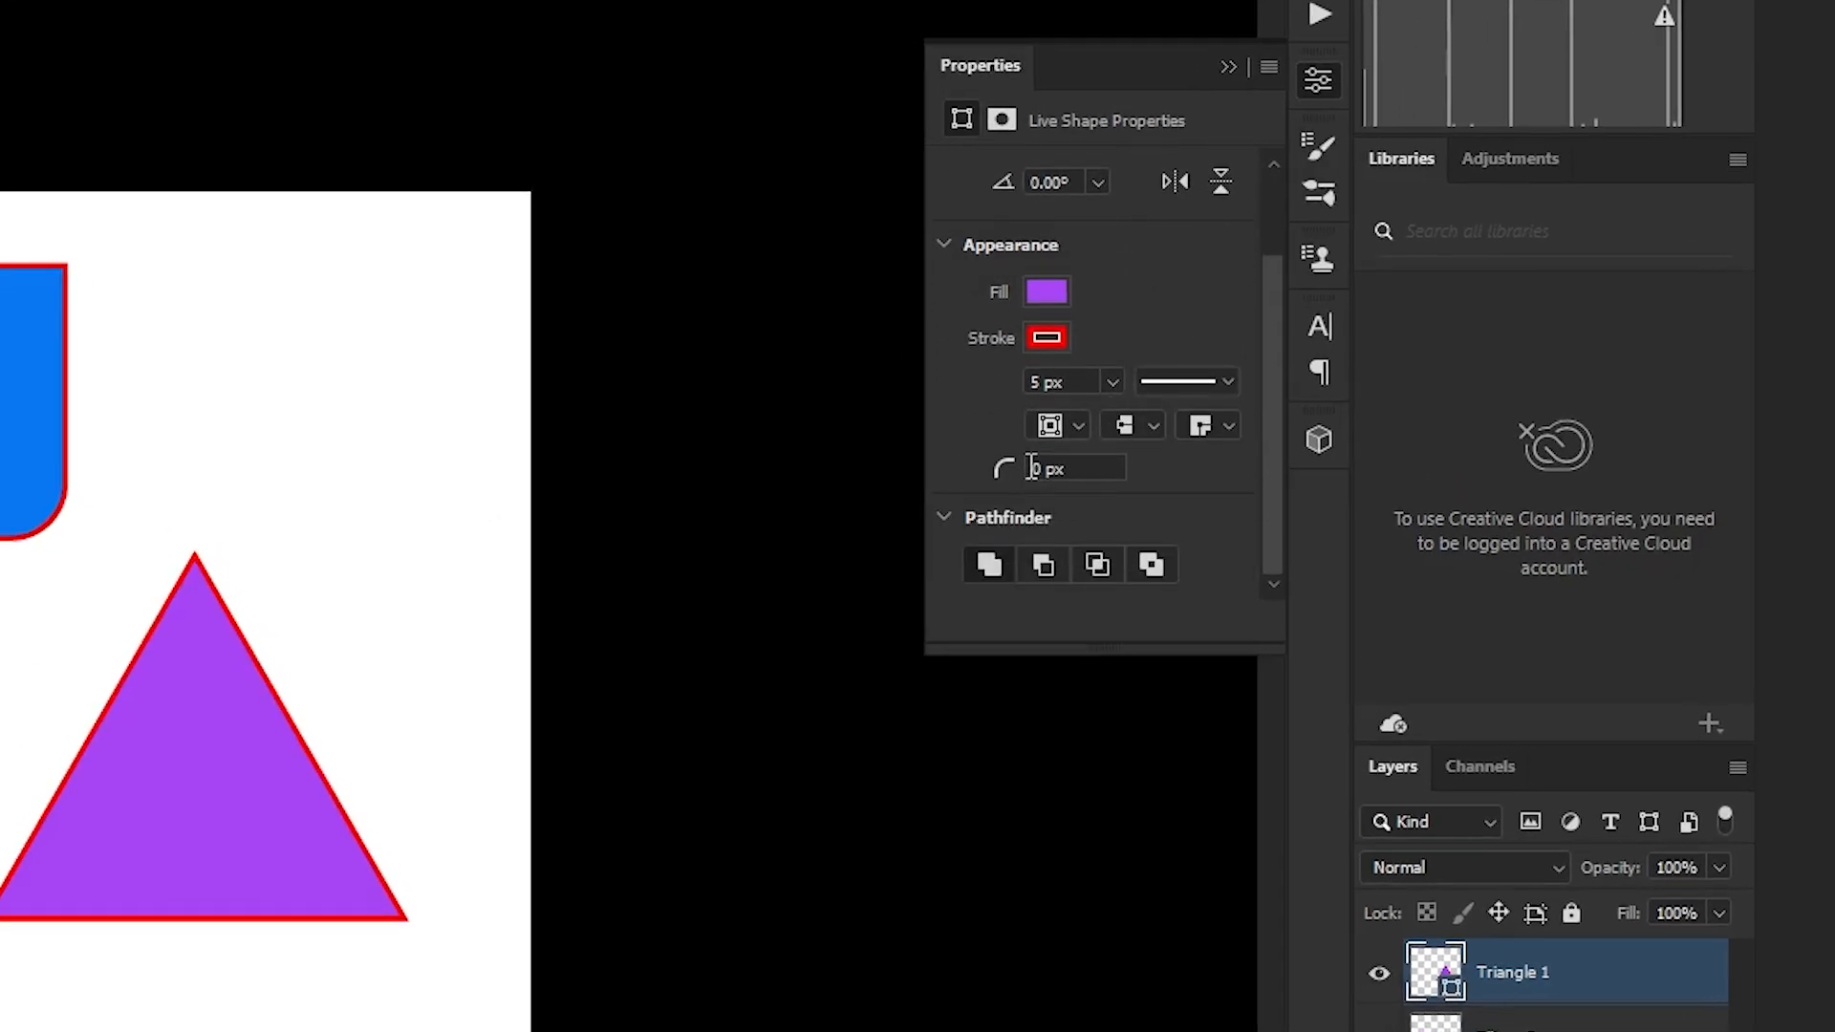
{"action": "left_click", "coordinate": [1075, 469]}
{"action": "key", "text": "Up"}
{"action": "key", "text": "Up"}
{"action": "key", "text": "Return"}
{"action": "left_click_drag", "start_coordinate": [1074, 461], "coordinate": [1023, 461]}
{"action": "type", "text": "20"}
{"action": "key", "text": "Return"}
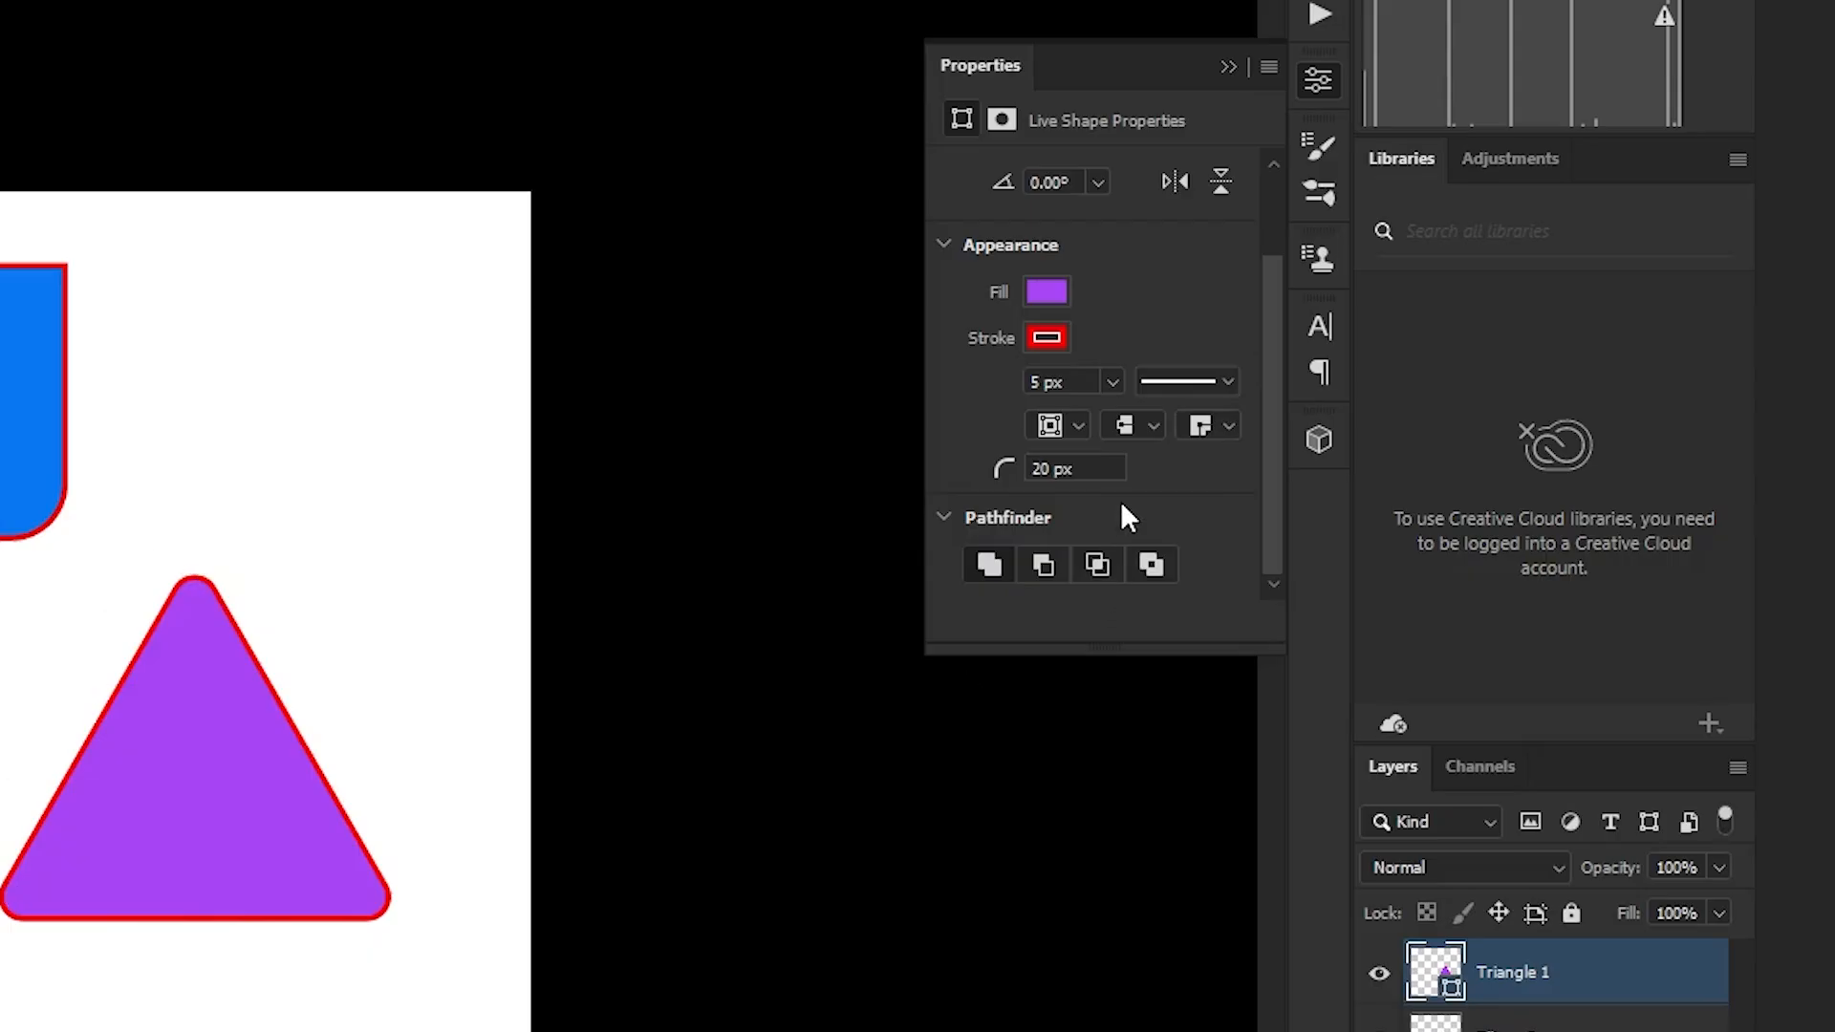
Fill the triangle with solid yellow #ffd800
{"action": "scroll", "coordinate": [1115, 501], "scroll_direction": "up", "scroll_amount": 3}
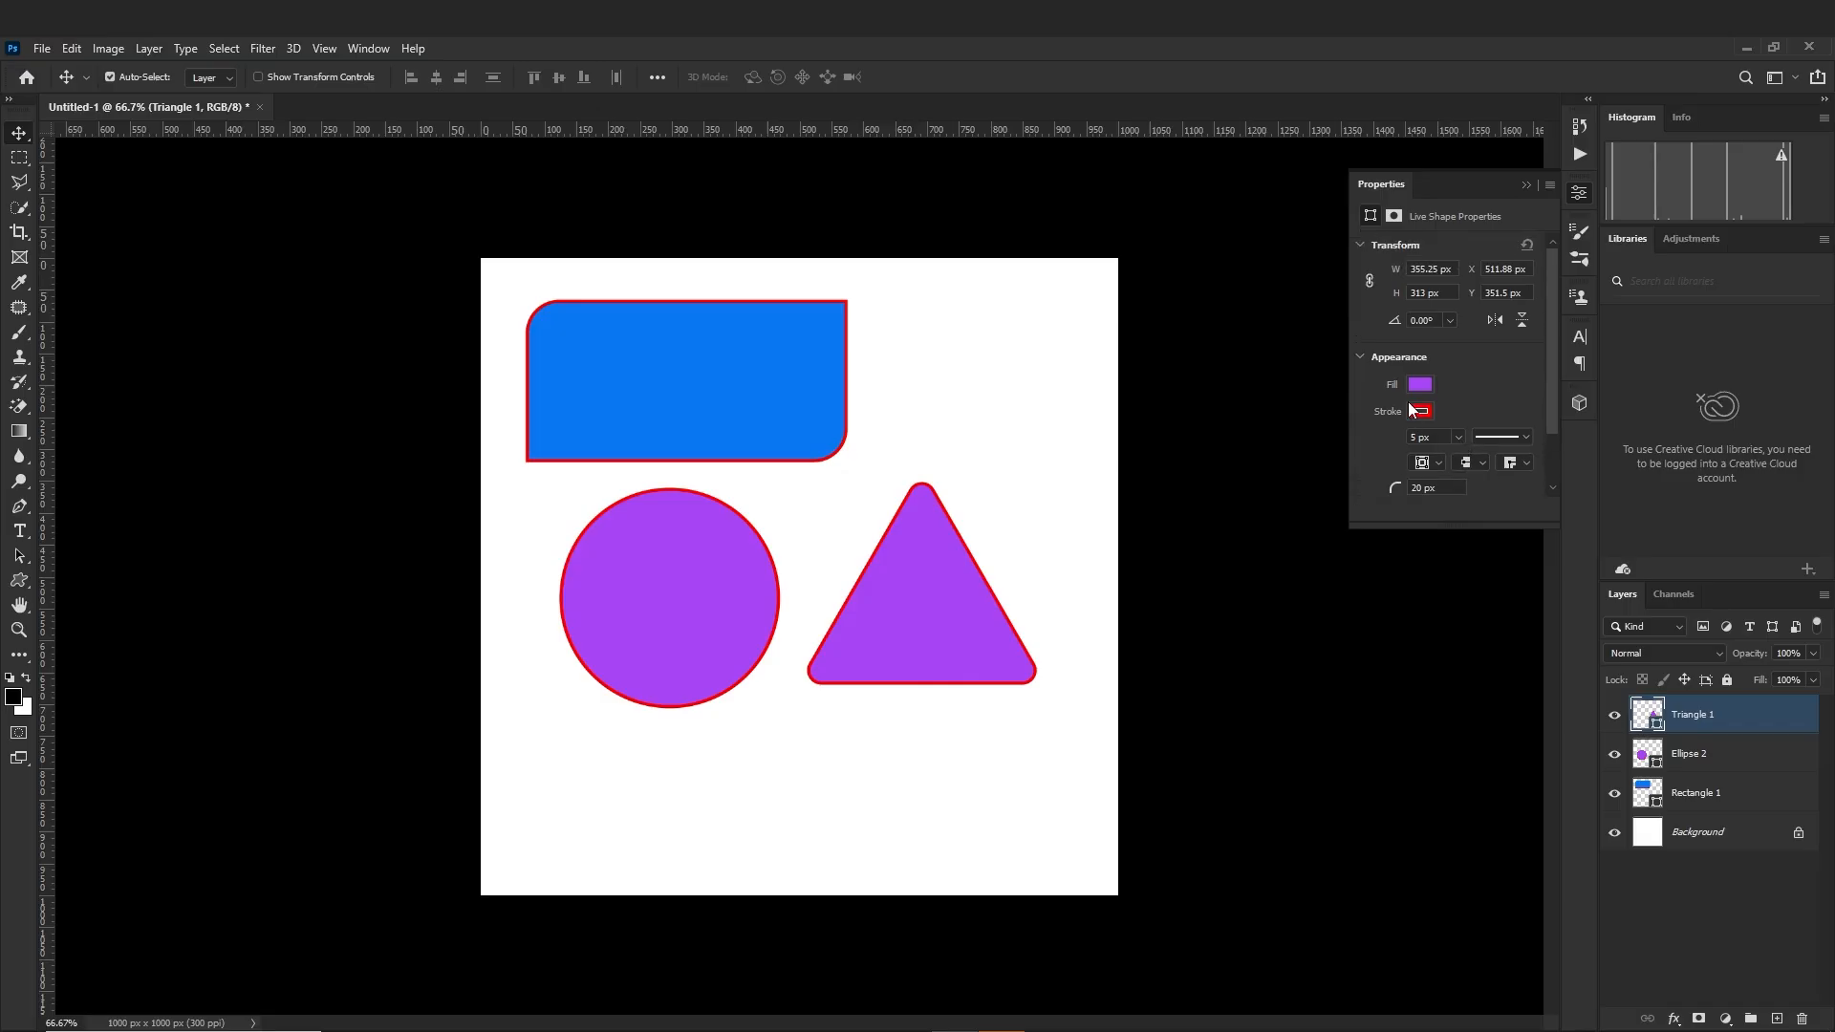
{"action": "left_click", "coordinate": [1421, 385]}
{"action": "left_click", "coordinate": [1613, 426]}
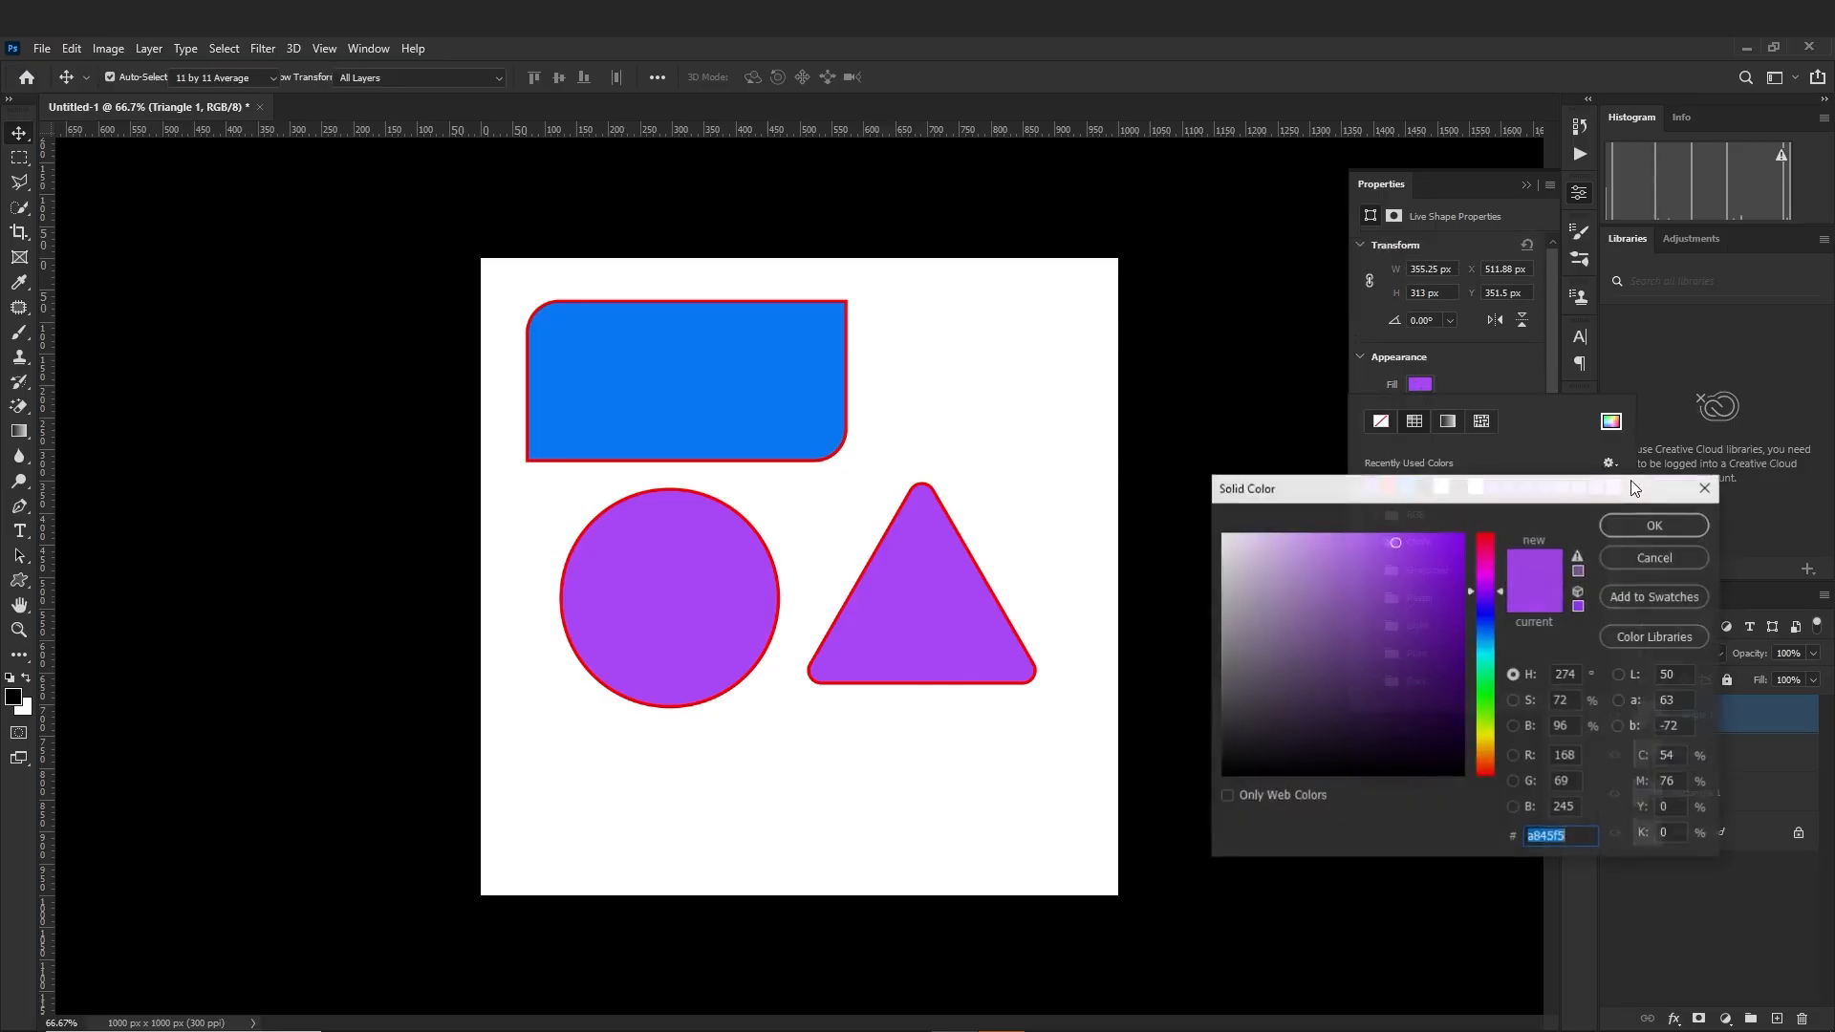
{"action": "mouse_move", "coordinate": [1421, 590]}
{"action": "left_mouse_down"}
{"action": "mouse_move", "coordinate": [1430, 520]}
{"action": "mouse_move", "coordinate": [1400, 636]}
{"action": "mouse_move", "coordinate": [1284, 721]}
{"action": "left_mouse_up"}
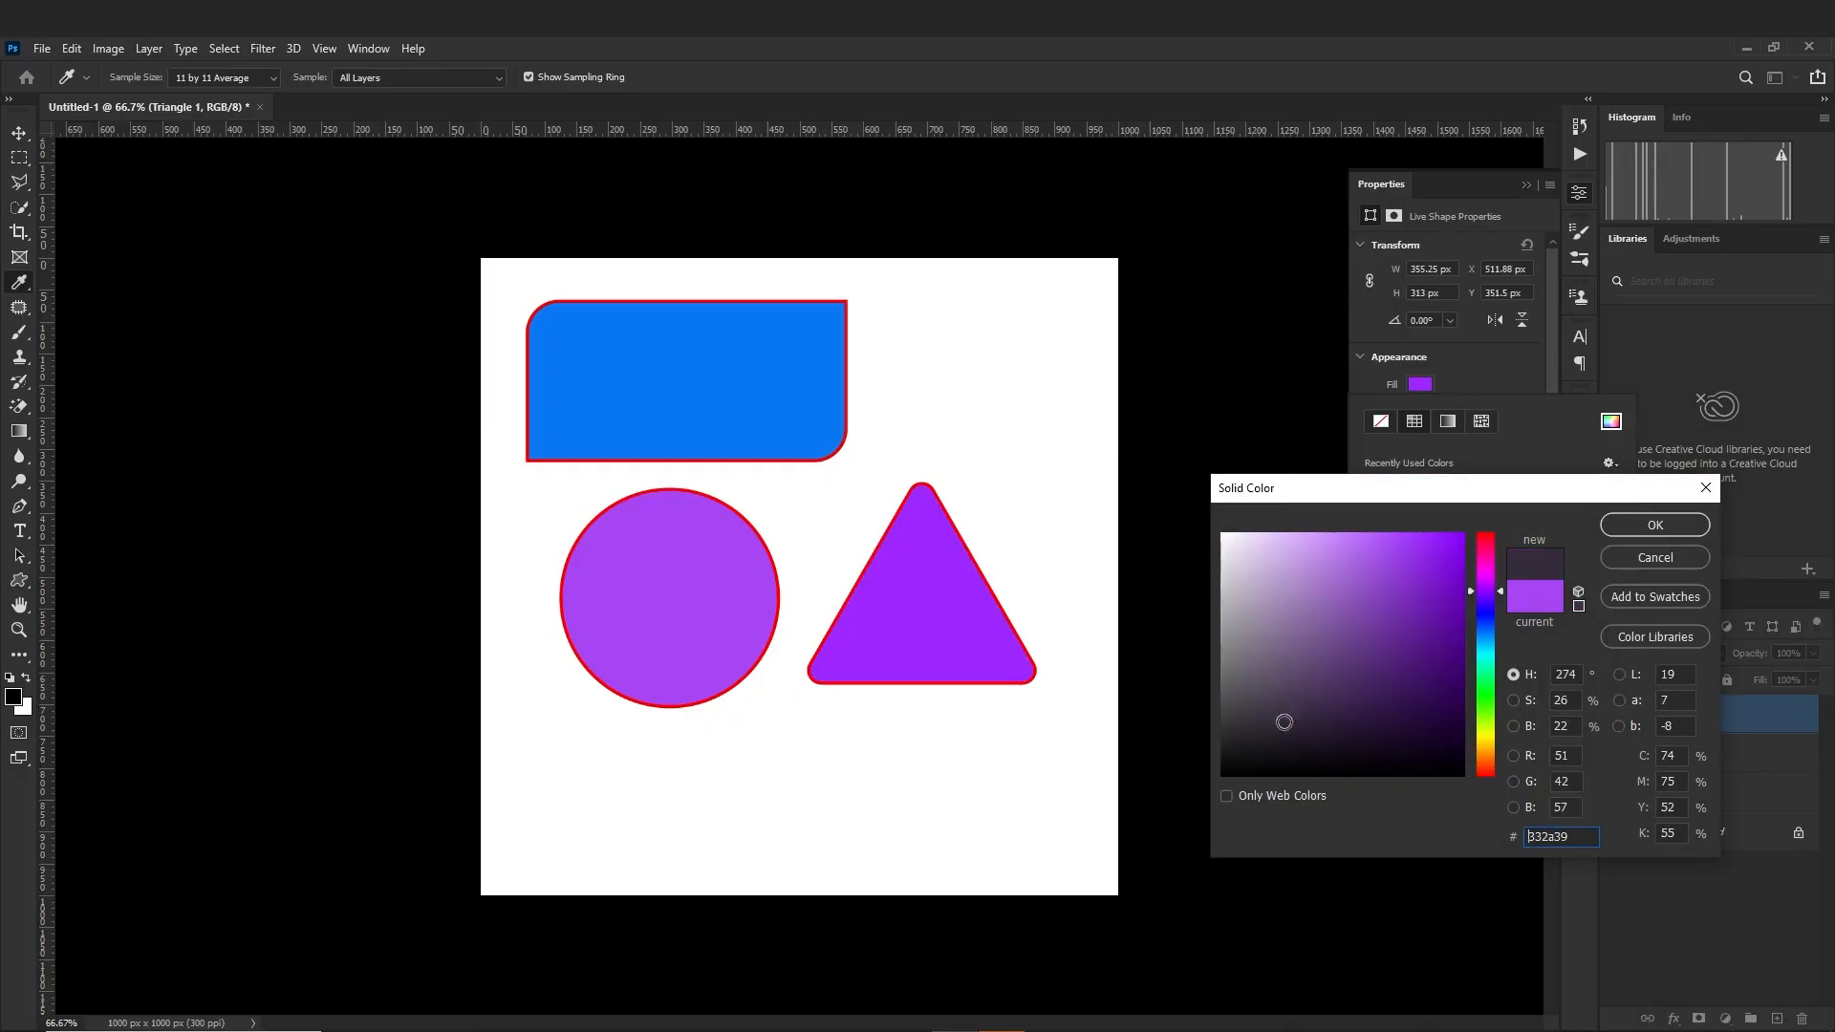
{"action": "left_click", "coordinate": [1487, 743]}
{"action": "left_click", "coordinate": [1411, 623]}
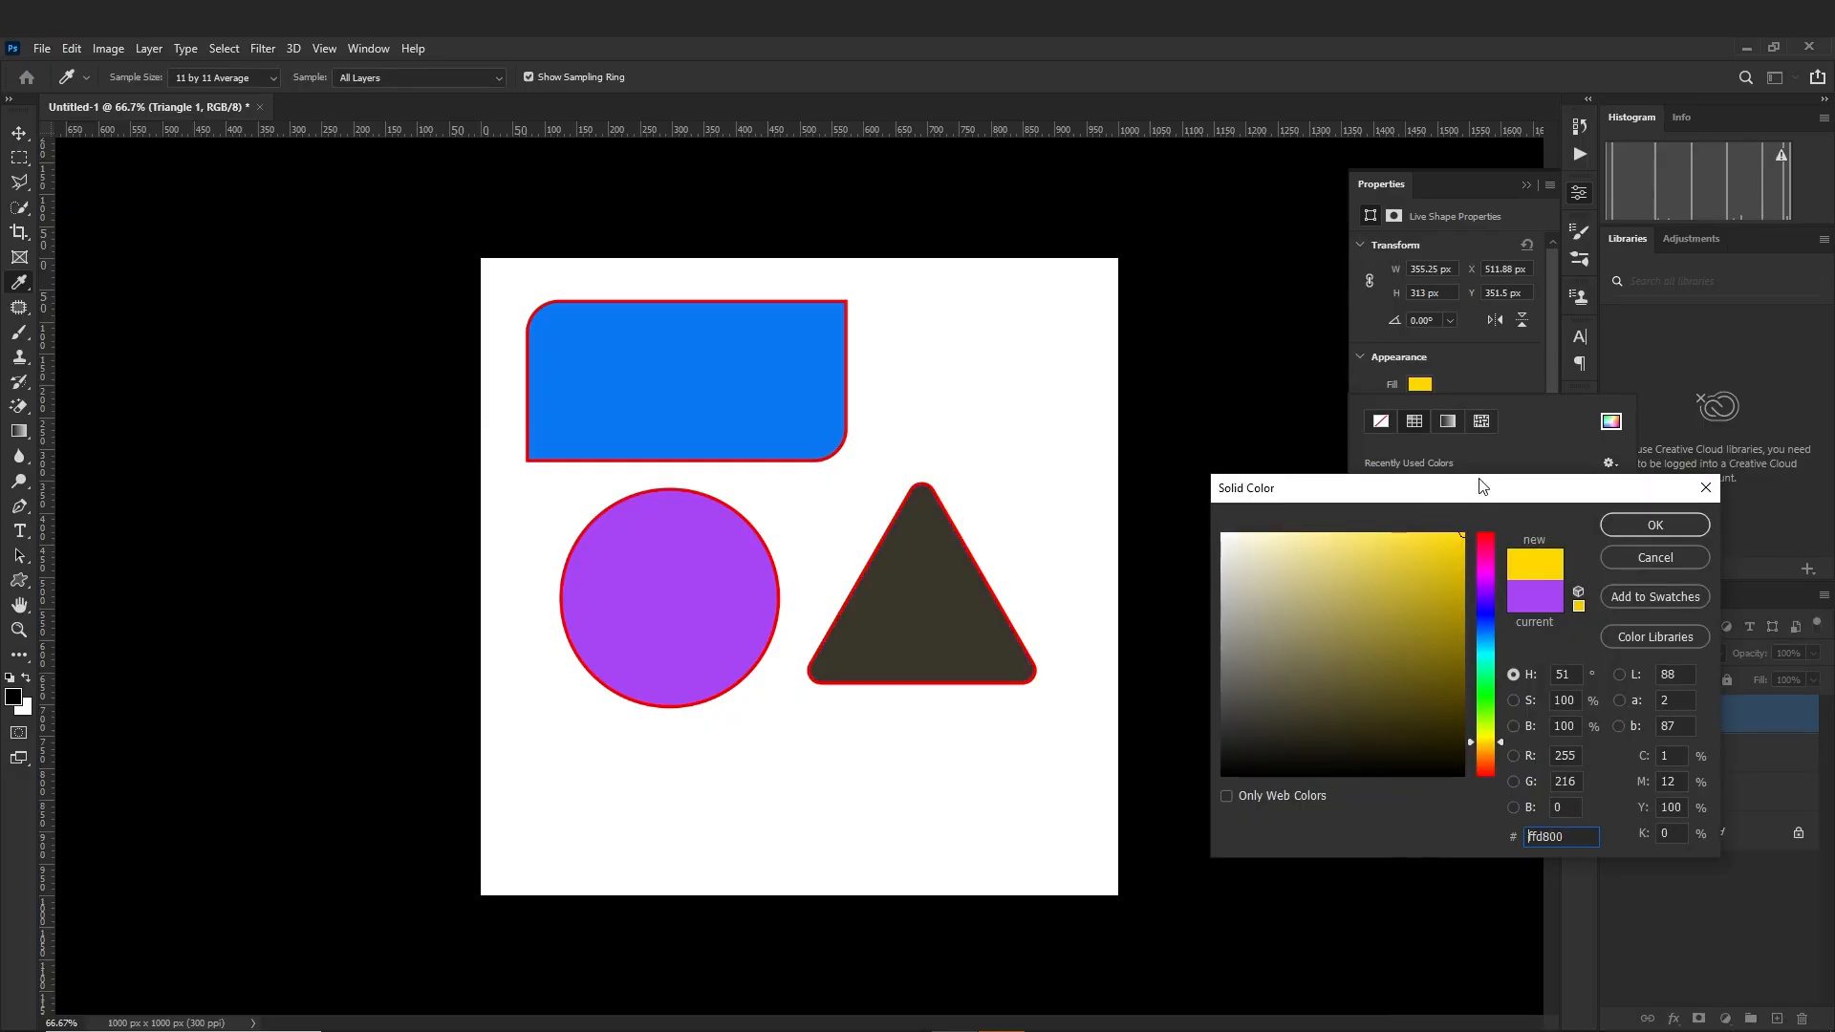
{"action": "left_click", "coordinate": [1635, 524]}
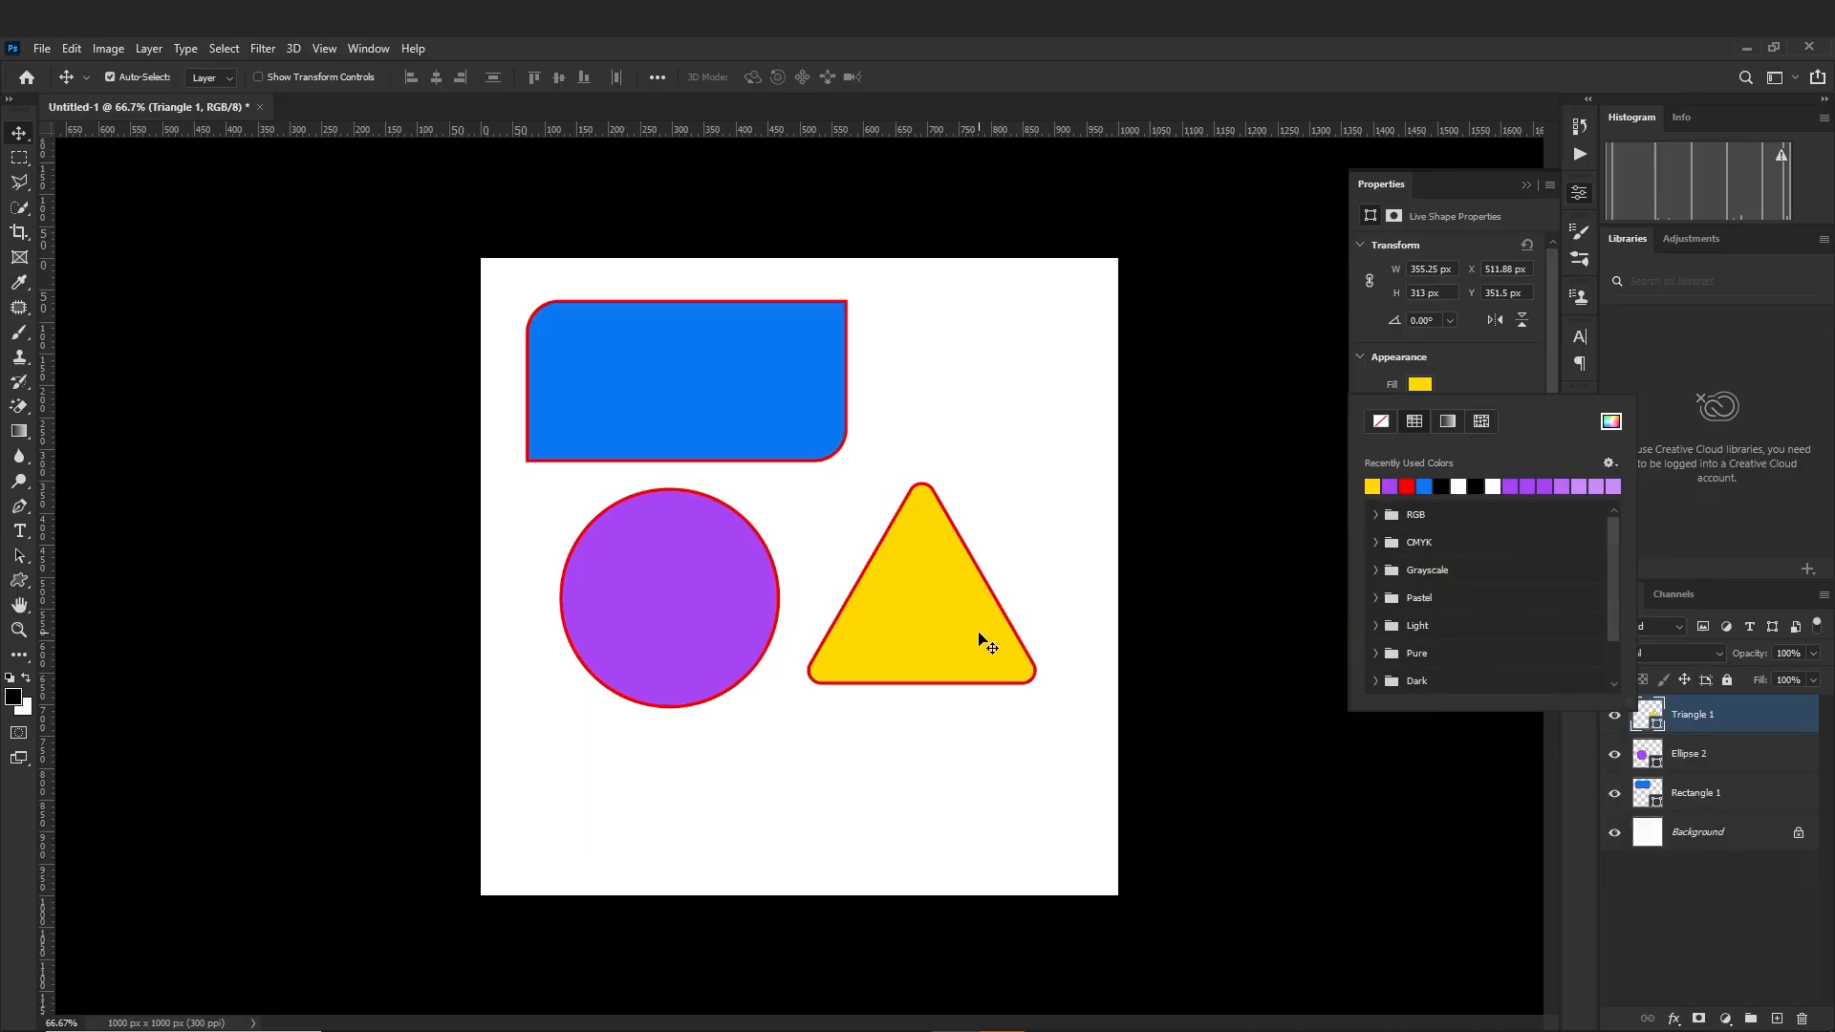
Move the triangle slightly right and down, level with the circle's upper edge, and nudge the rectangle up
{"action": "left_click_drag", "start_coordinate": [981, 636], "coordinate": [1008, 641]}
{"action": "left_click_drag", "start_coordinate": [669, 381], "coordinate": [669, 372]}
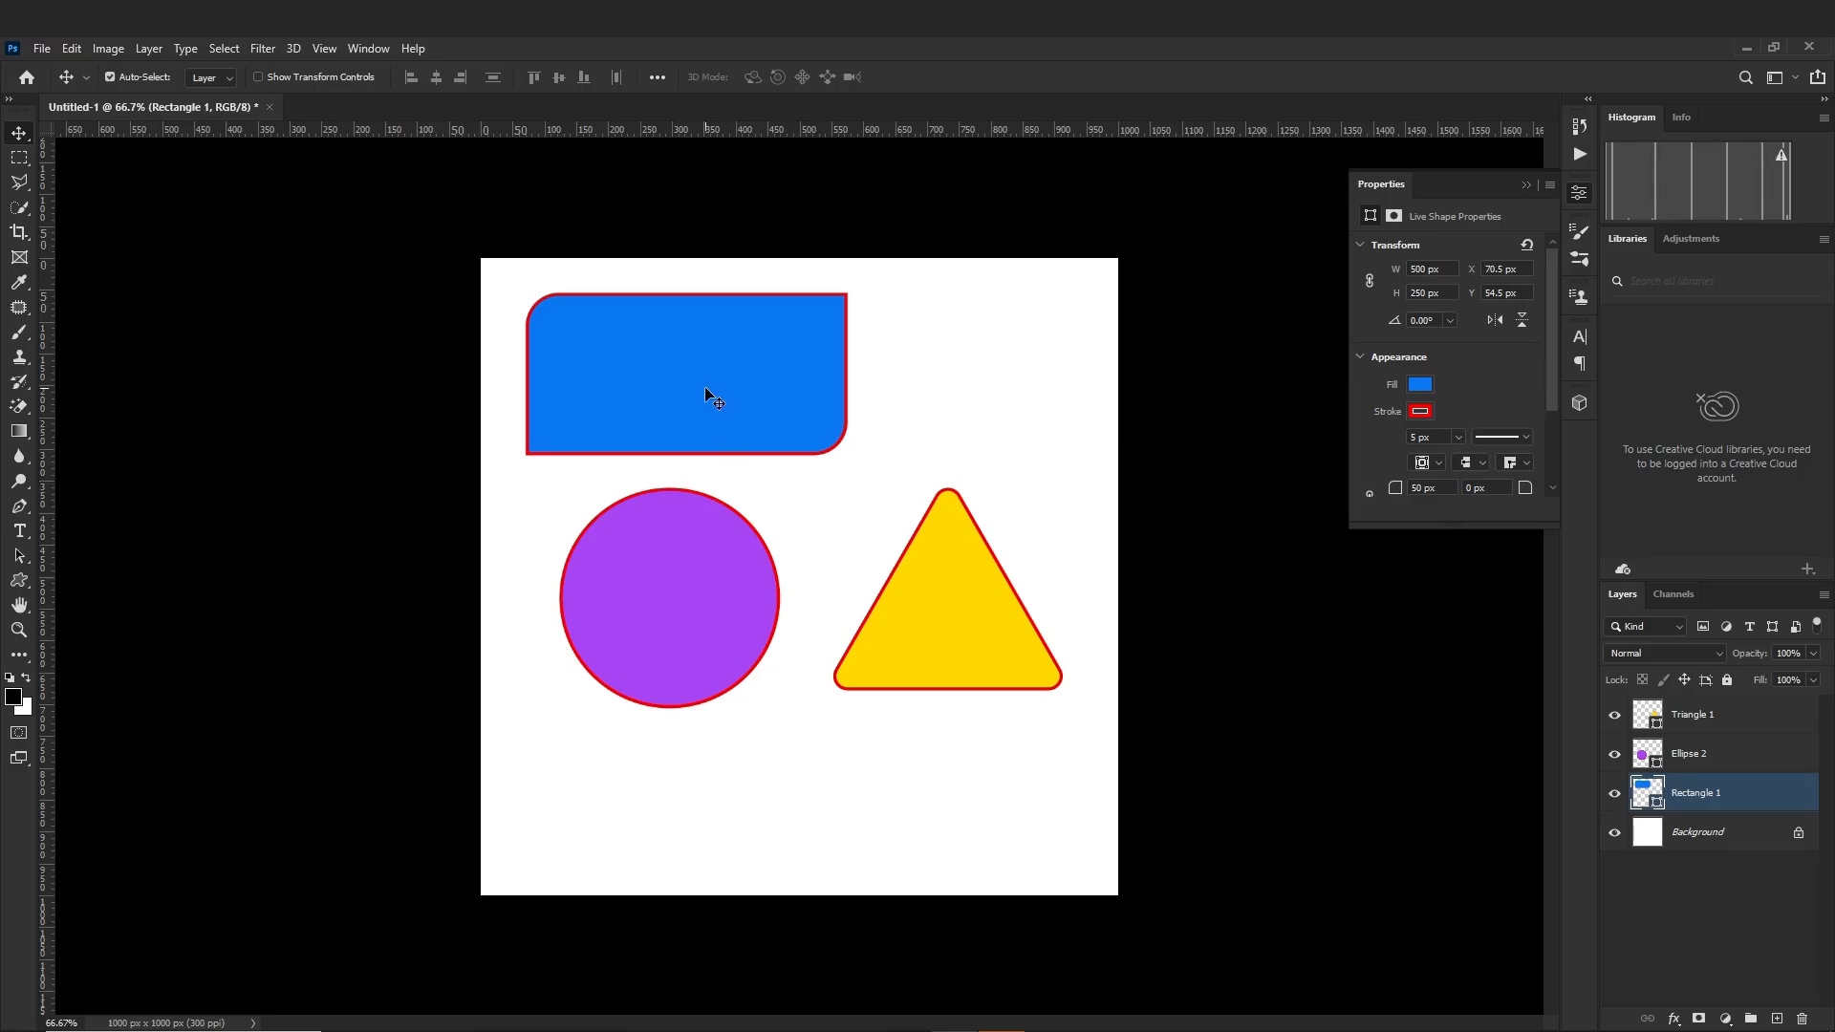
{"action": "left_click", "coordinate": [674, 599]}
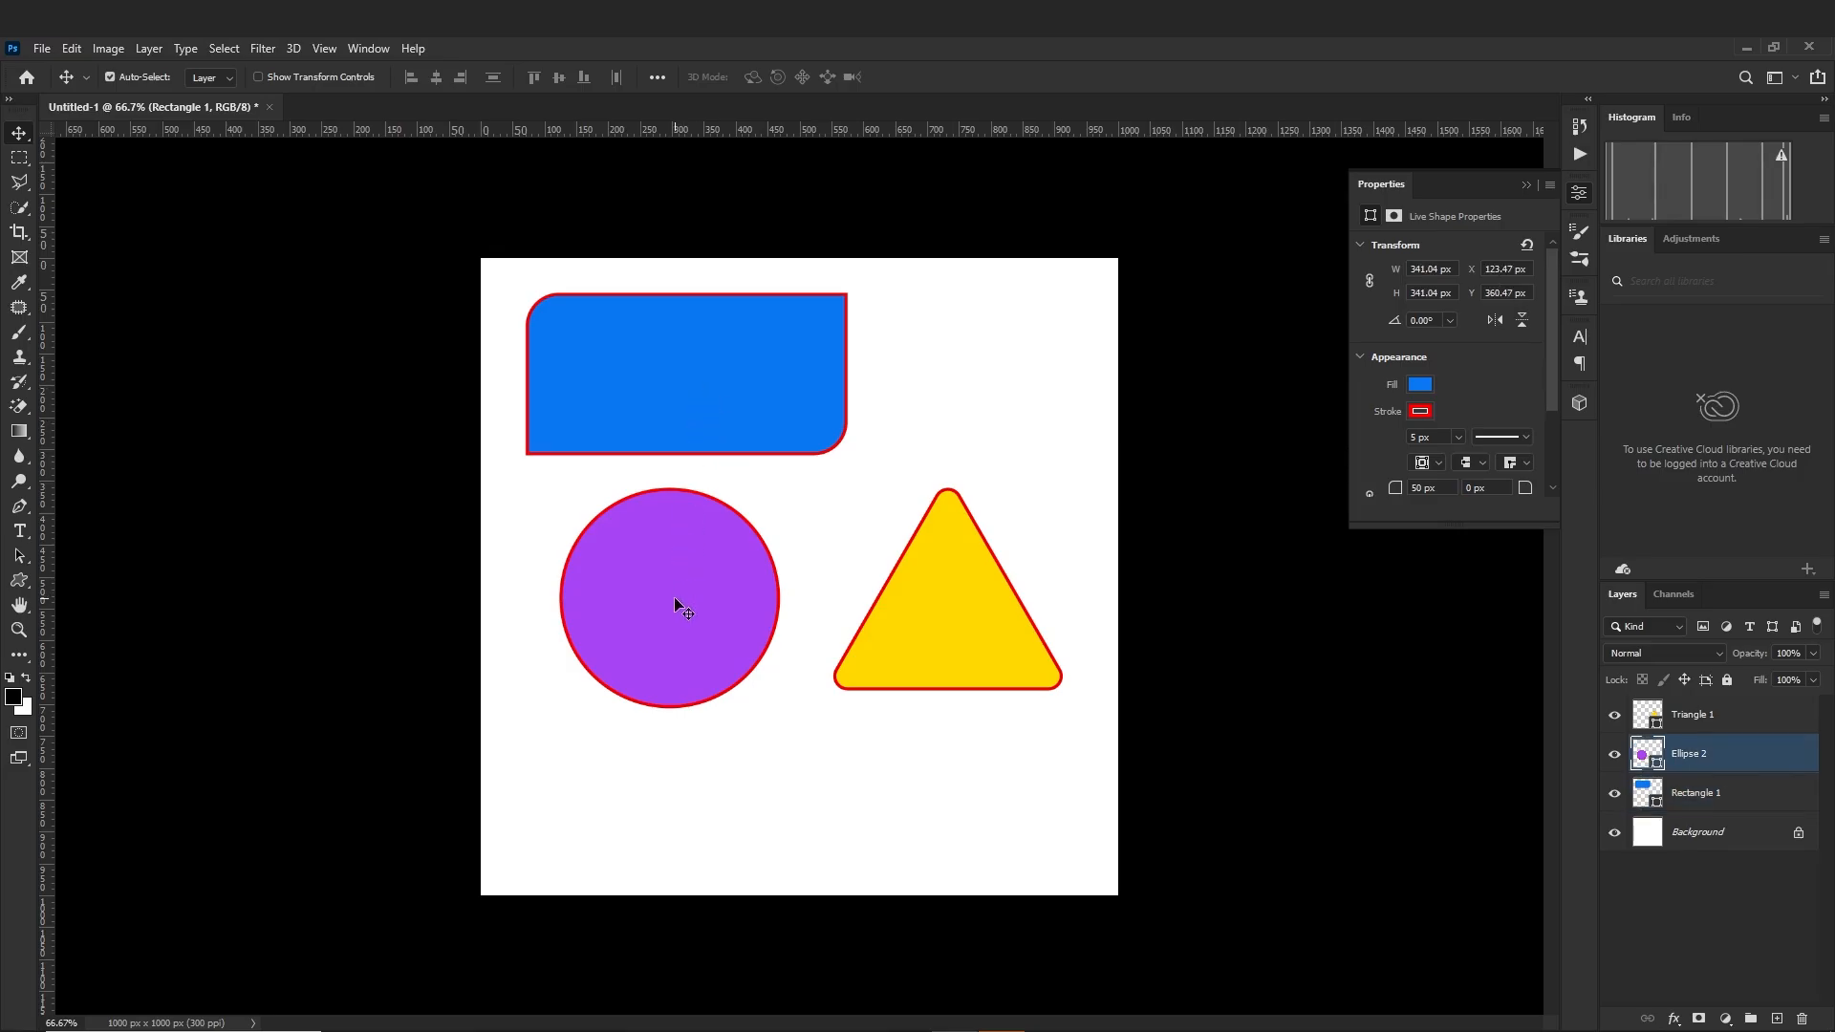
{"action": "left_click", "coordinate": [971, 623]}
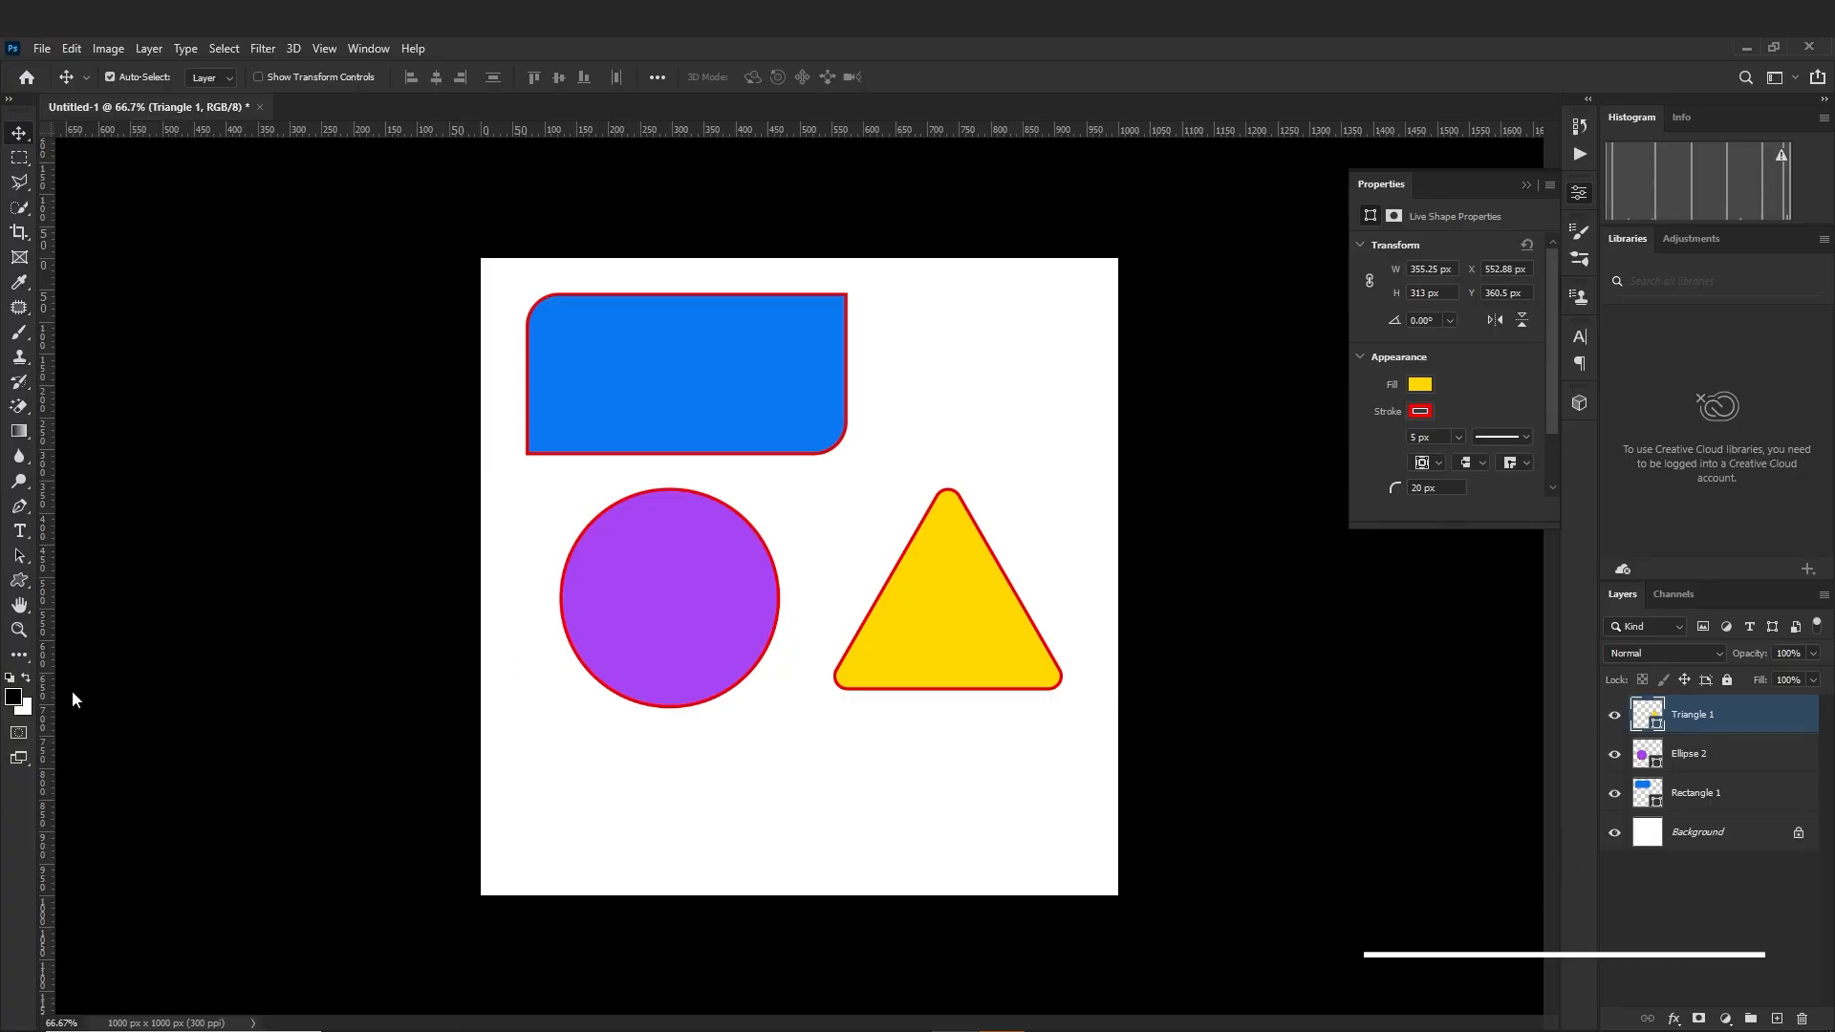
Cycle through the shape tools in the tool group one after another
{"action": "key", "text": "shift+u"}
{"action": "key", "text": "shift+u"}
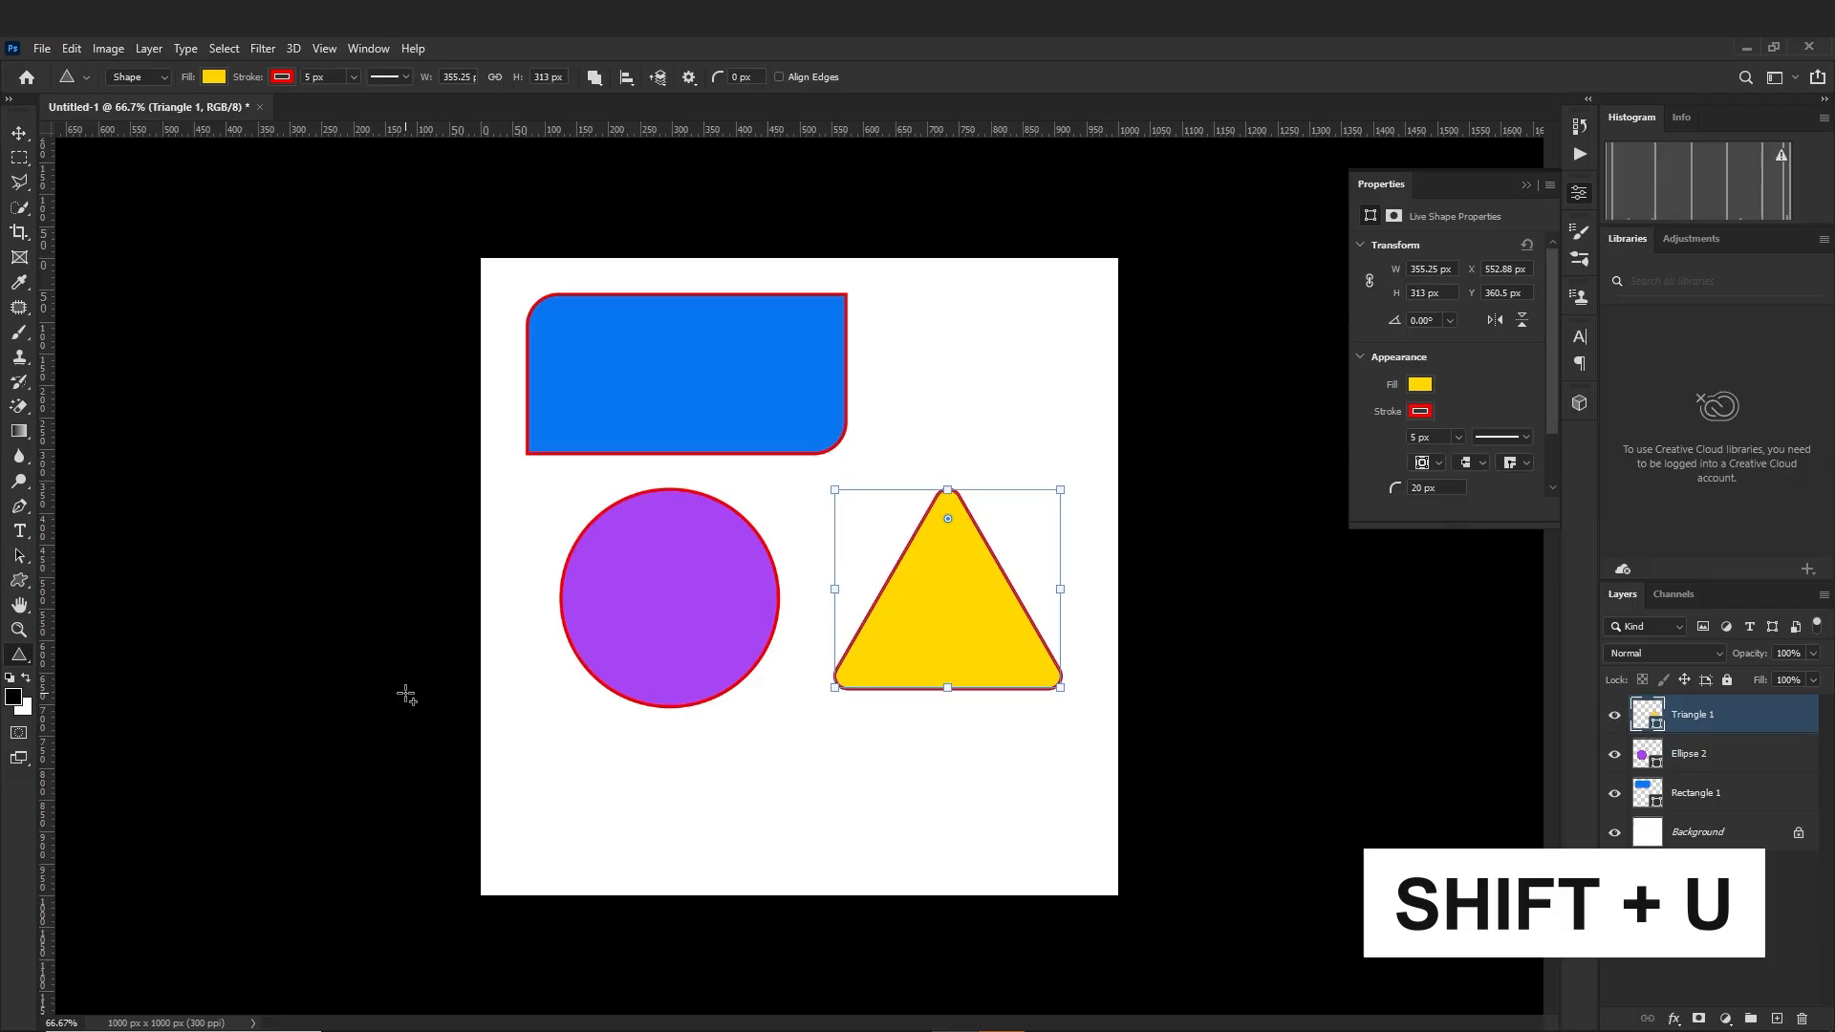
{"action": "key", "text": "shift+u"}
{"action": "key", "text": "shift+u"}
{"action": "key", "text": "shift+u"}
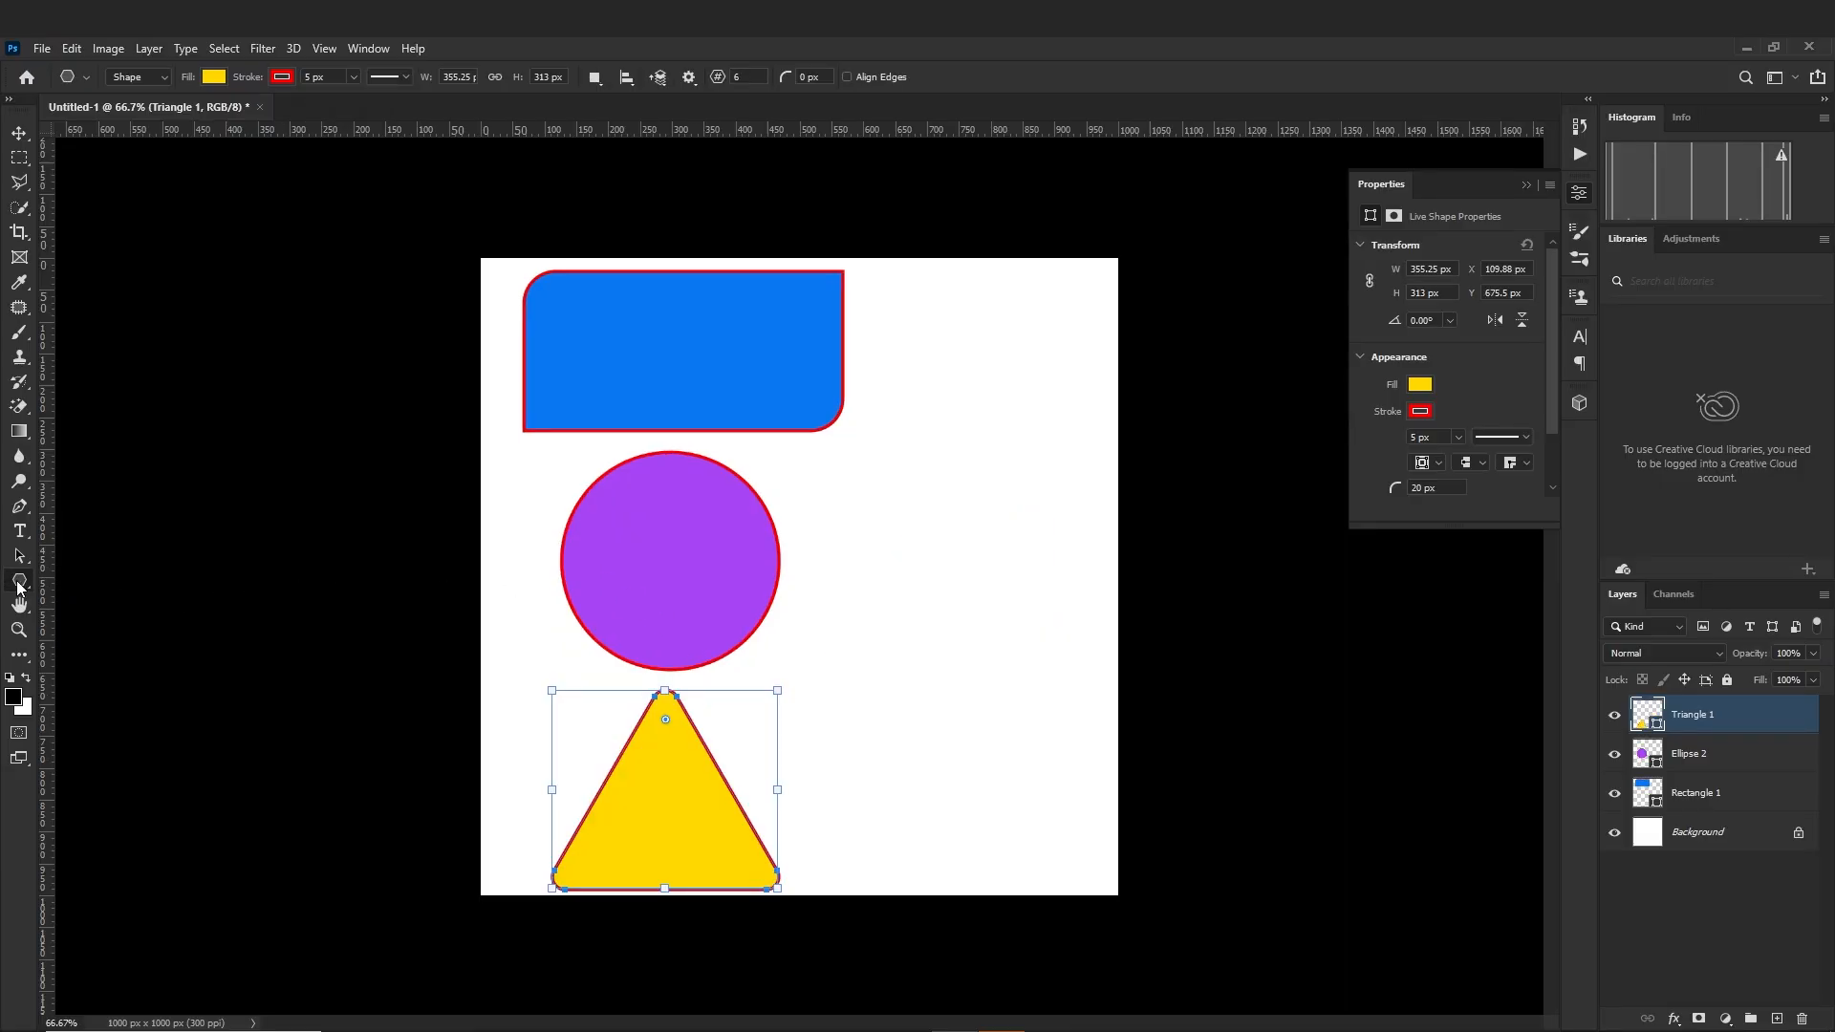
Draw a six-sided polygon about 354 px wide and 307 px high from its centre and move it to the right of the purple circle
{"action": "right_click", "coordinate": [19, 585]}
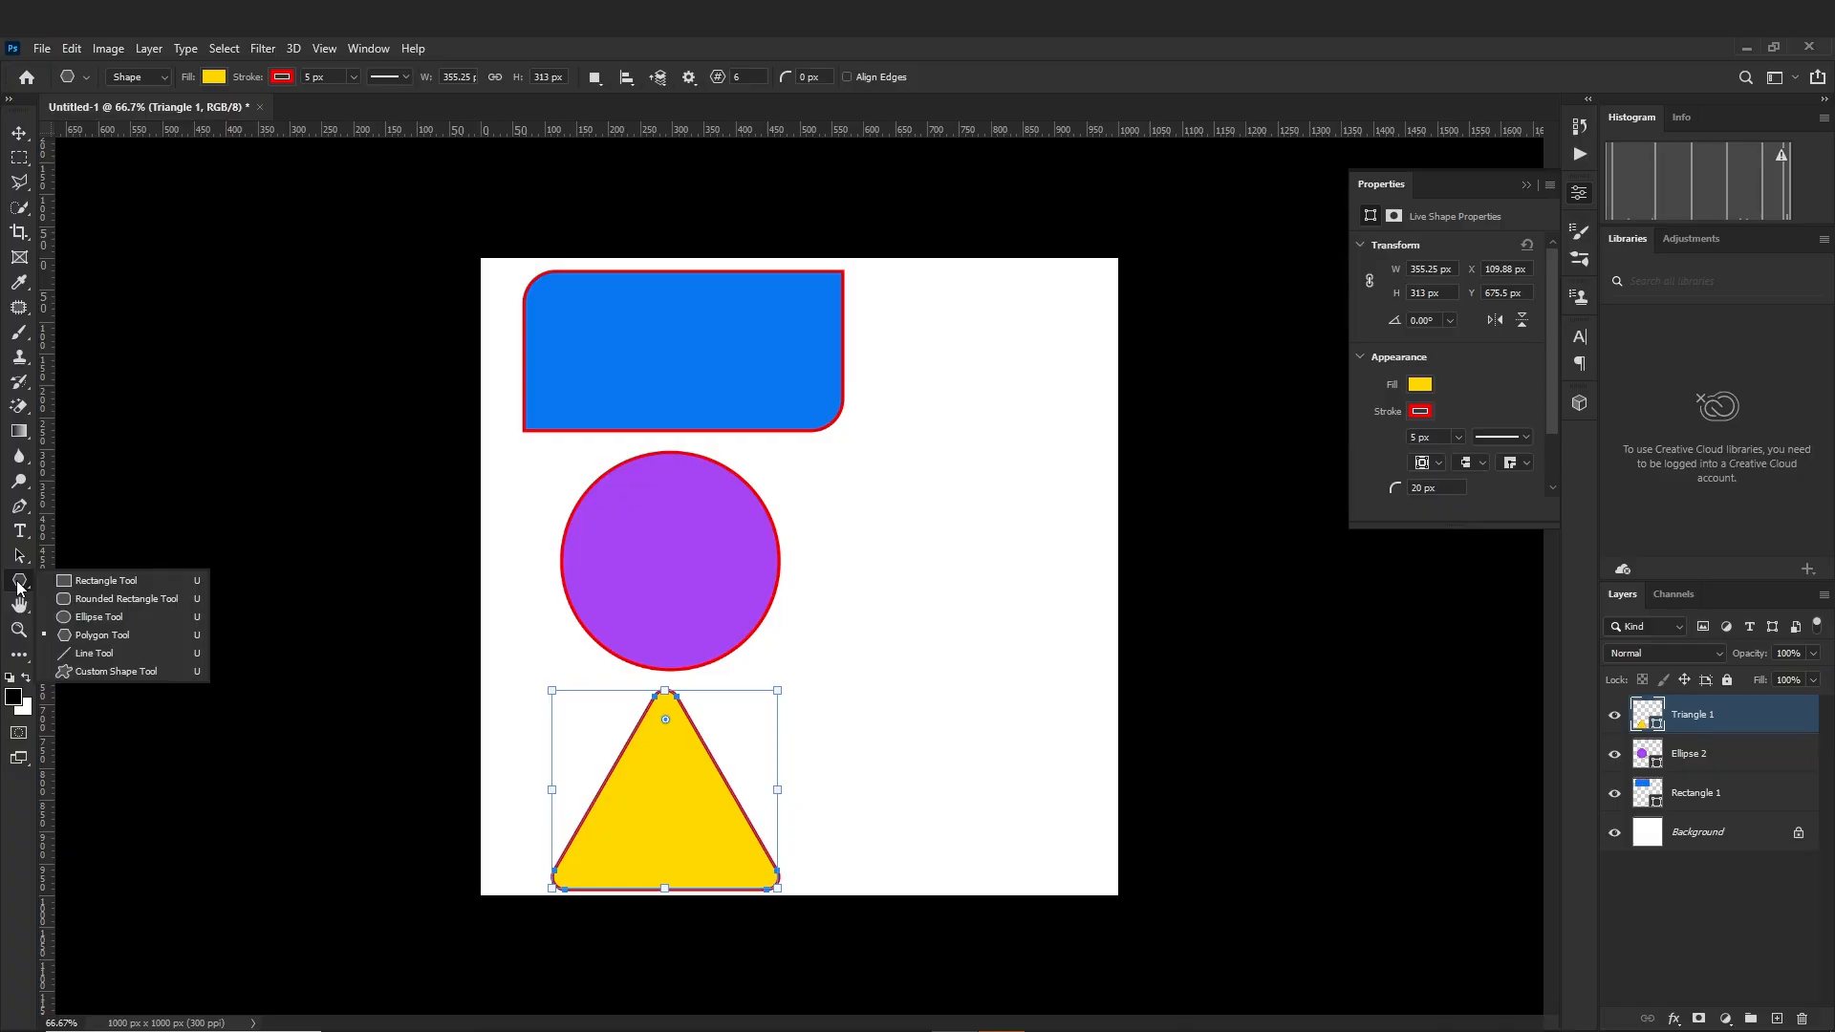
{"action": "left_click", "coordinate": [103, 636]}
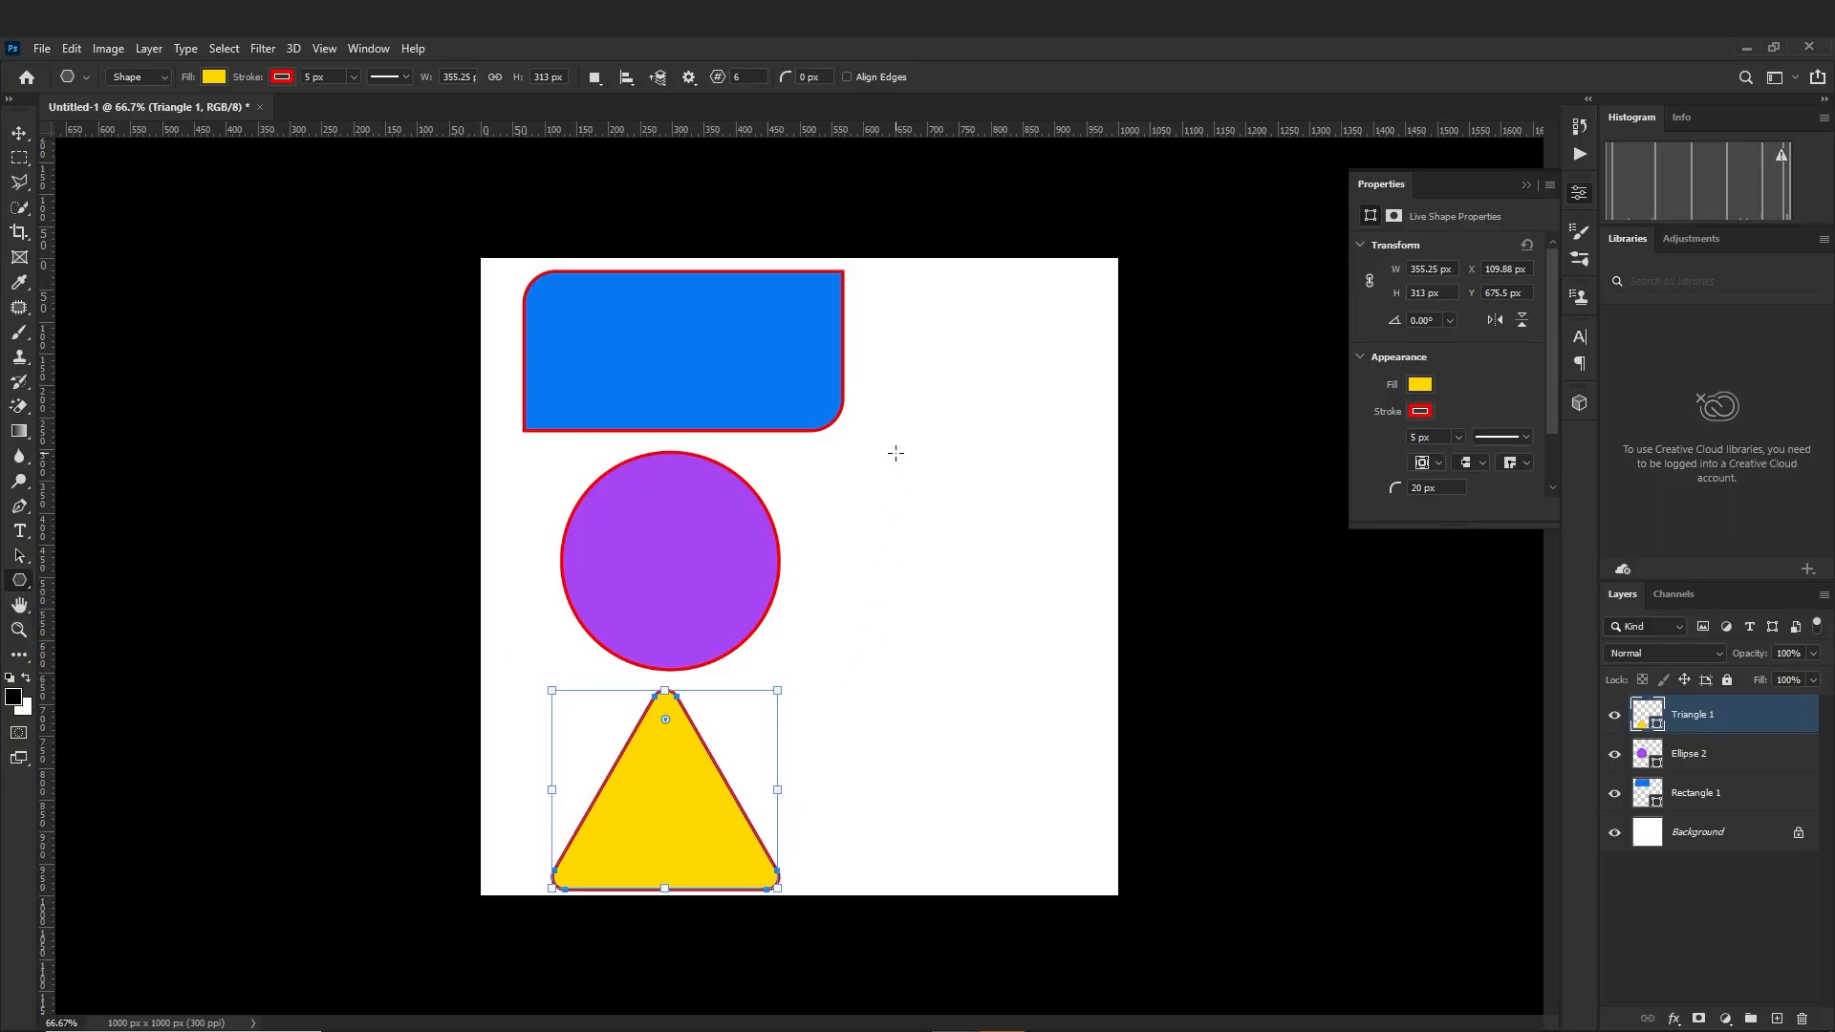
{"action": "left_click_drag", "start_coordinate": [895, 453], "coordinate": [1008, 565]}
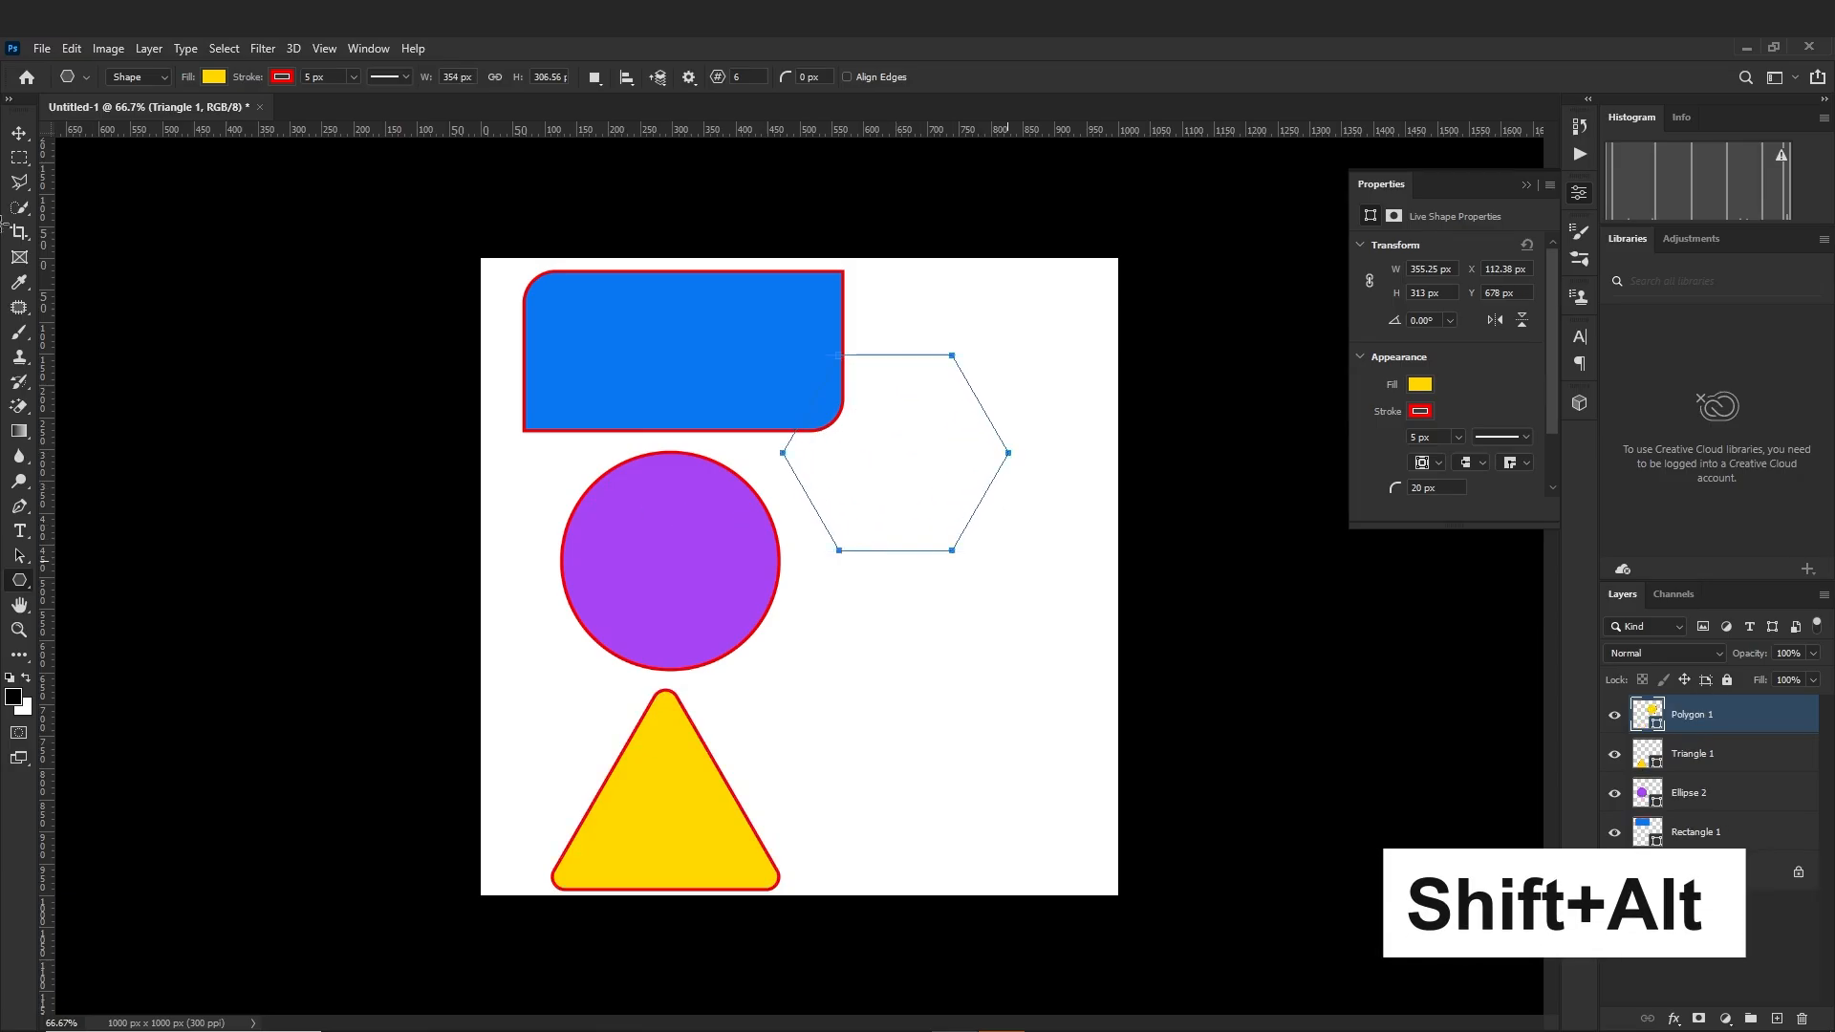
{"action": "left_click", "coordinate": [19, 133]}
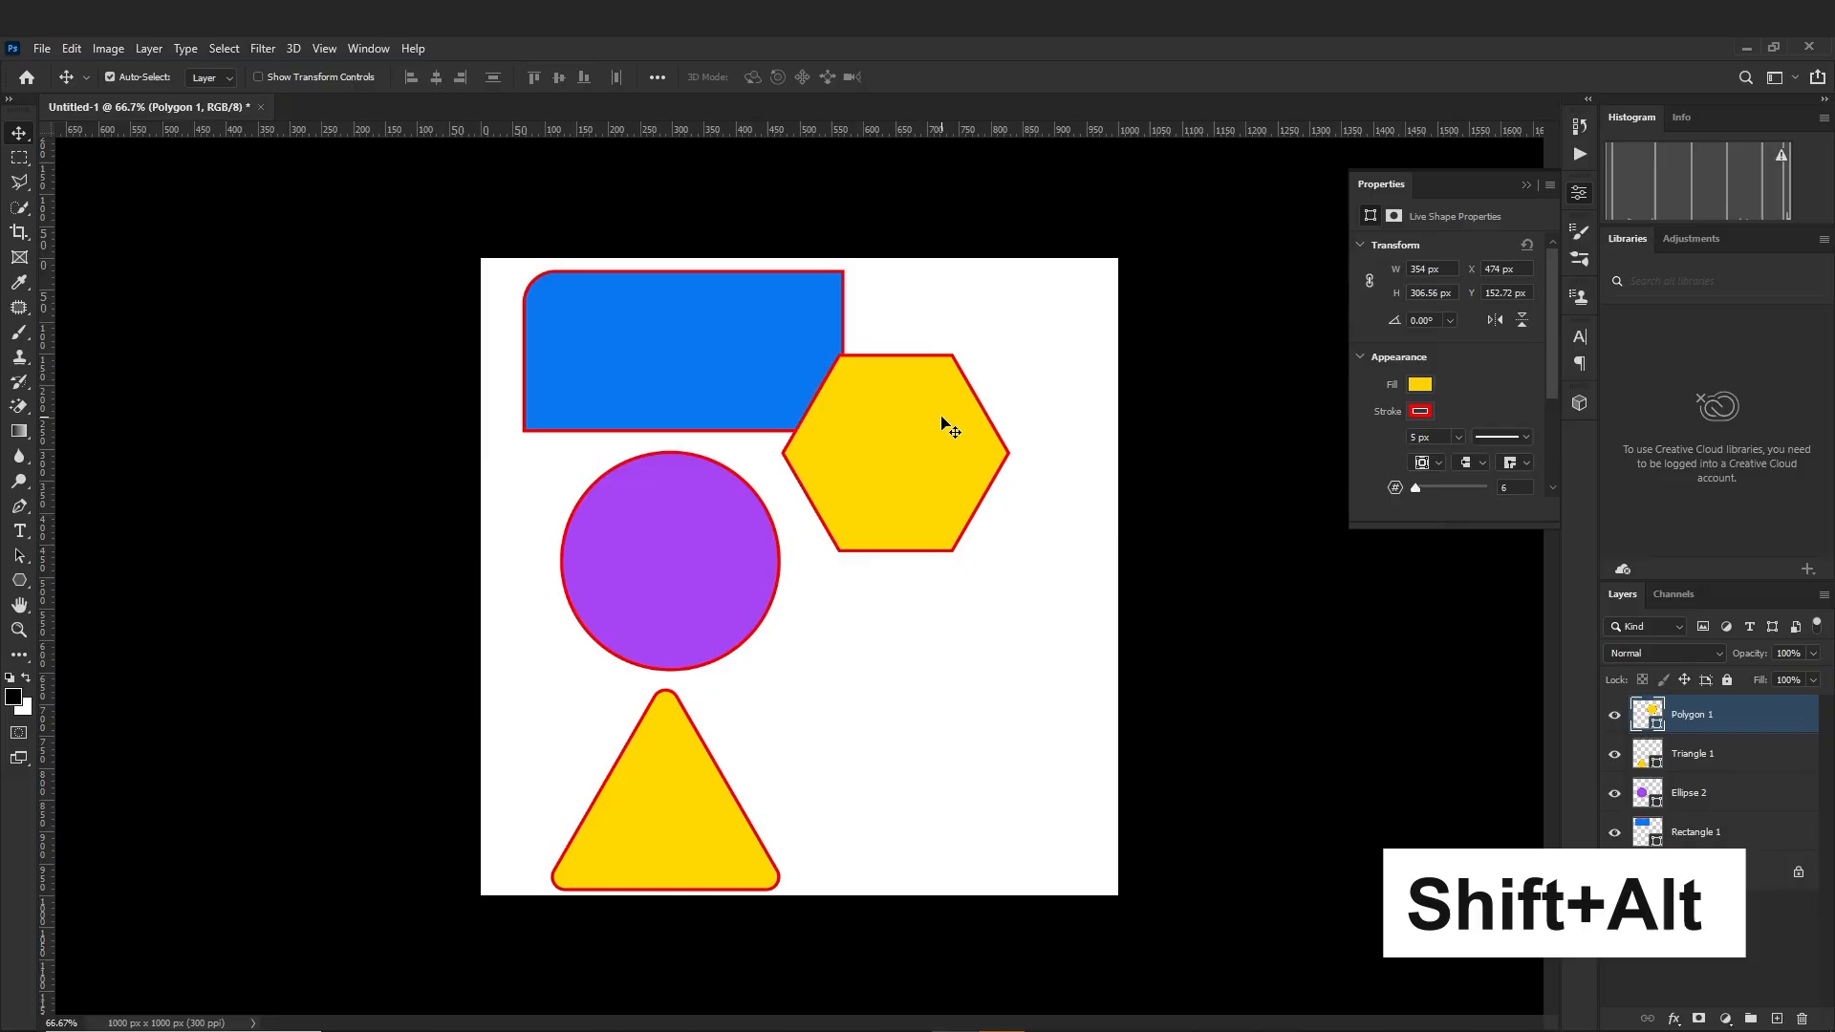
{"action": "left_click_drag", "start_coordinate": [942, 420], "coordinate": [964, 540]}
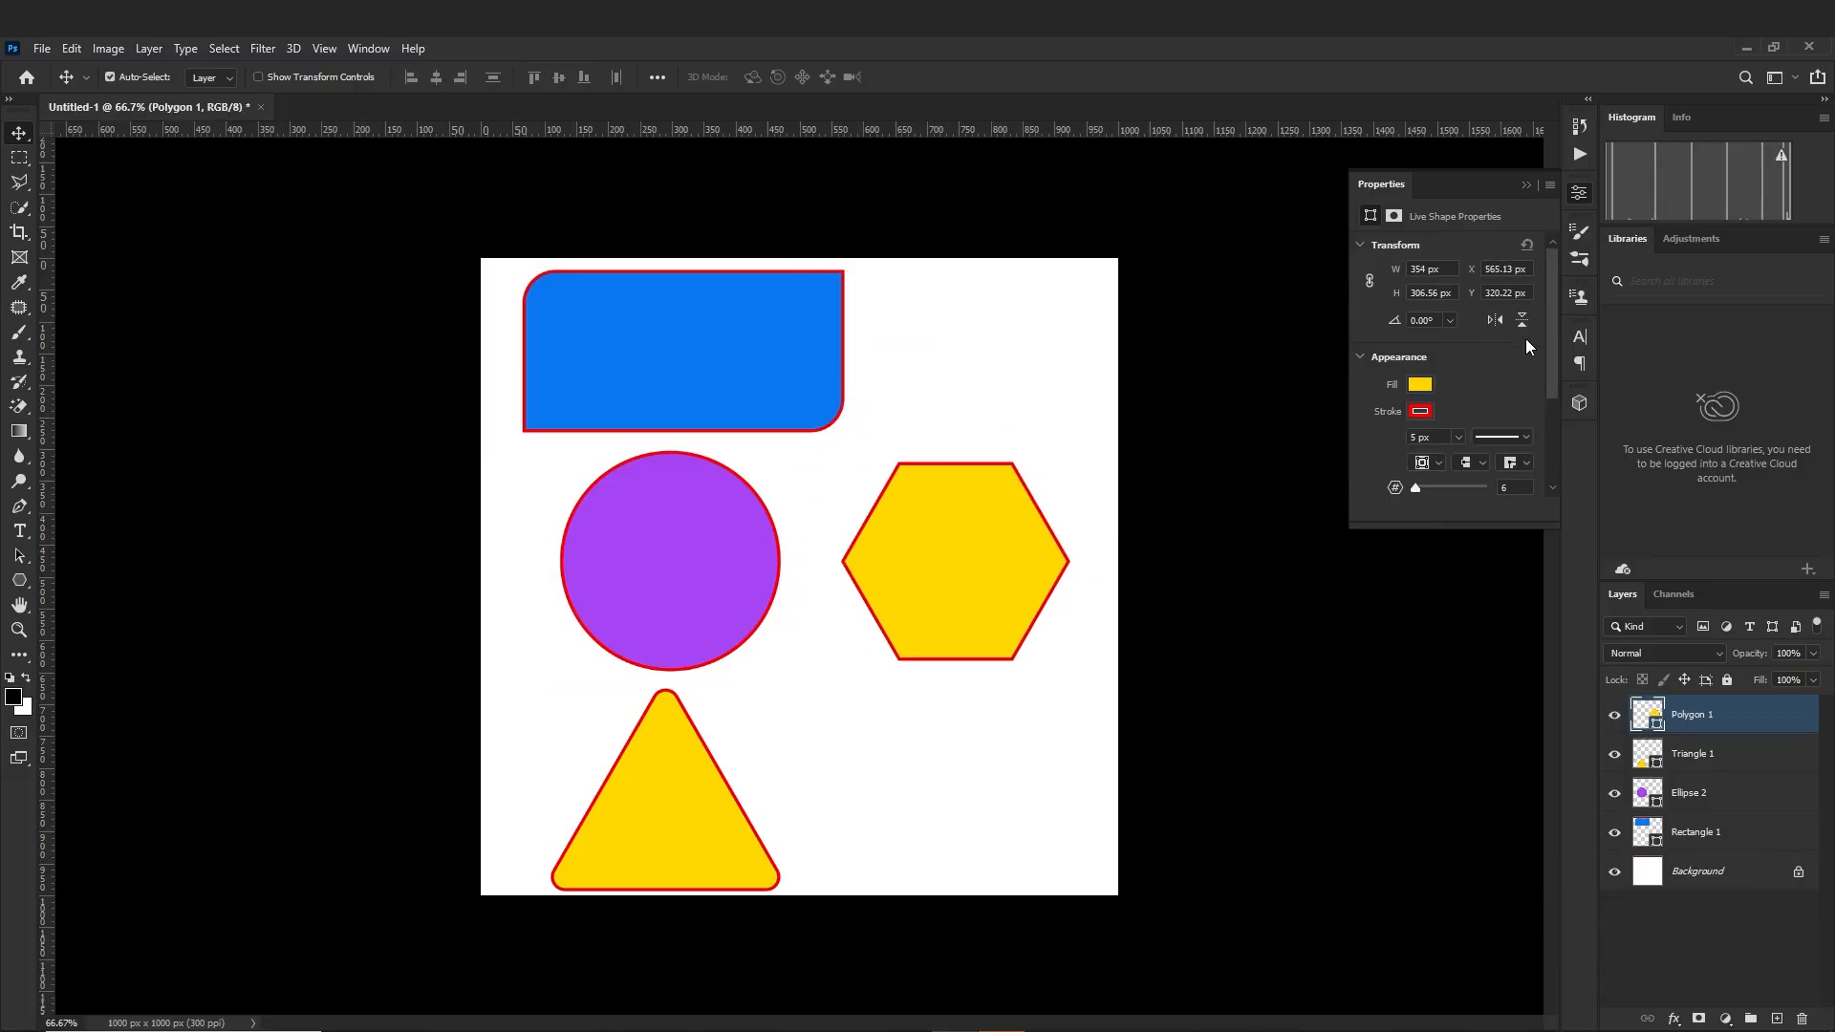
Set the yellow polygon's number of sides to 10 and its corner radius to 20 px
{"action": "scroll", "coordinate": [1476, 428], "scroll_direction": "down", "scroll_amount": 2}
{"action": "scroll", "coordinate": [1395, 437], "scroll_direction": "down", "scroll_amount": 2}
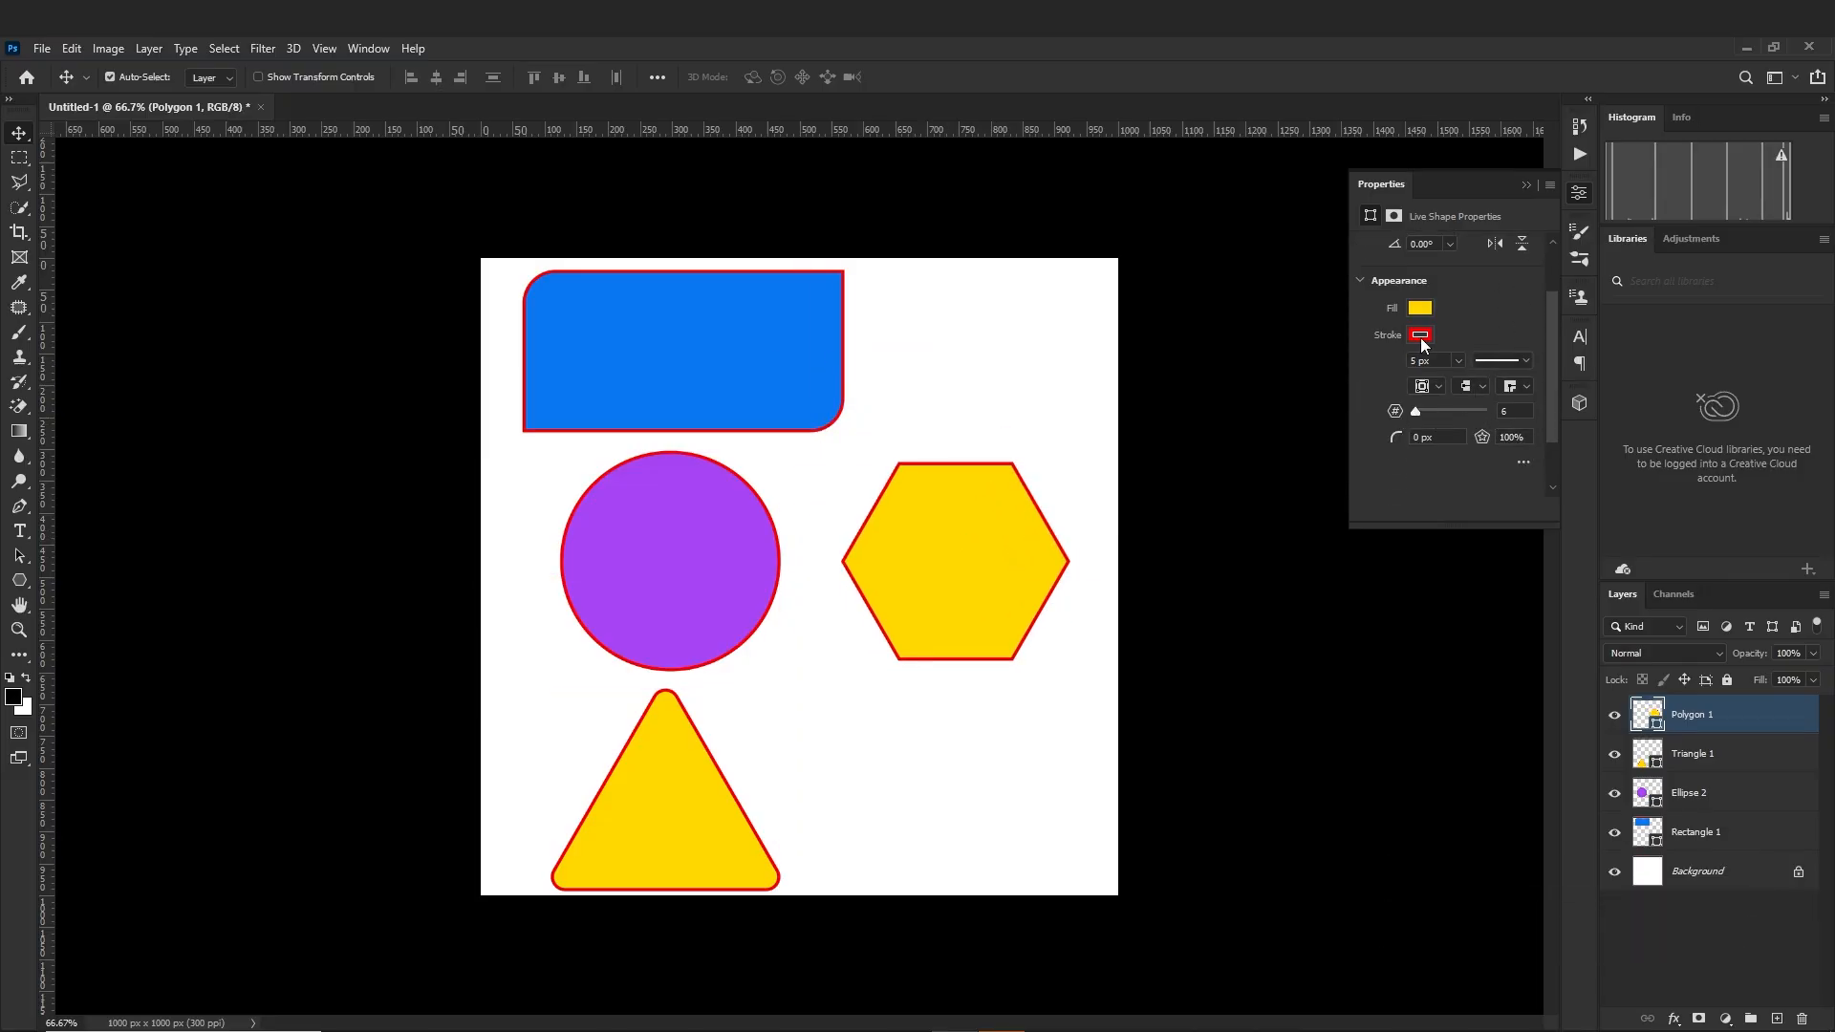
{"action": "scroll", "coordinate": [1461, 394], "scroll_direction": "up", "scroll_amount": 1}
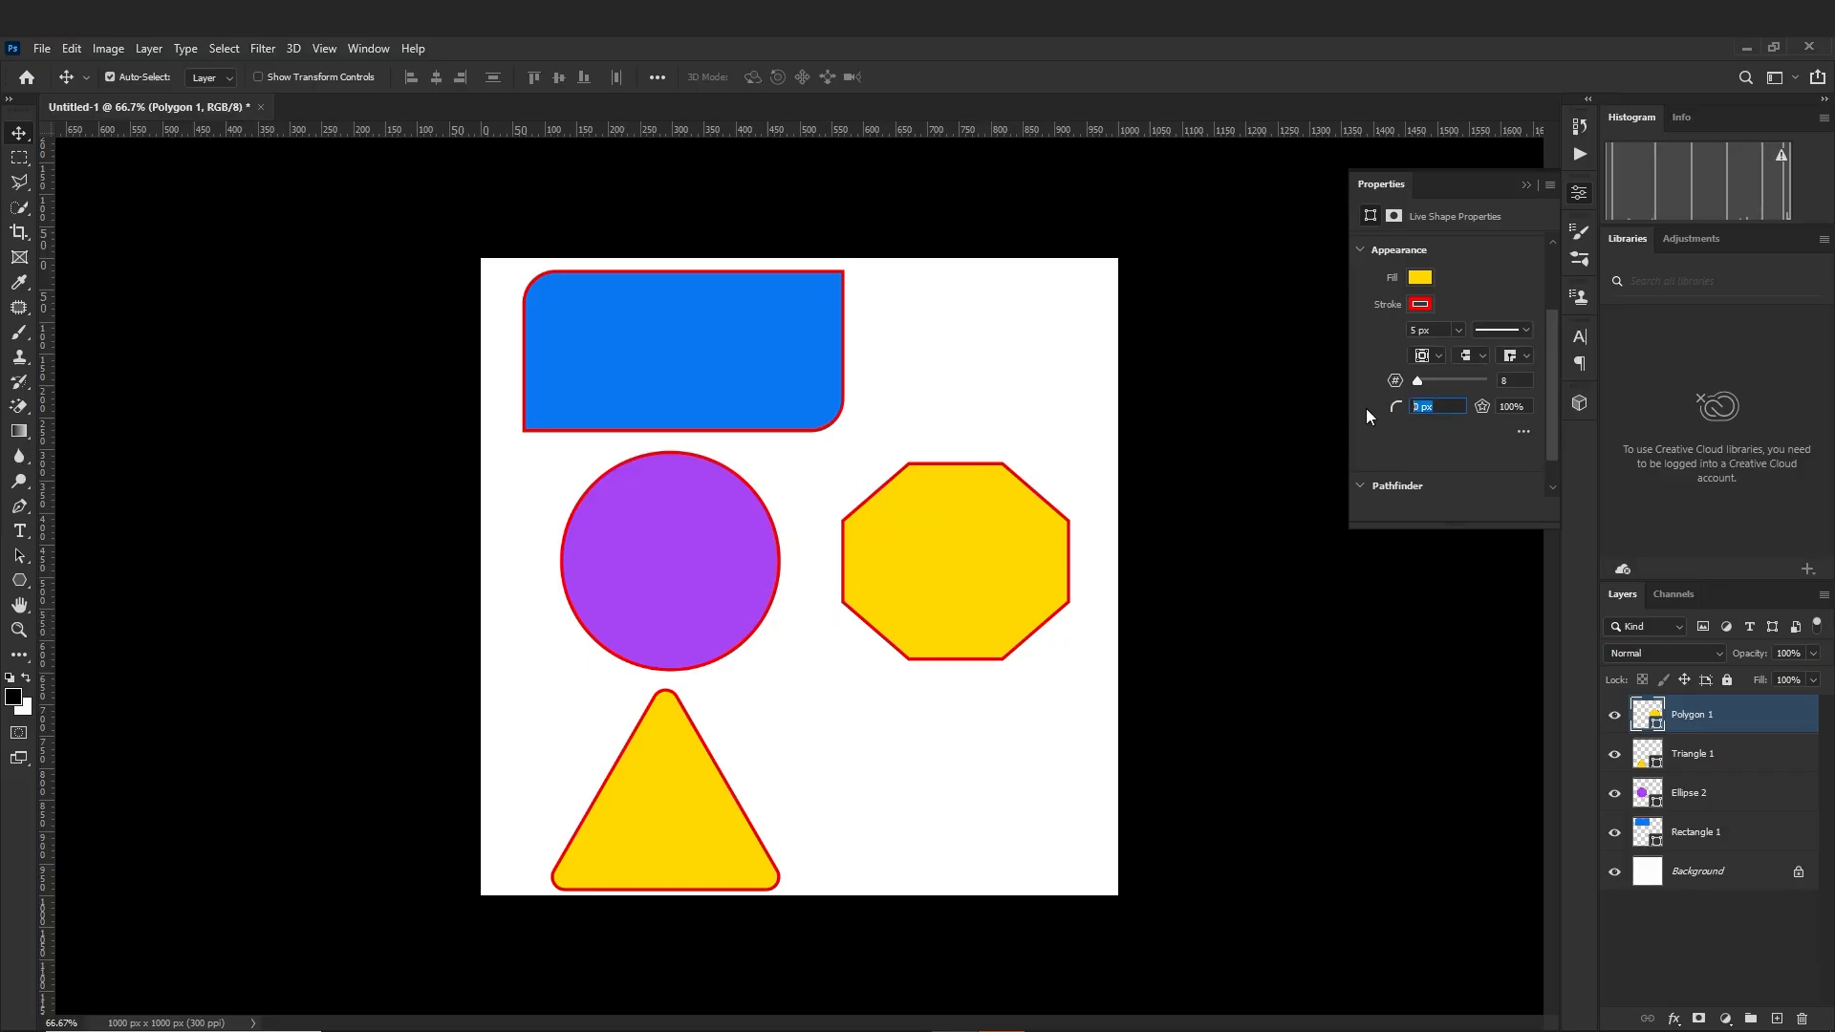
{"action": "key", "text": "Return"}
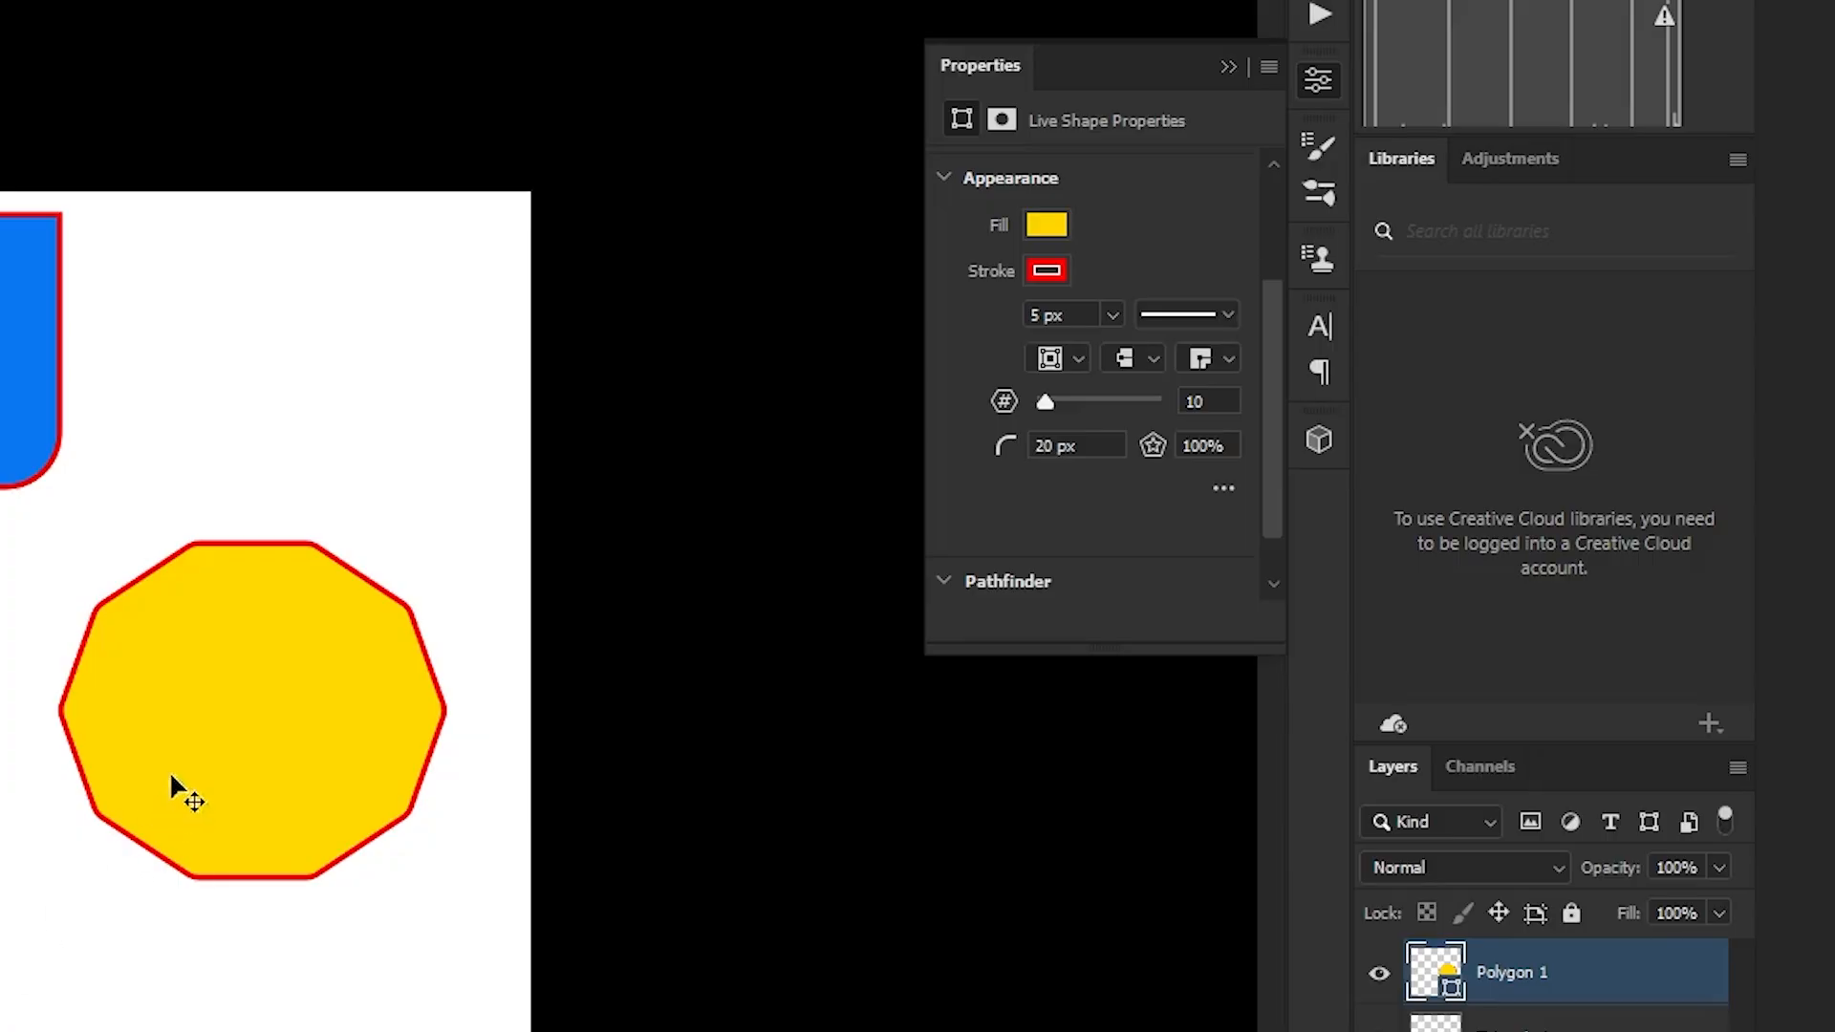
{"action": "scroll", "coordinate": [1172, 537], "scroll_direction": "up", "scroll_amount": 3}
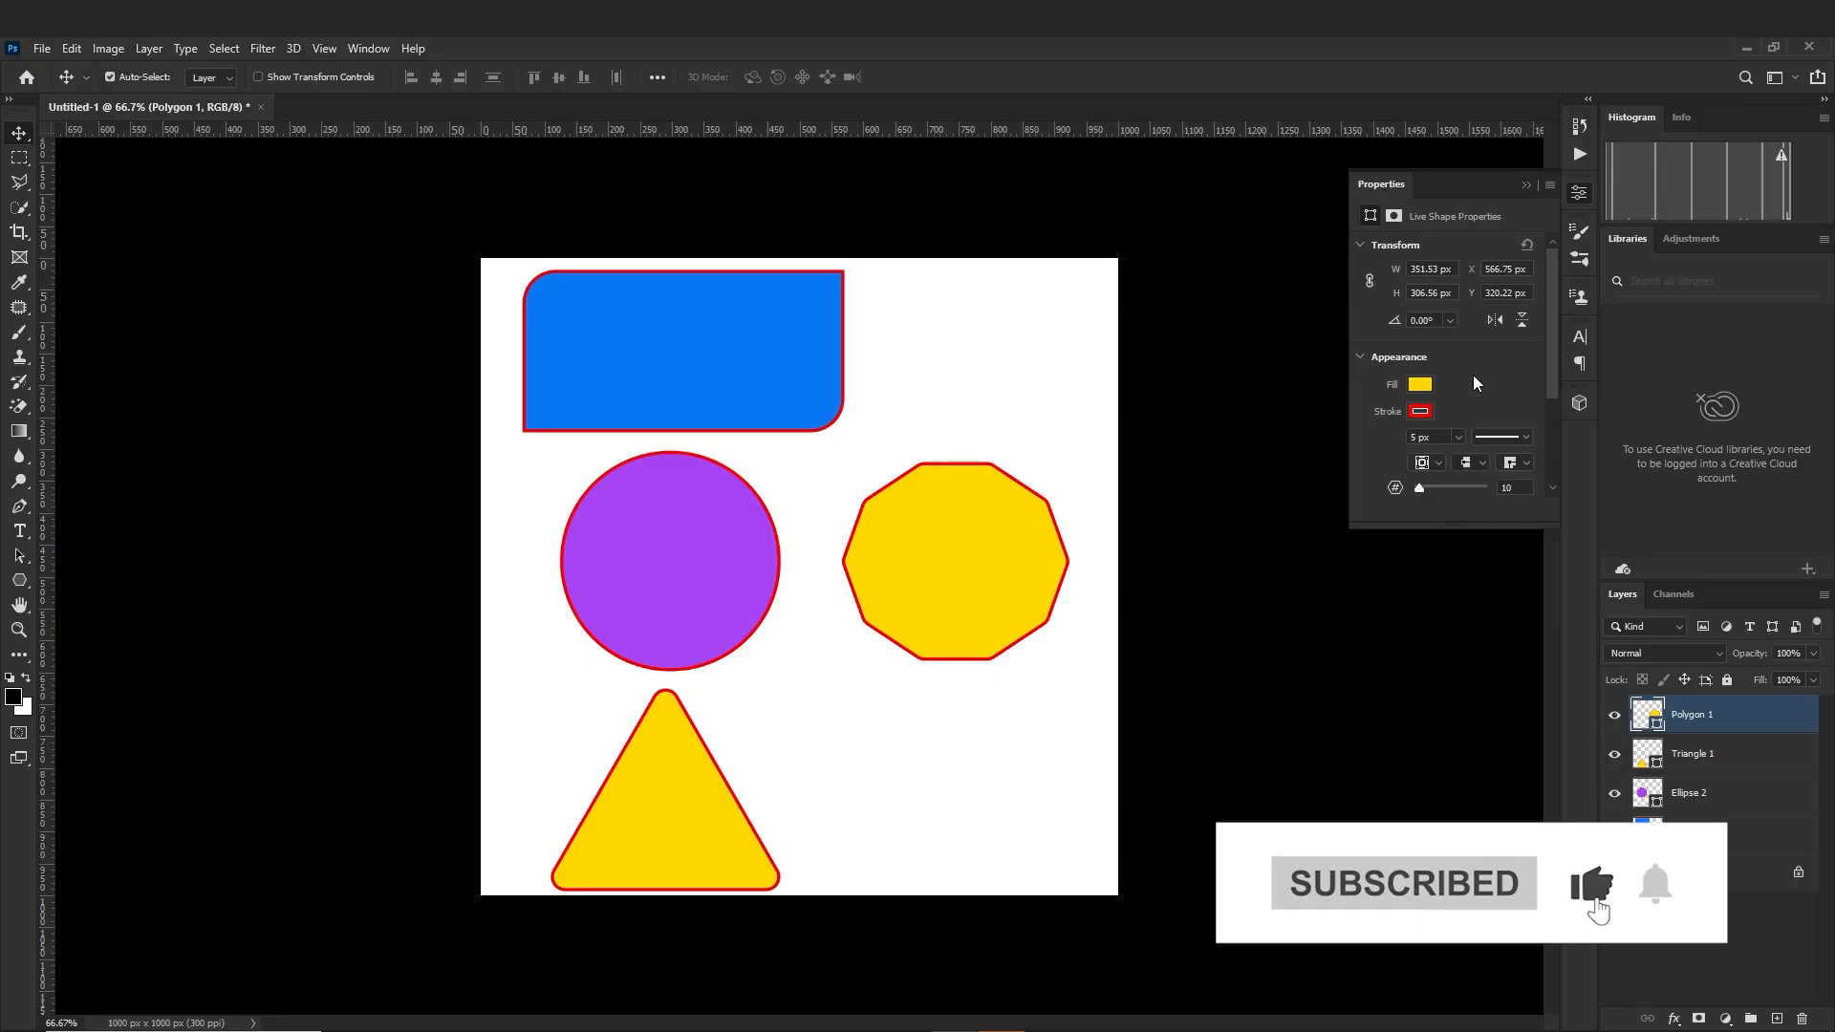
{"action": "scroll", "coordinate": [1475, 383], "scroll_direction": "down", "scroll_amount": 3}
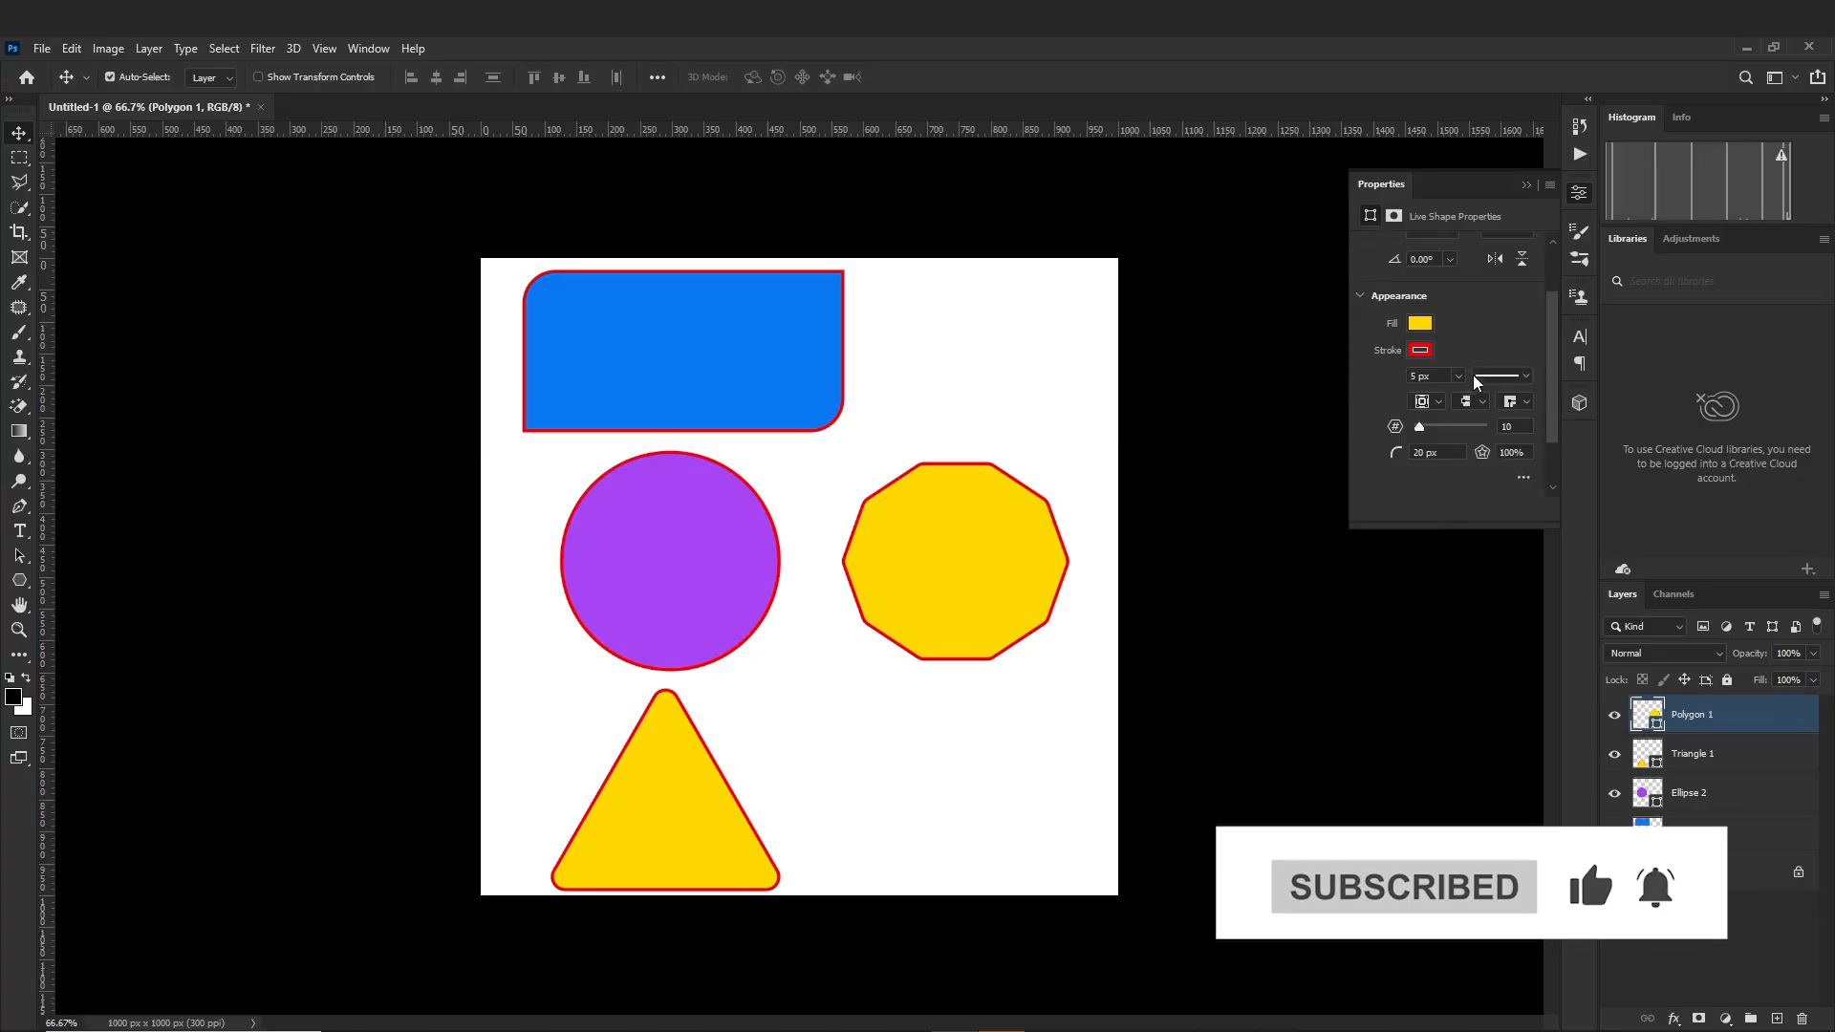